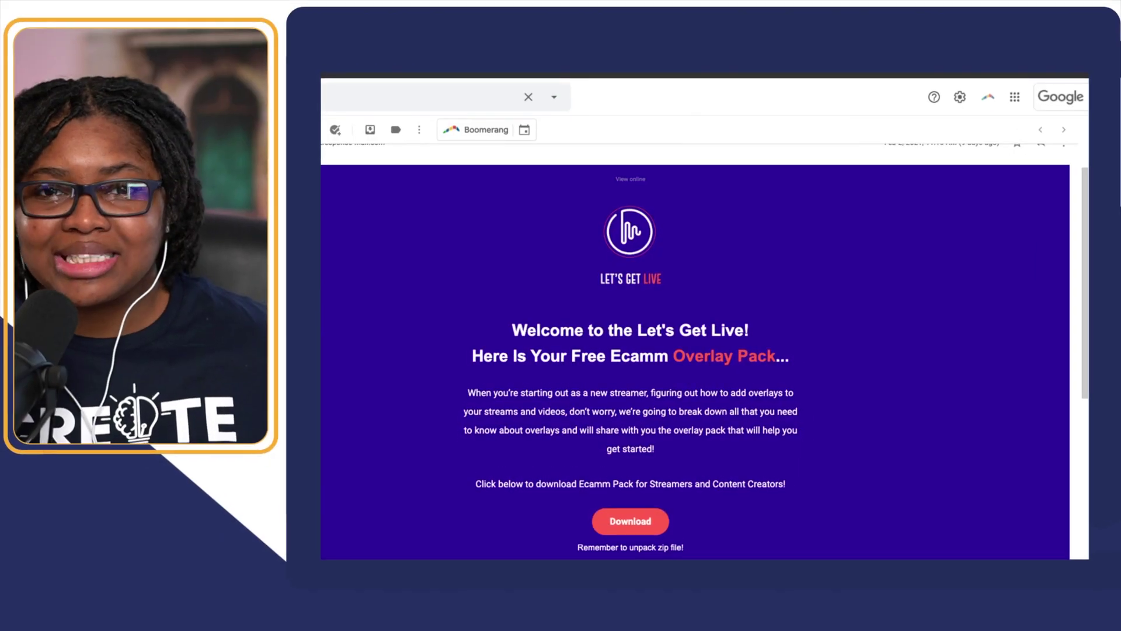
Scroll down the email to reach the overlay pack's Download button
scroll(695, 362, down, 1)
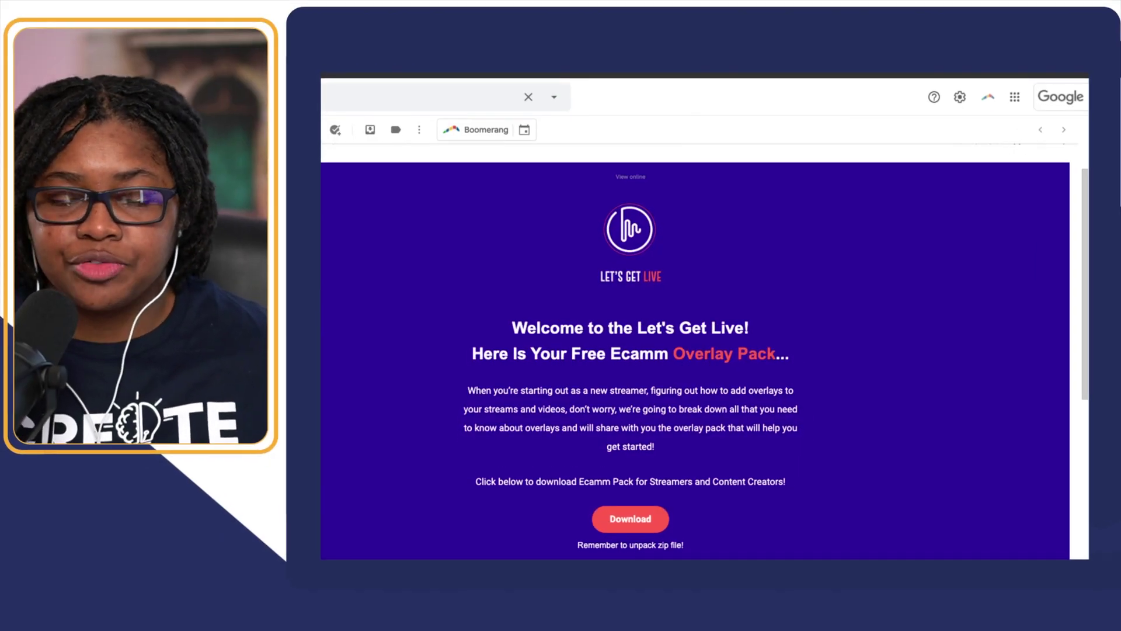
scroll(695, 362, down, 2)
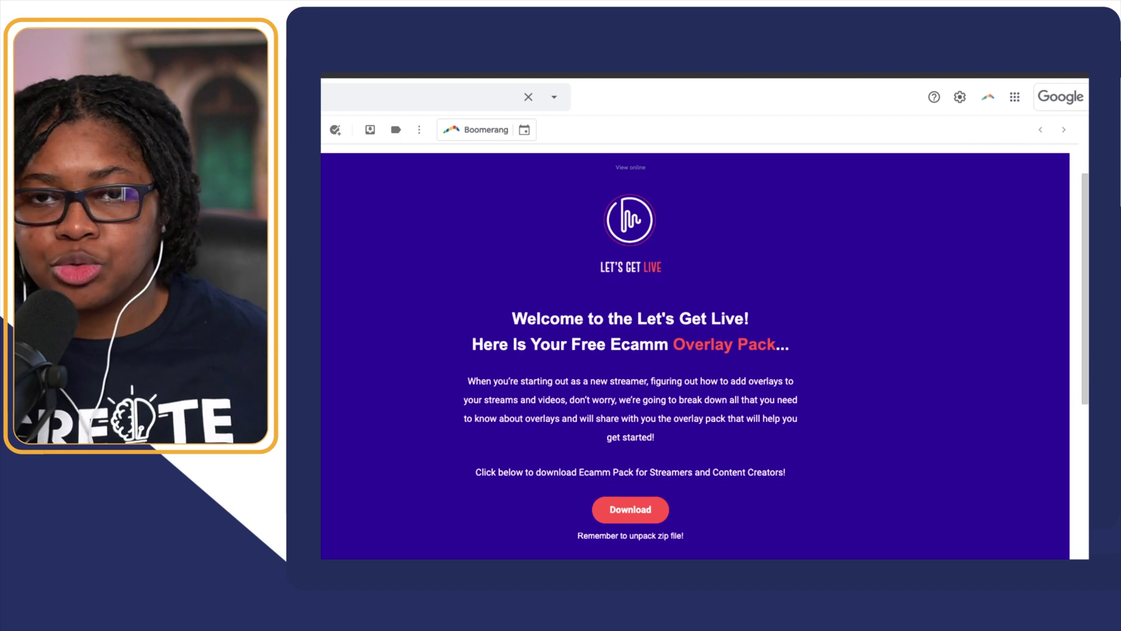
scroll(644, 407, down, 5)
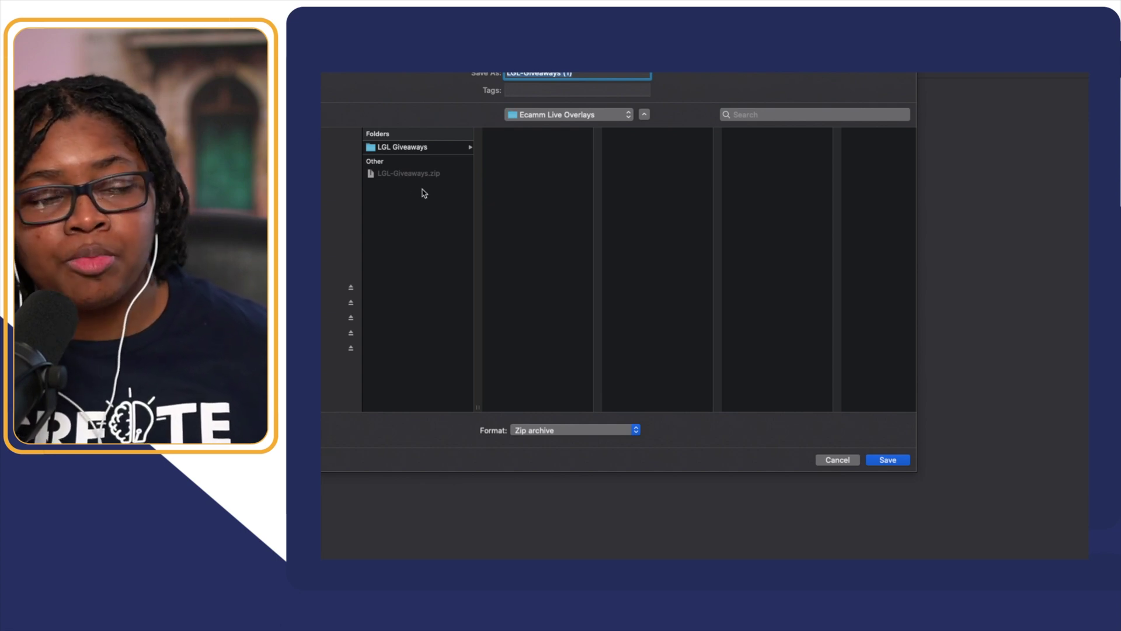
Open LGL Giveaways > LGL Animation Overlays and preview do-you-like-it.mov
click(423, 147)
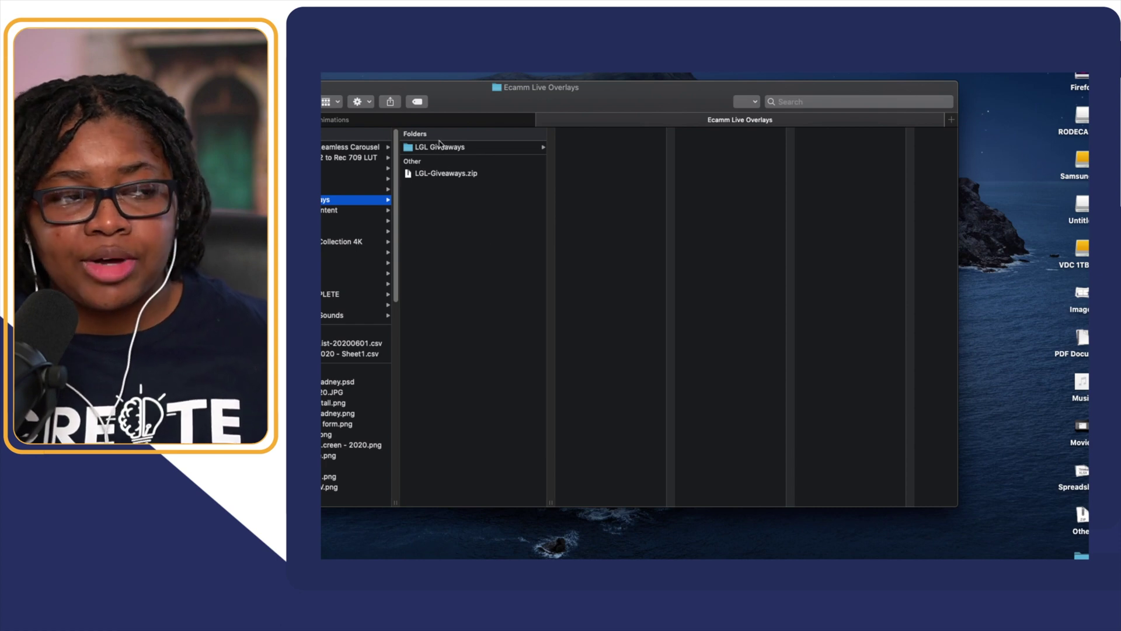
click(453, 149)
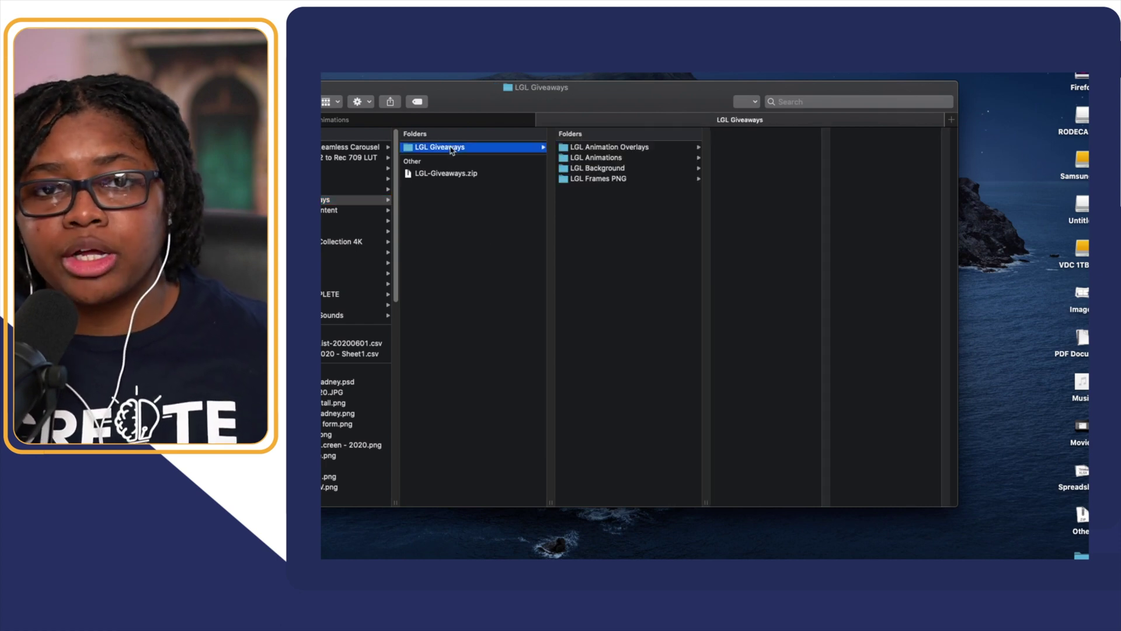
click(626, 149)
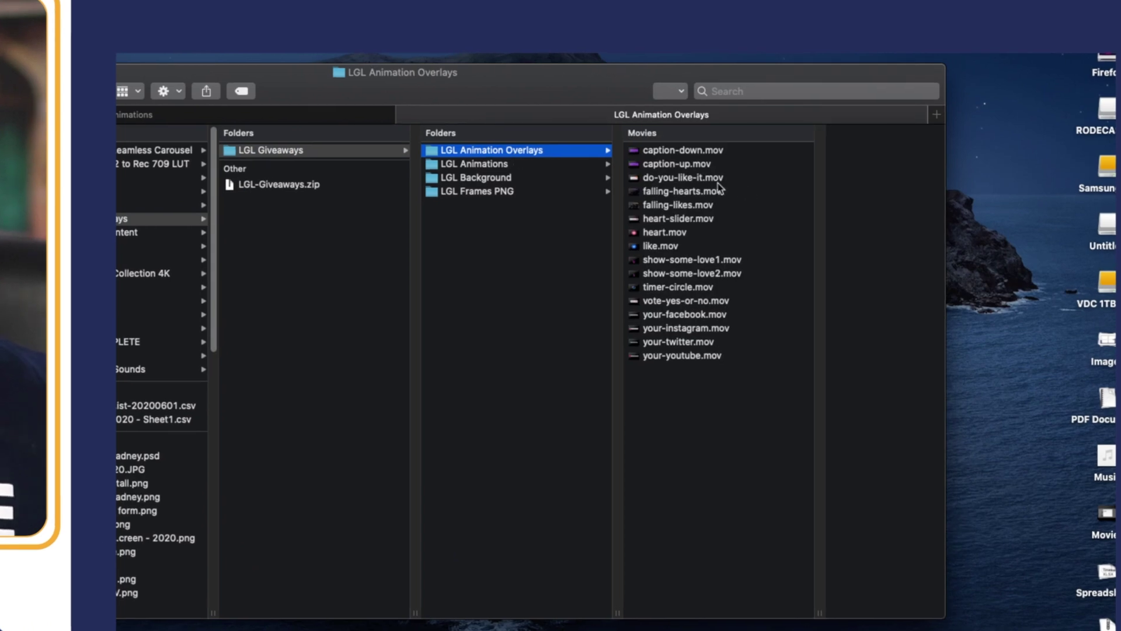
click(718, 180)
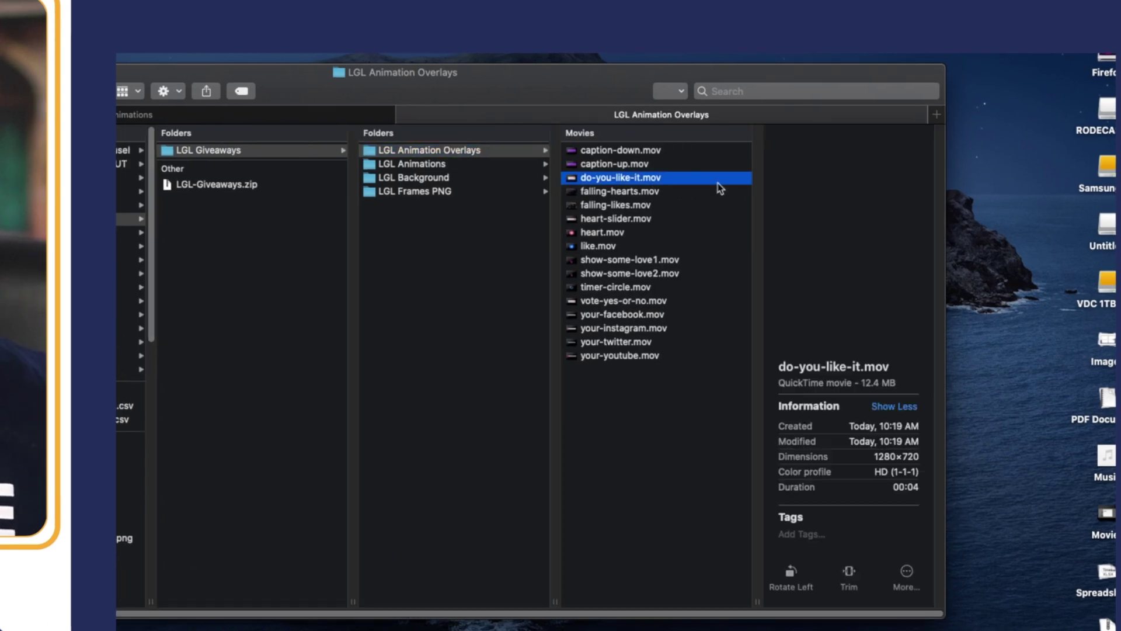
key(space)
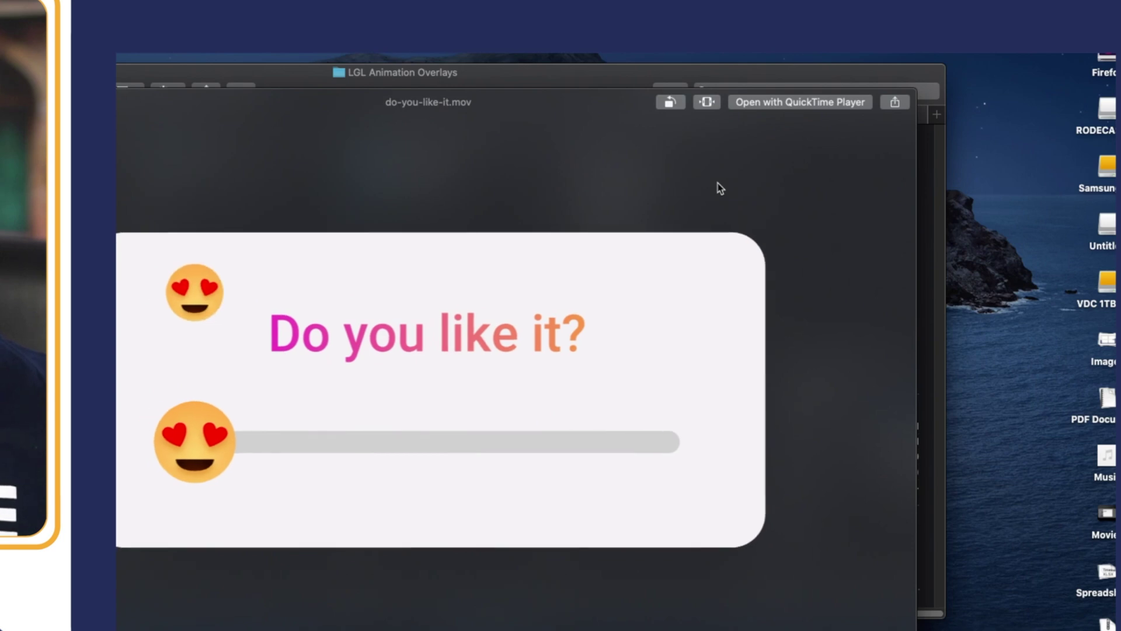
key(space)
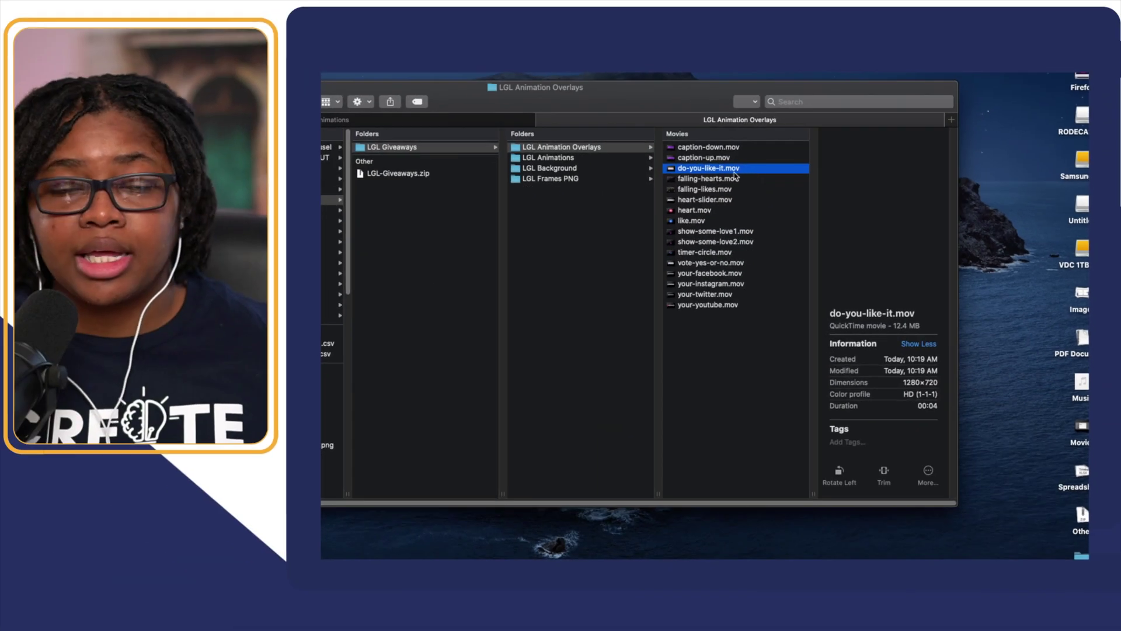
Browse the LGL Background, LGL Frames PNG and LGL Animations folders
drag(650, 97, 676, 96)
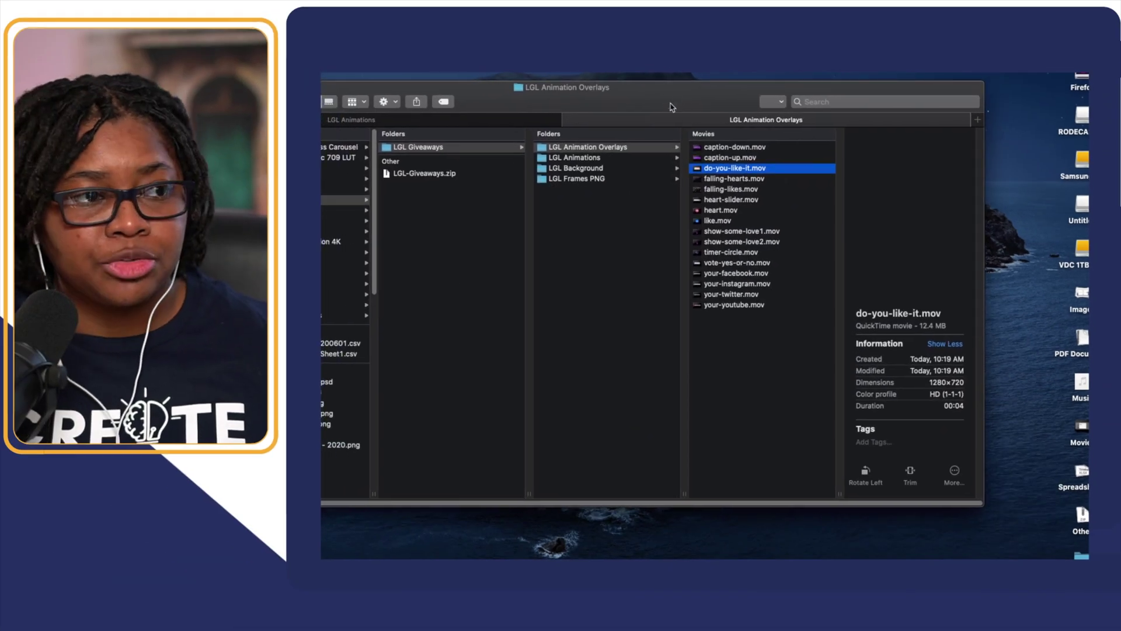
click(627, 169)
click(627, 177)
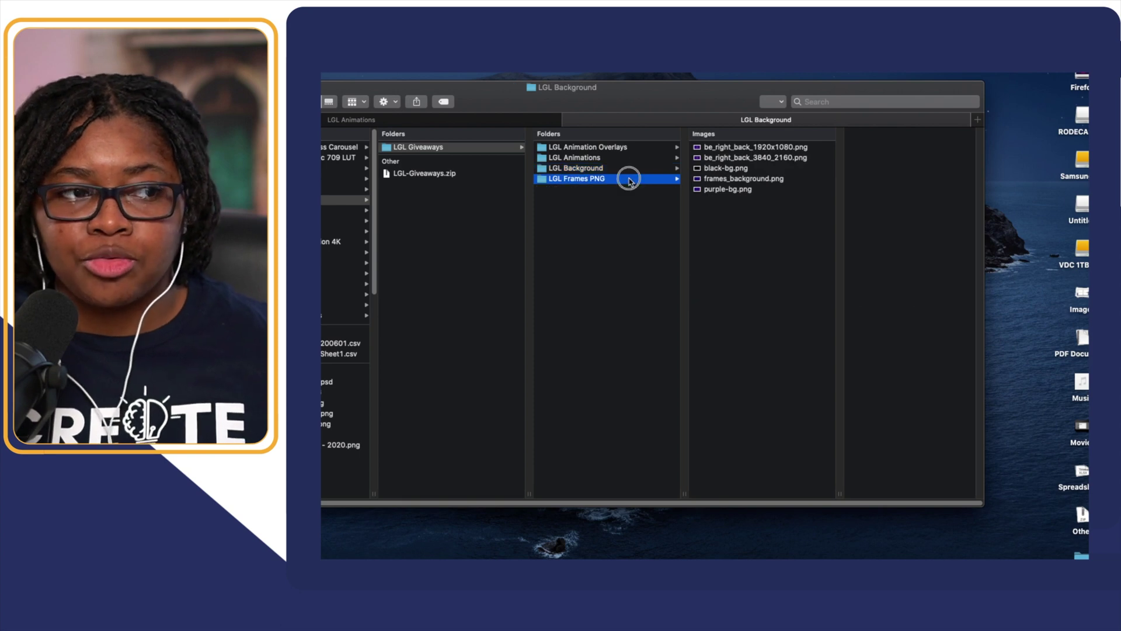
click(620, 161)
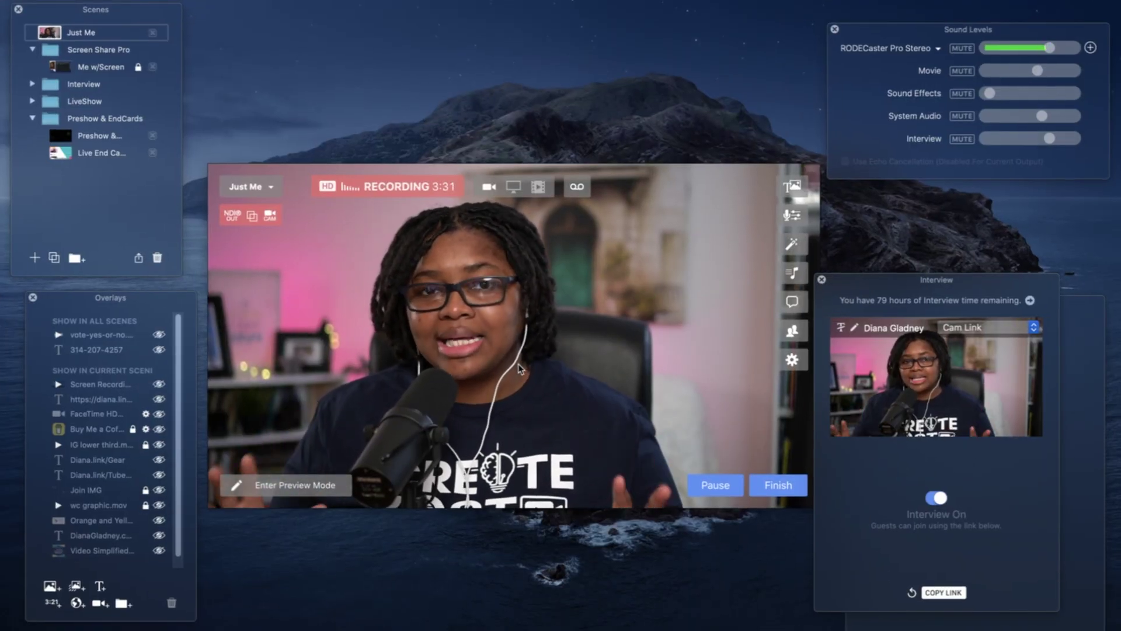
Move the Interview window up and shift the Overlays window slightly left
mouse_move(511, 366)
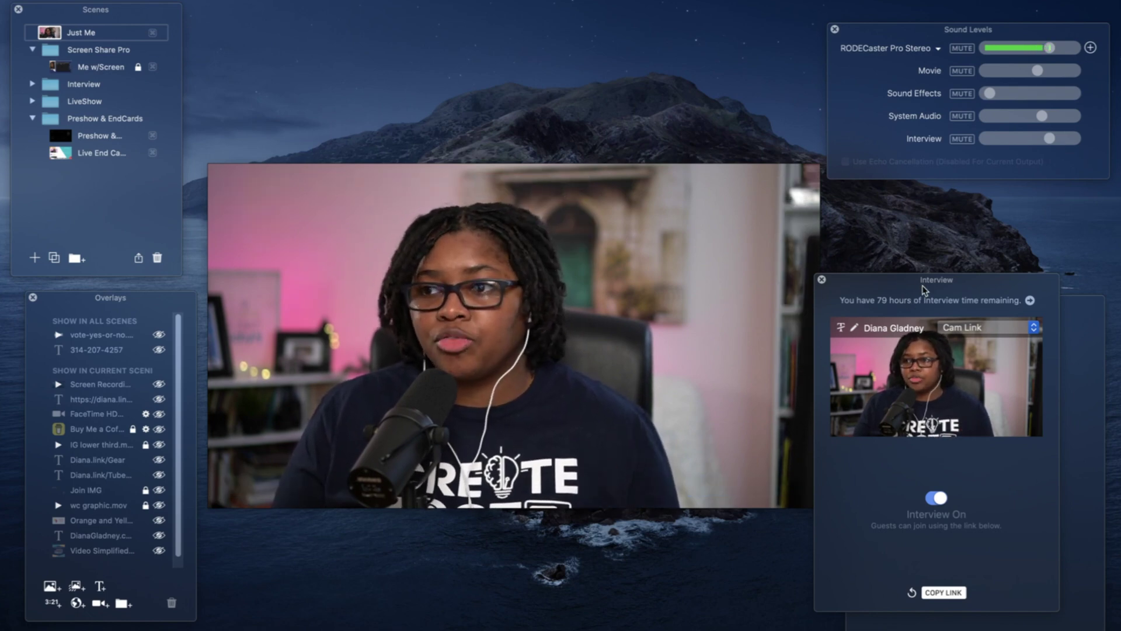
drag(923, 310, 932, 253)
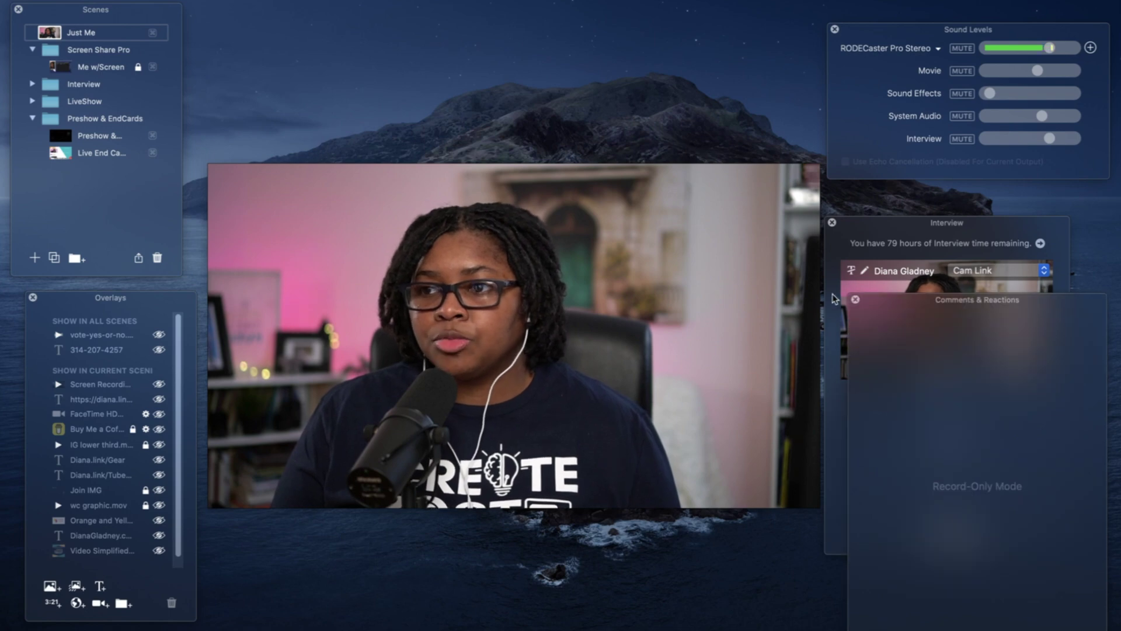
click(854, 241)
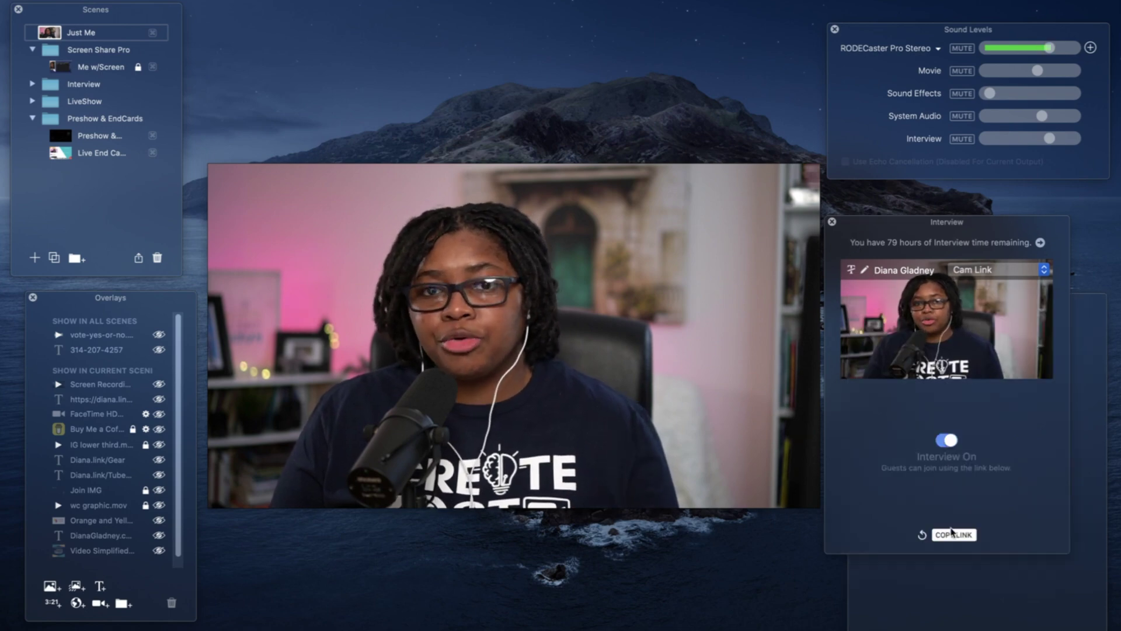
click(980, 575)
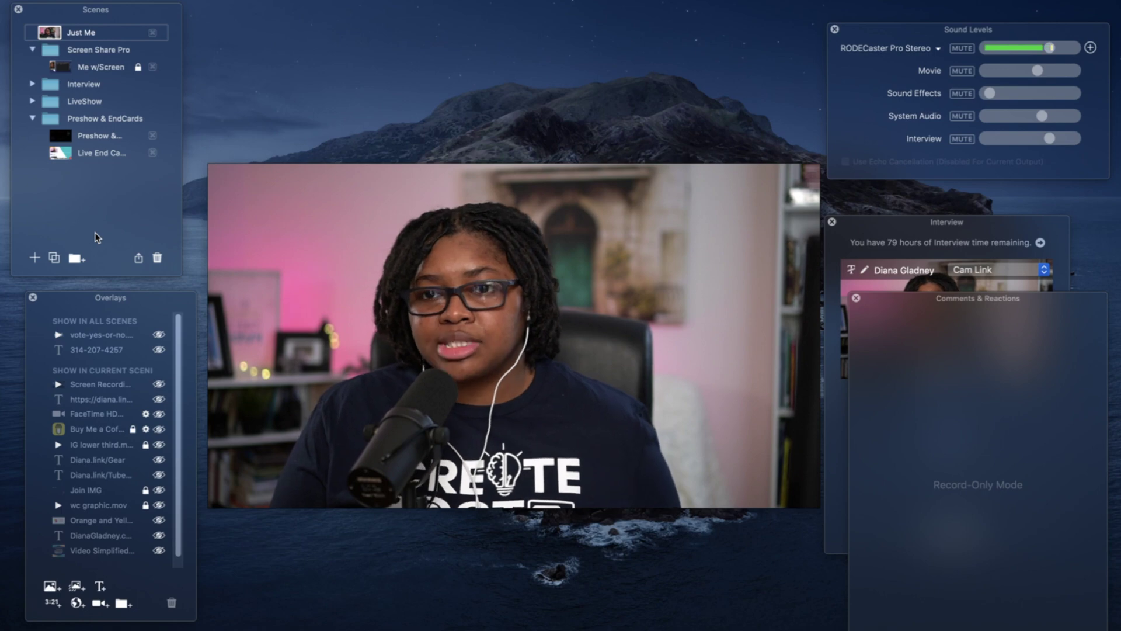
drag(99, 304, 91, 301)
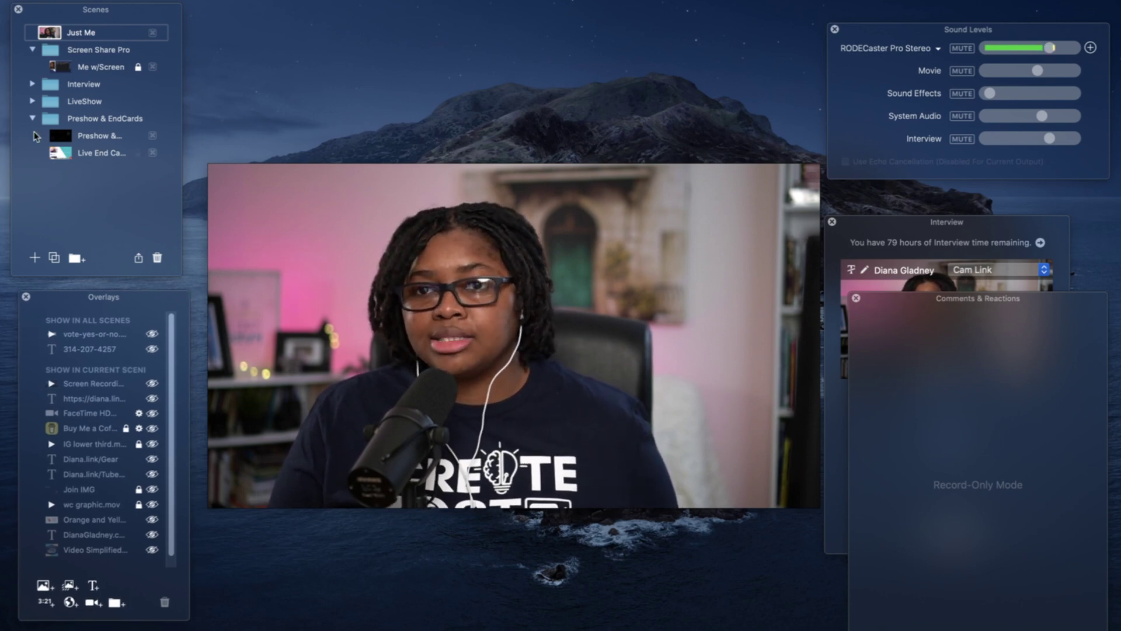
Collapse the Preshow & EndCards and Screen Share Pro folders and add a new scene group
click(34, 118)
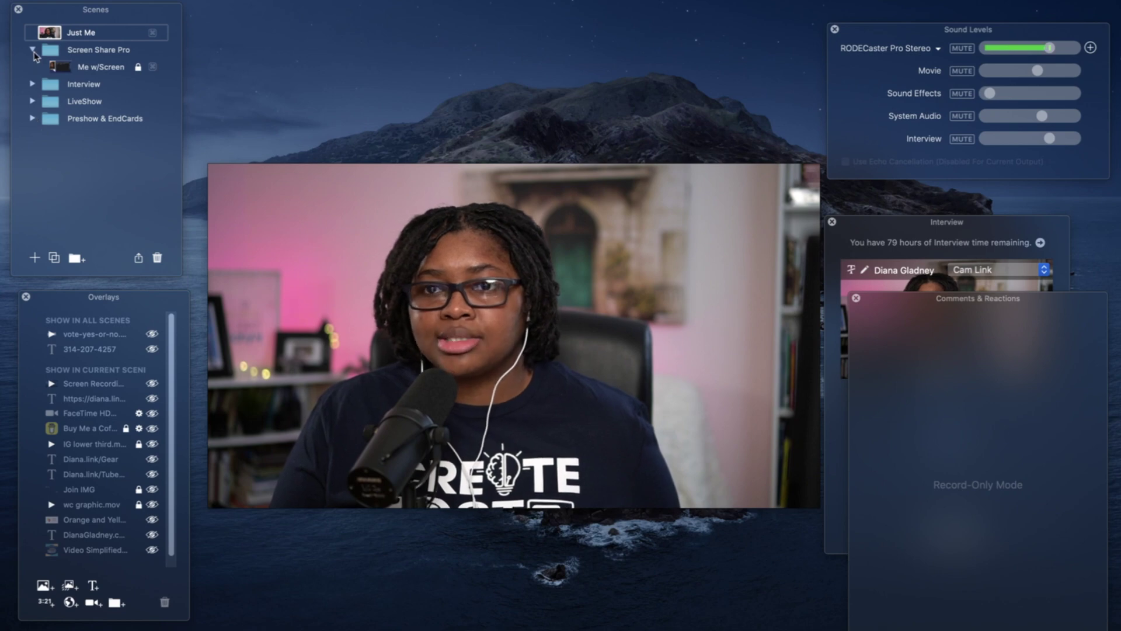
click(33, 50)
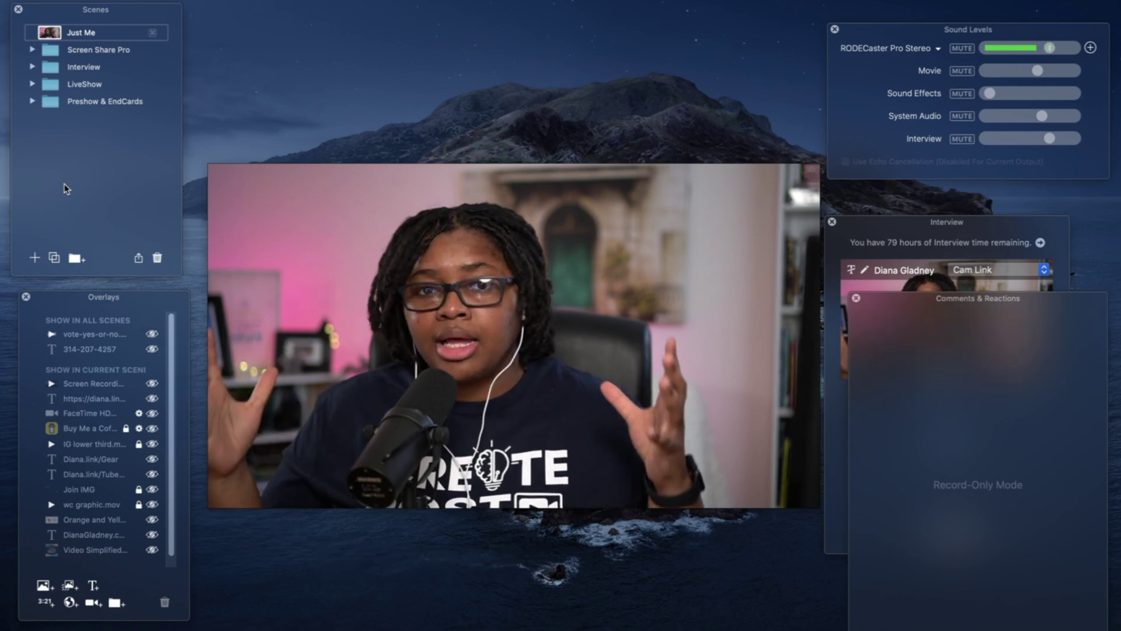
click(75, 258)
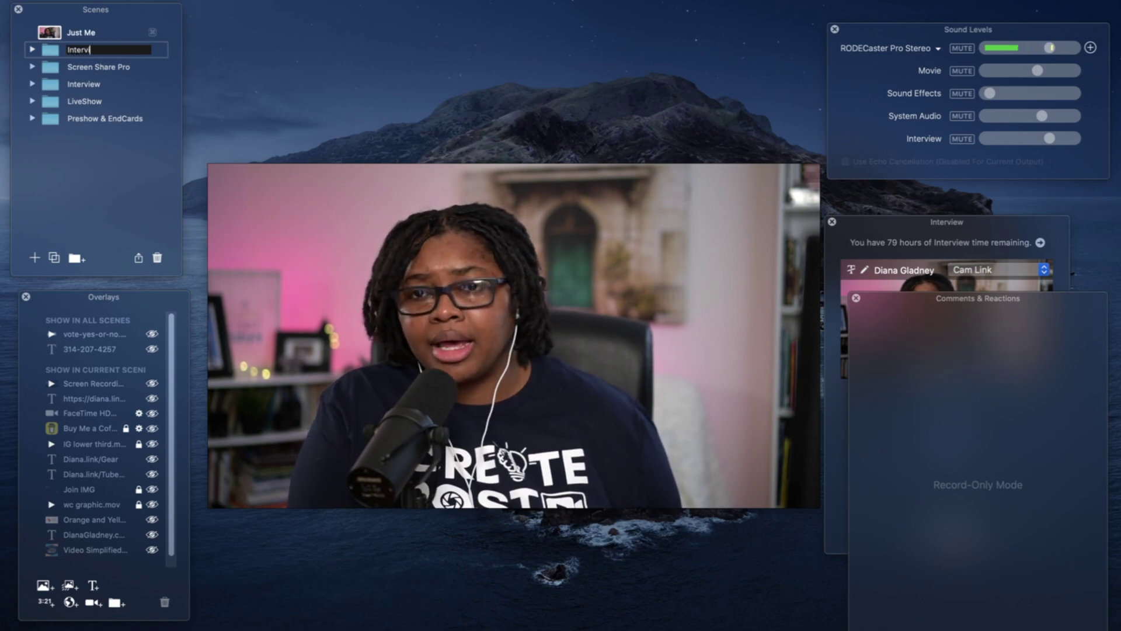
Name the group 'Interview Panel', expand it, and add a new scene inside
text(Panel)
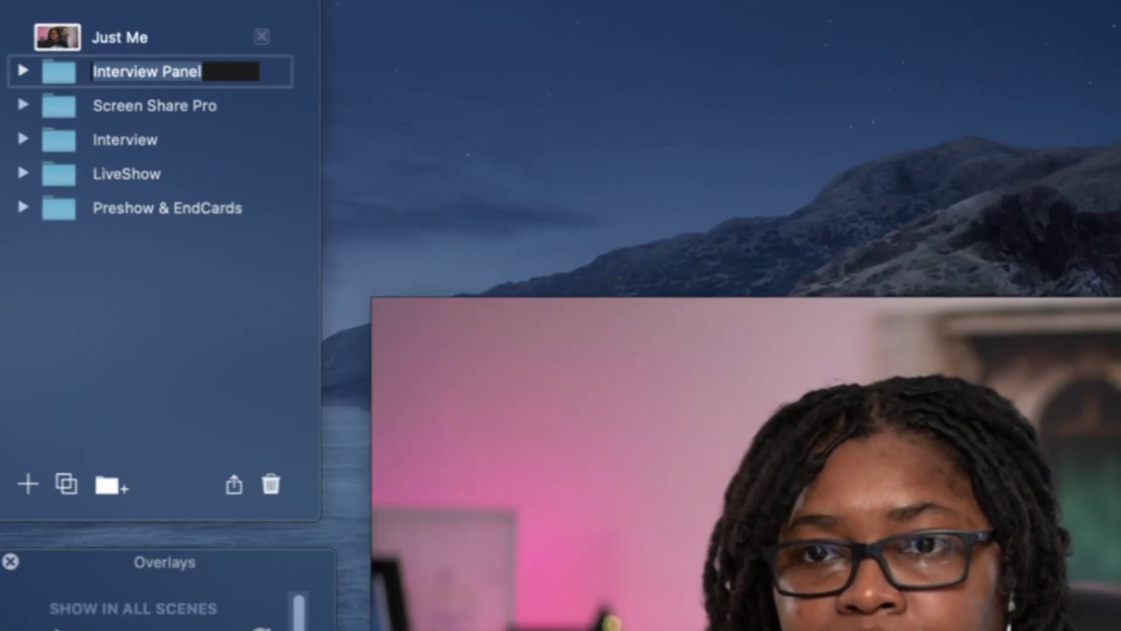
click(26, 71)
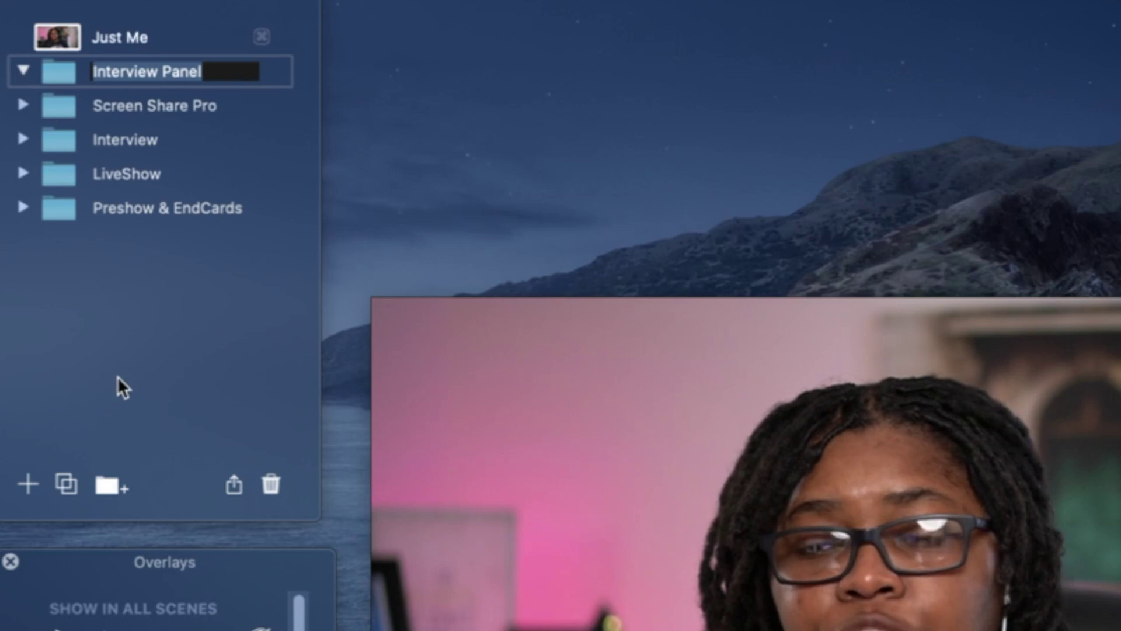
click(55, 77)
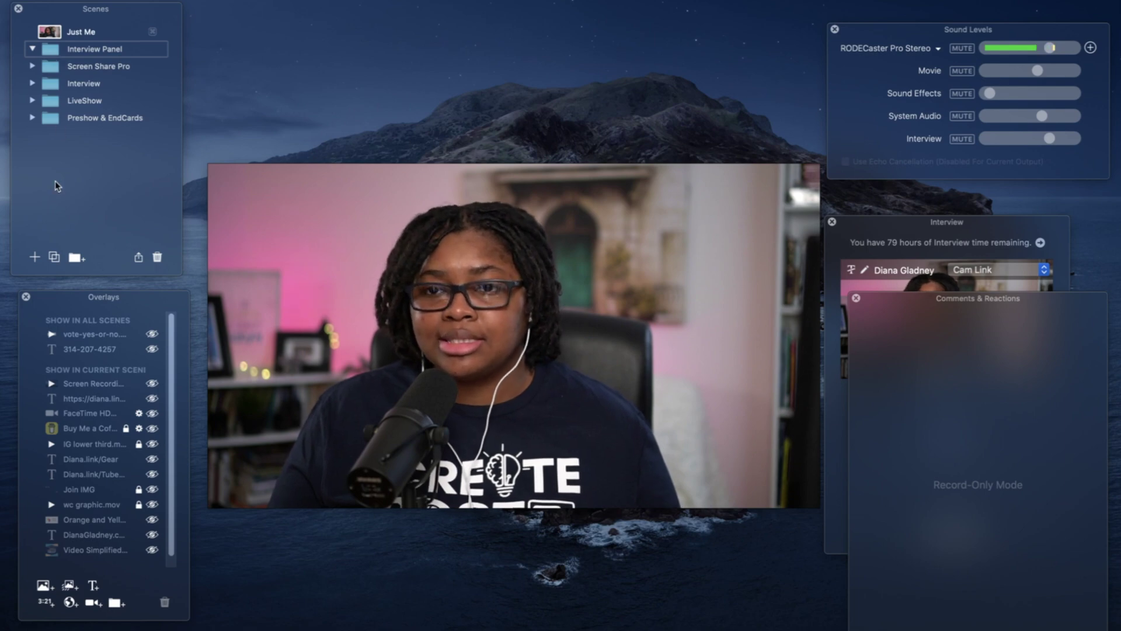
click(35, 258)
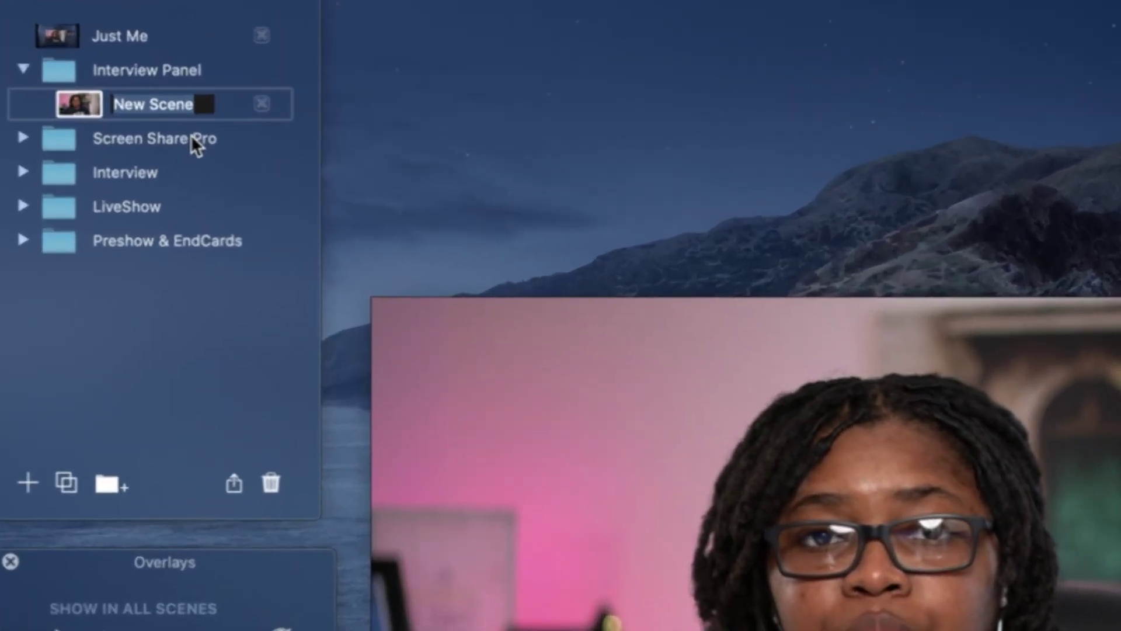
Name the scene 'Just Me', duplicate it, and name the copy 'Me + 1'
text(Just Me)
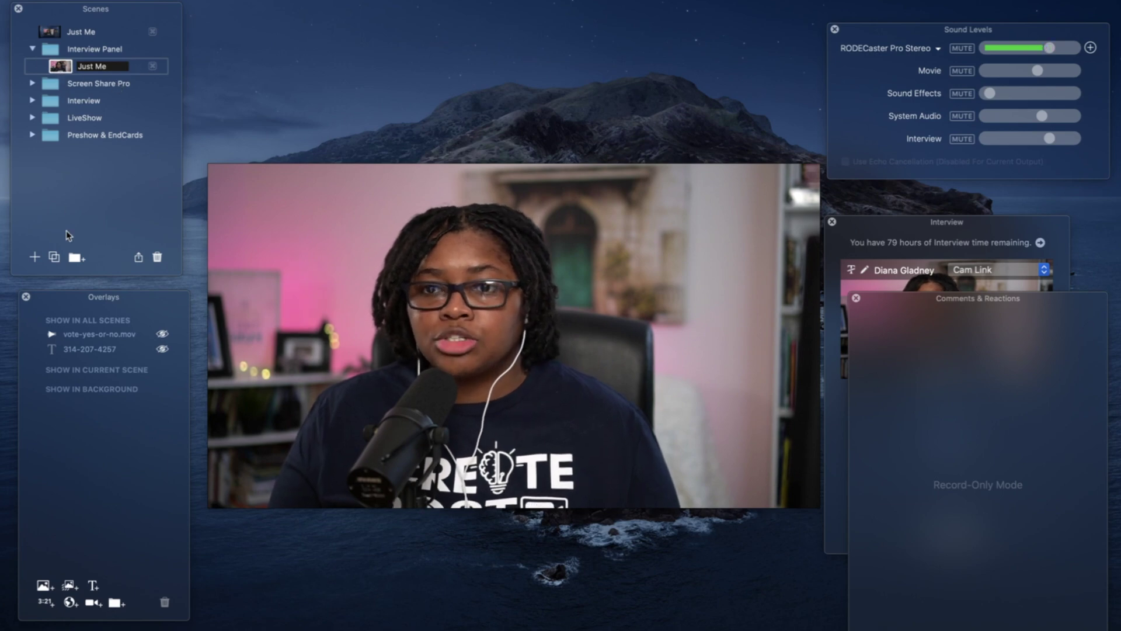
click(55, 259)
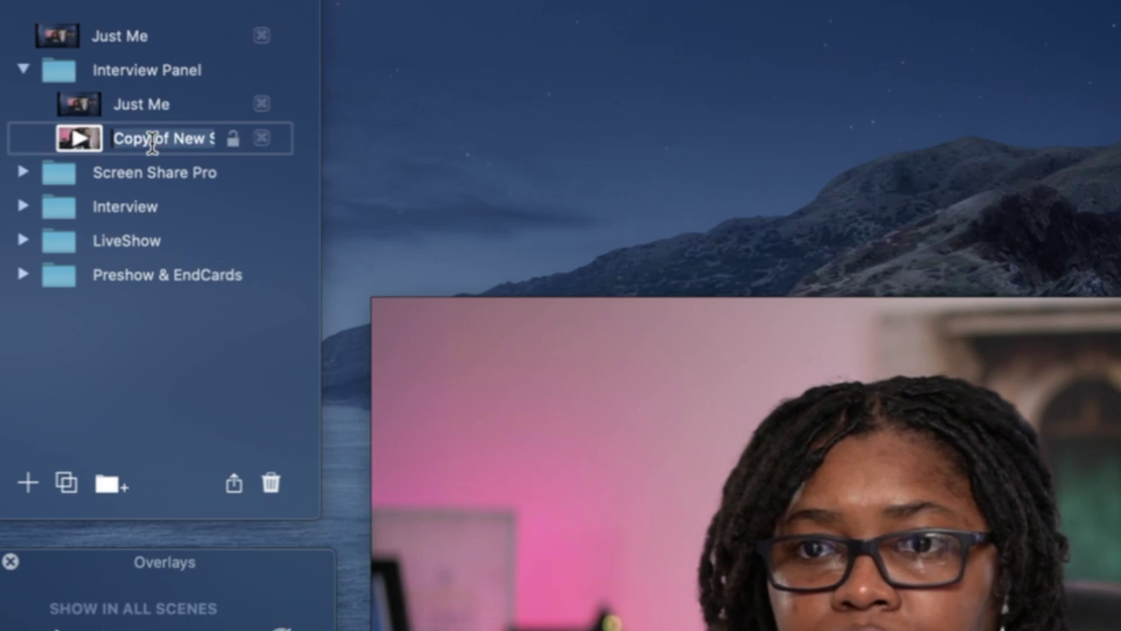
text(Me)
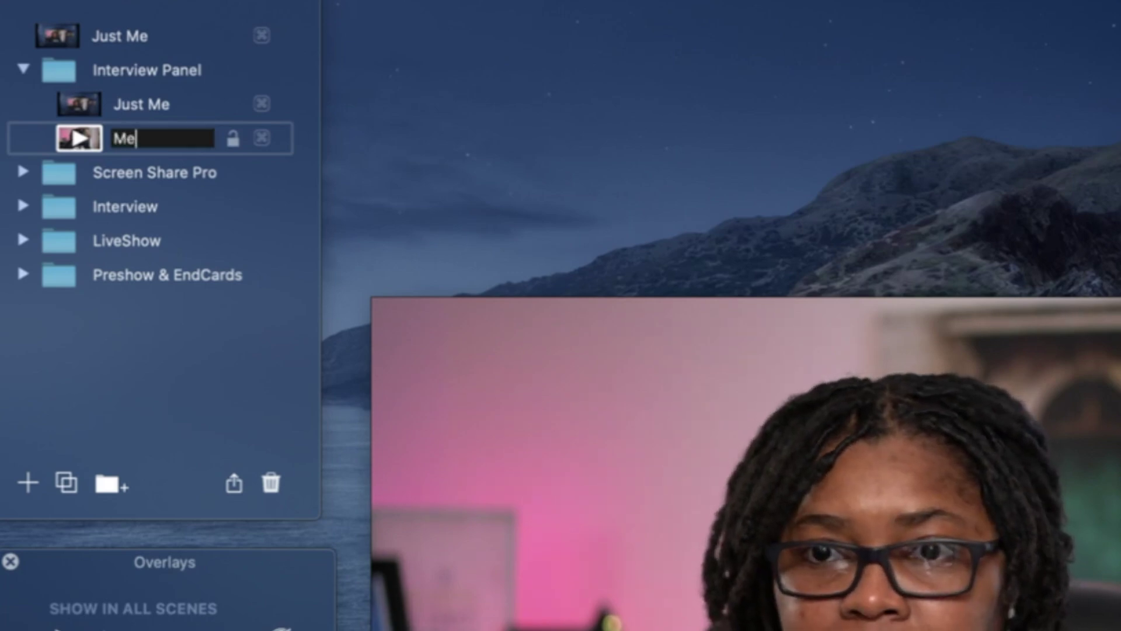
text( +)
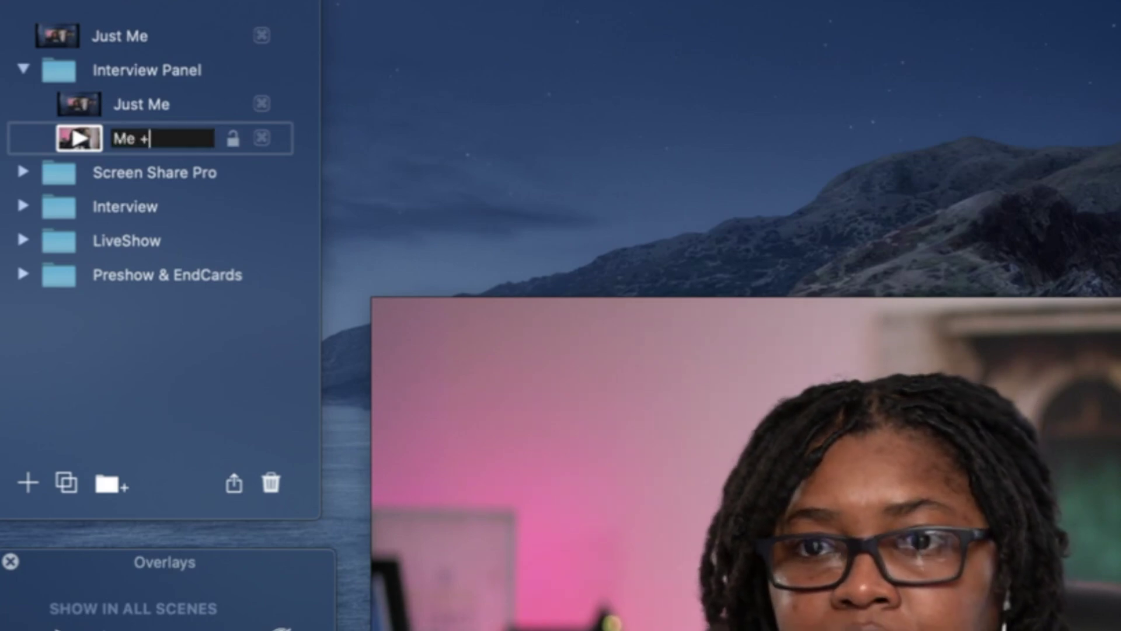
text( 1)
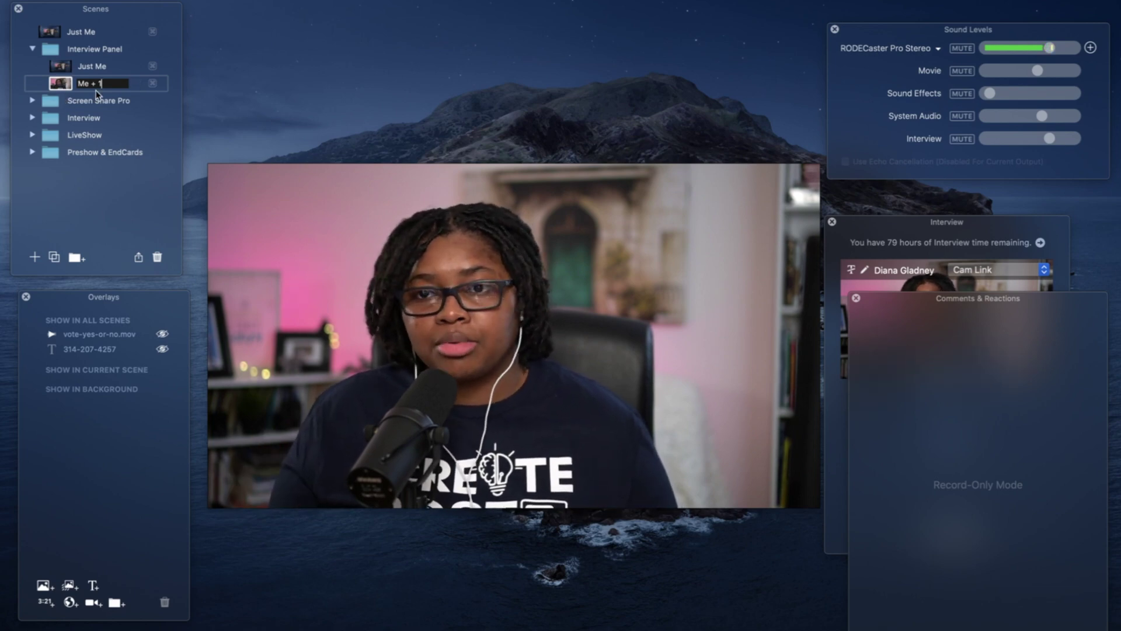
Duplicate the scene again and delete the vote-yes-or-no.mov and phone-number text overlays
click(56, 256)
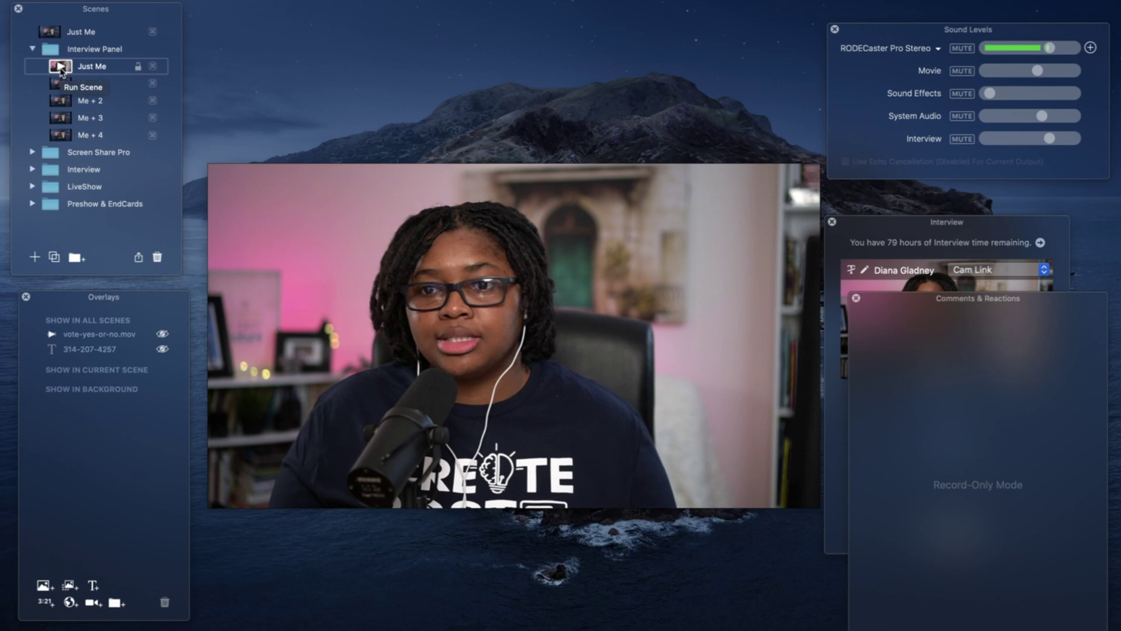
click(132, 334)
click(165, 602)
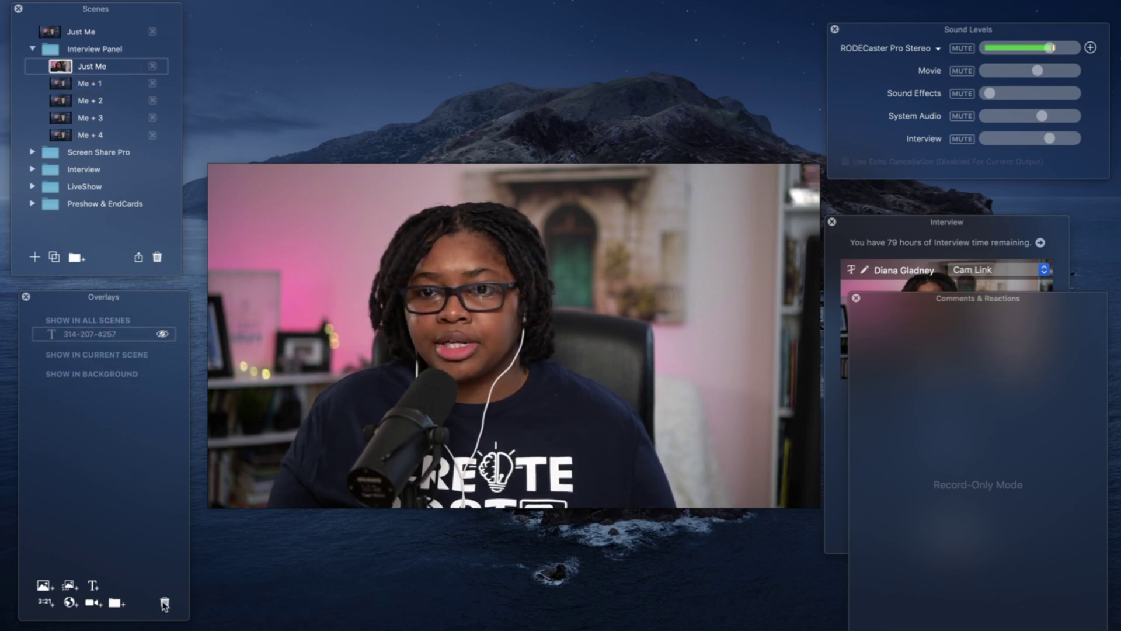
click(165, 602)
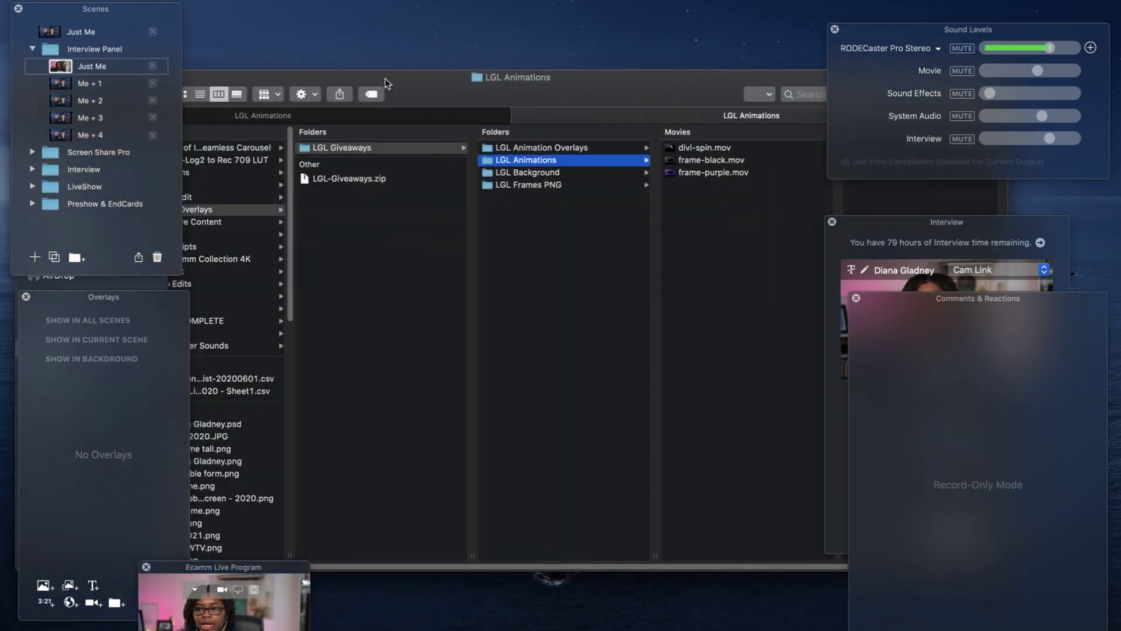
click(564, 171)
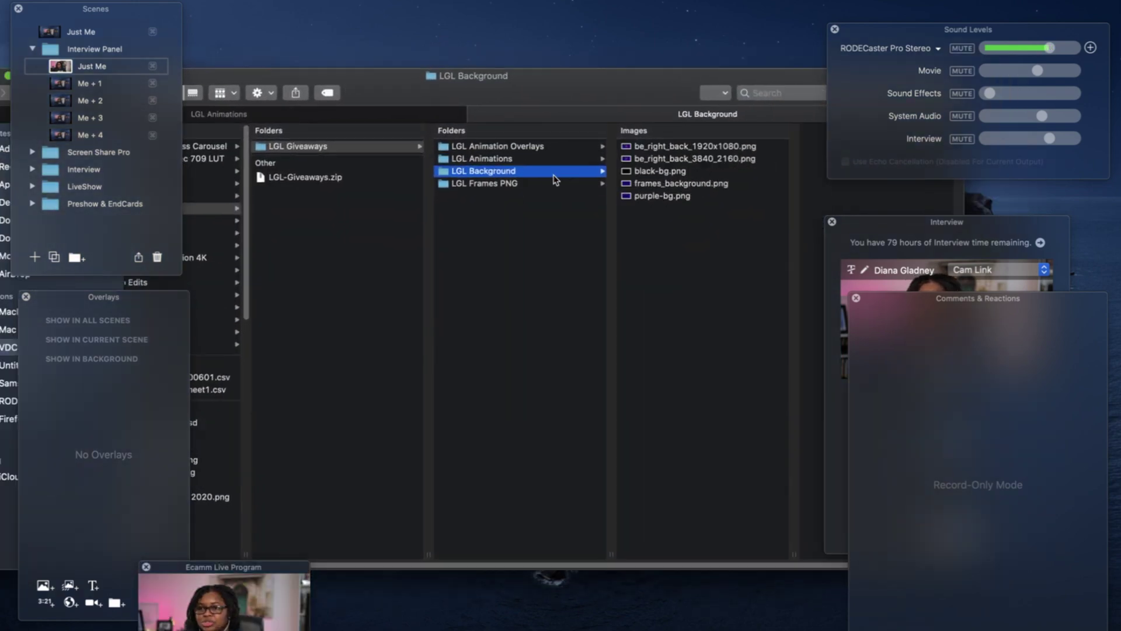
Drag 1-1.png from LGL Frames PNG into the Just Me scene's overlays
click(544, 185)
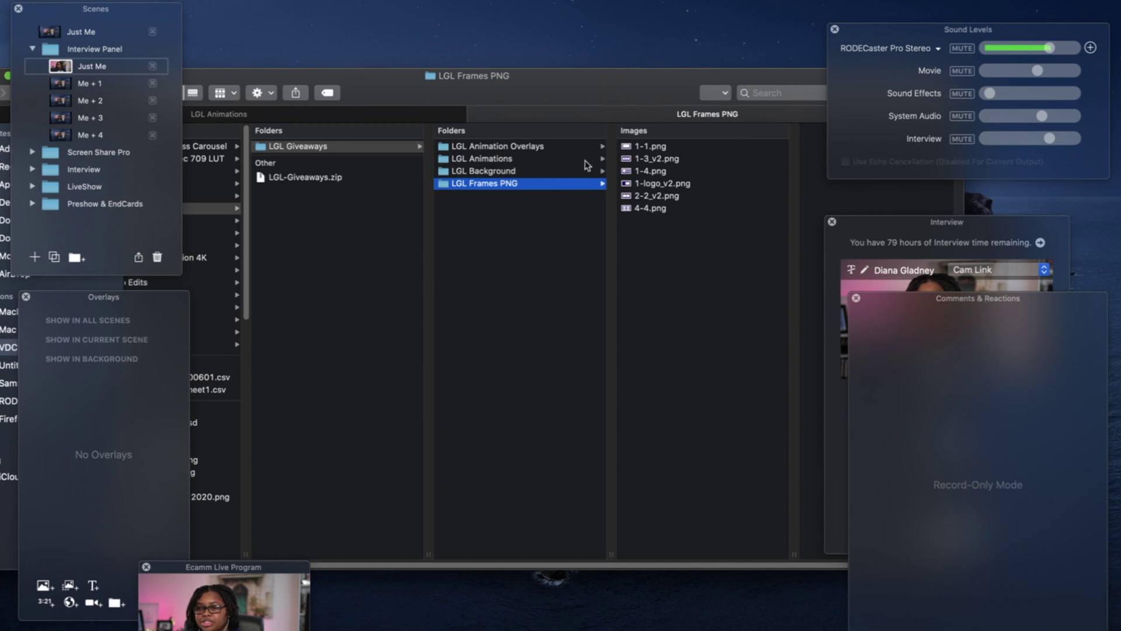
click(548, 171)
click(547, 159)
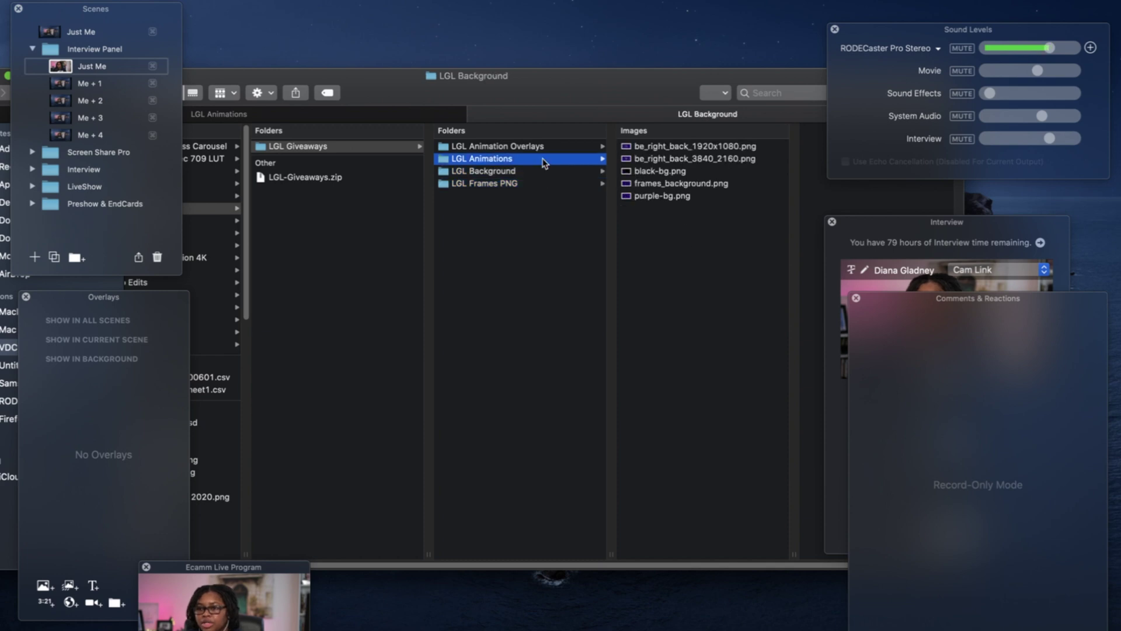
click(544, 192)
click(542, 185)
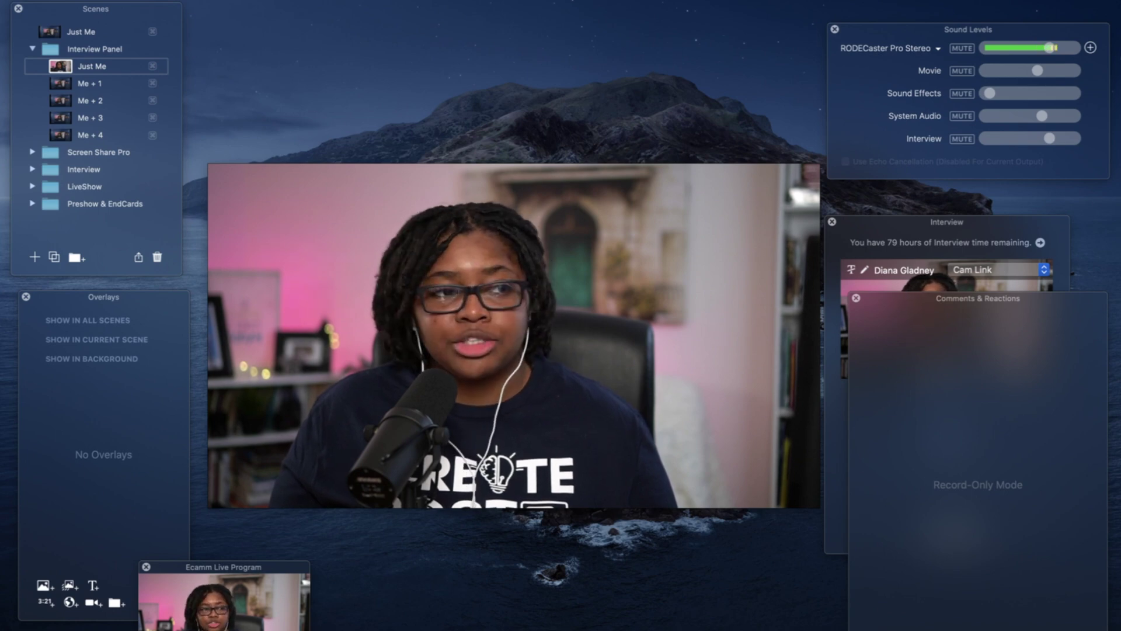
mouse_move(184, 315)
mouse_down()
mouse_move(167, 334)
mouse_move(163, 322)
mouse_up()
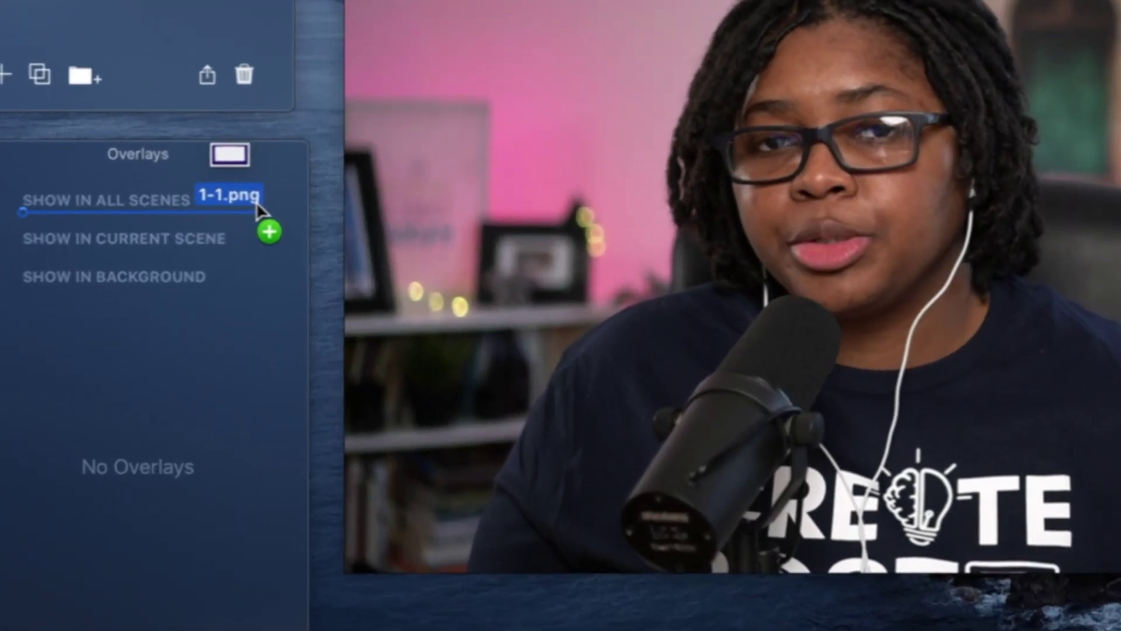
drag(257, 202, 235, 259)
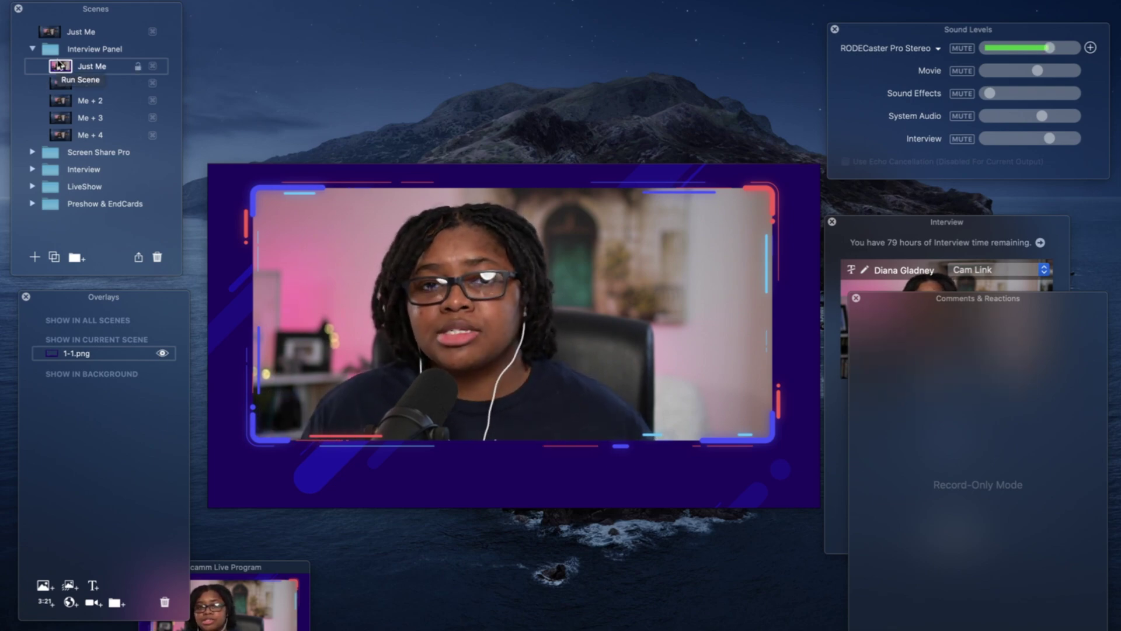
click(63, 84)
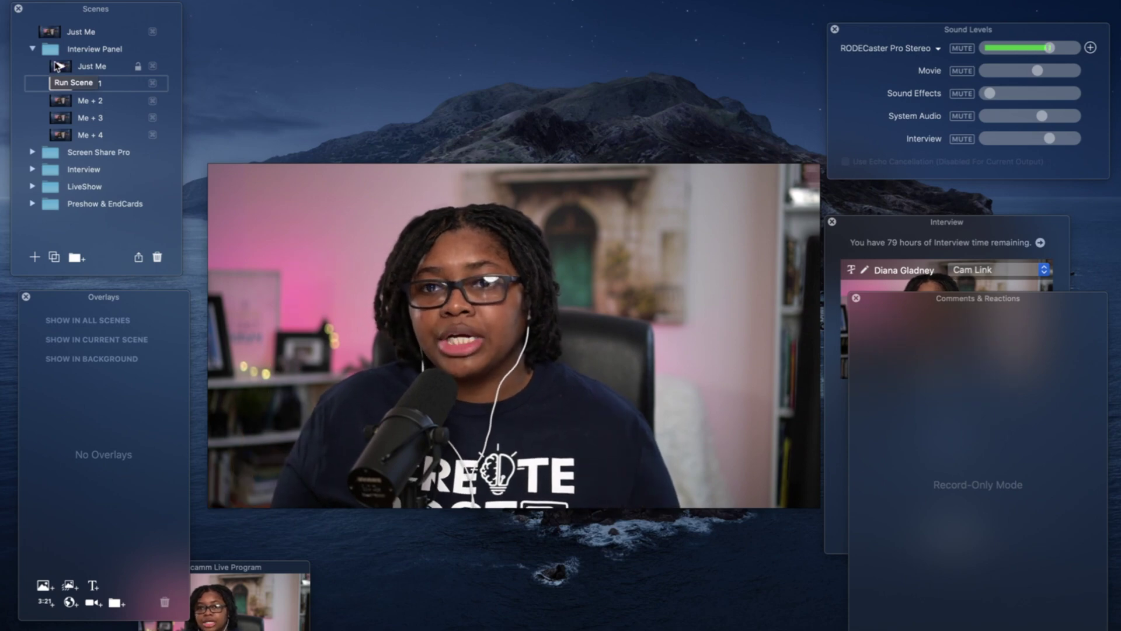
click(59, 67)
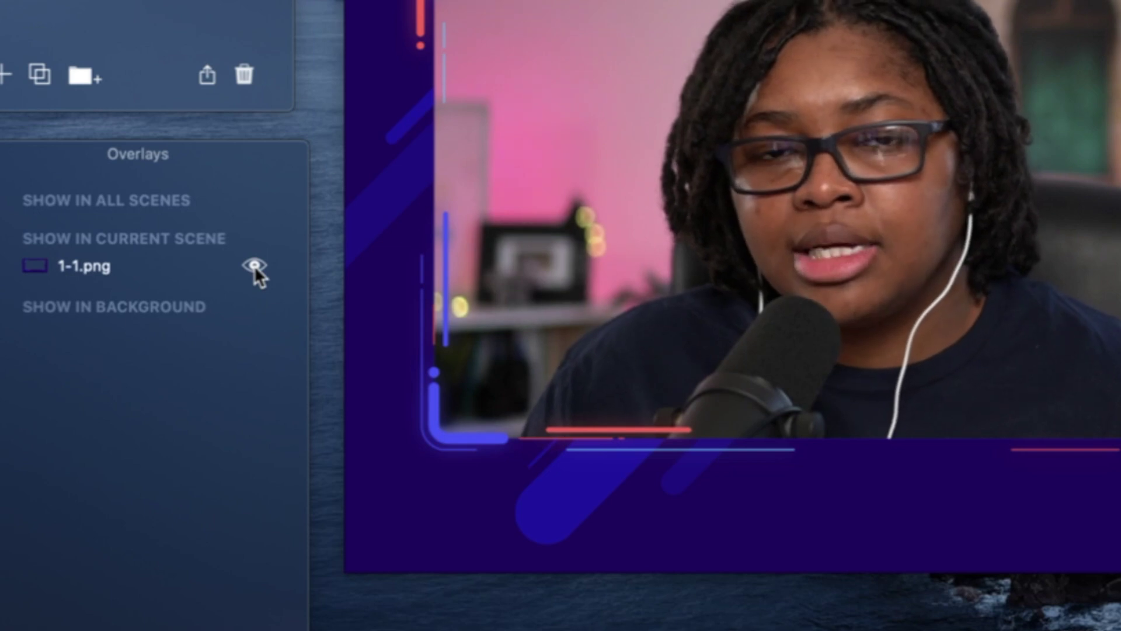
click(254, 266)
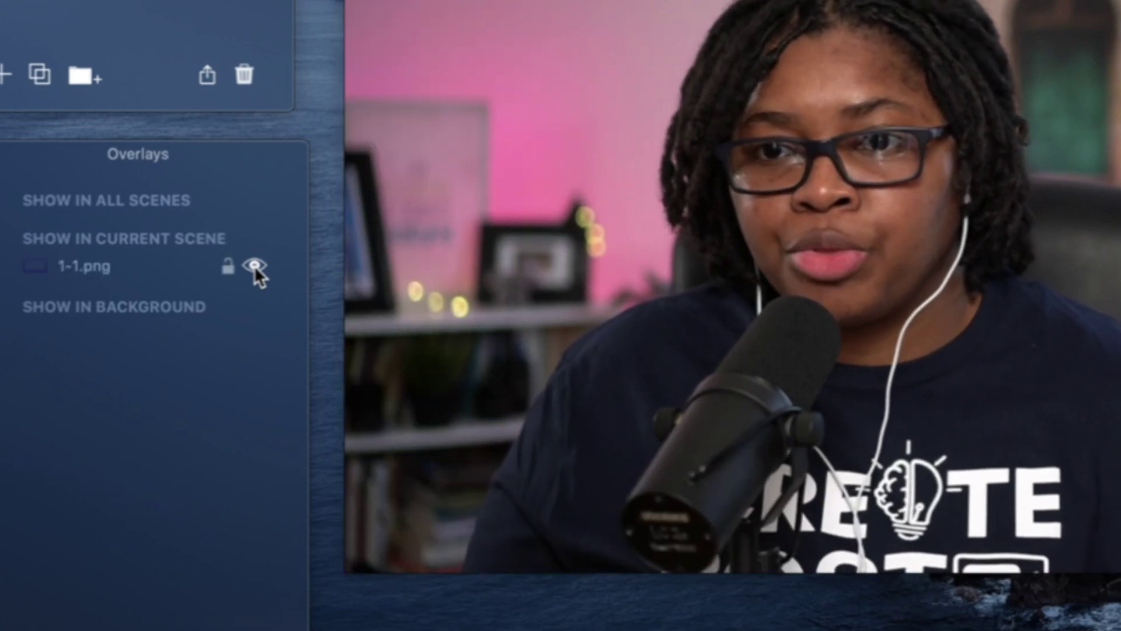
click(254, 266)
click(254, 267)
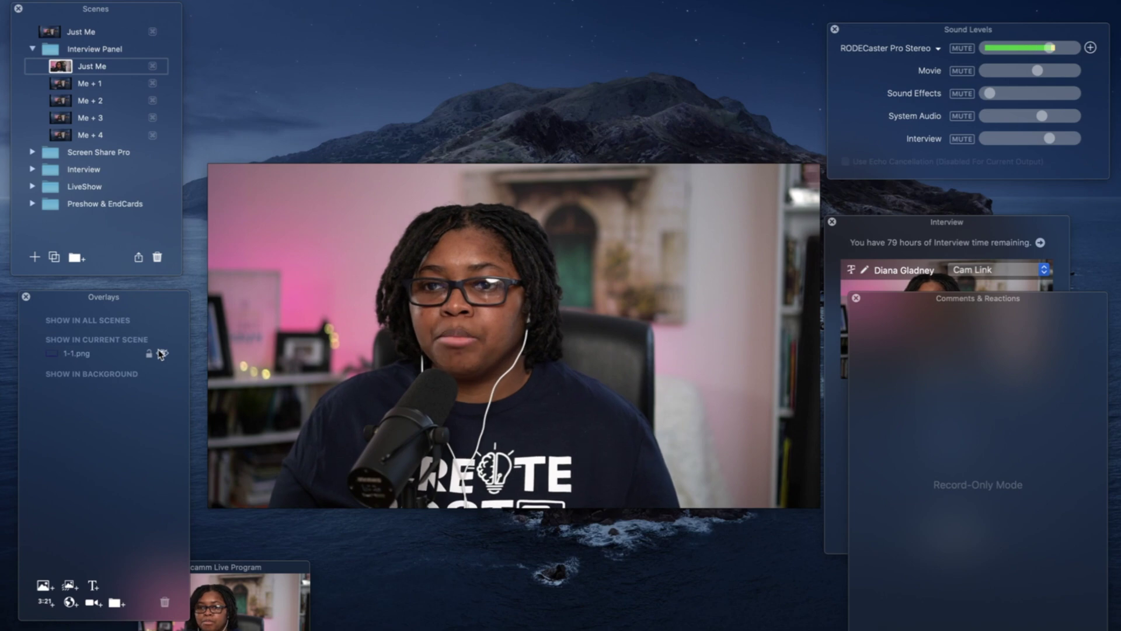
click(163, 355)
click(162, 355)
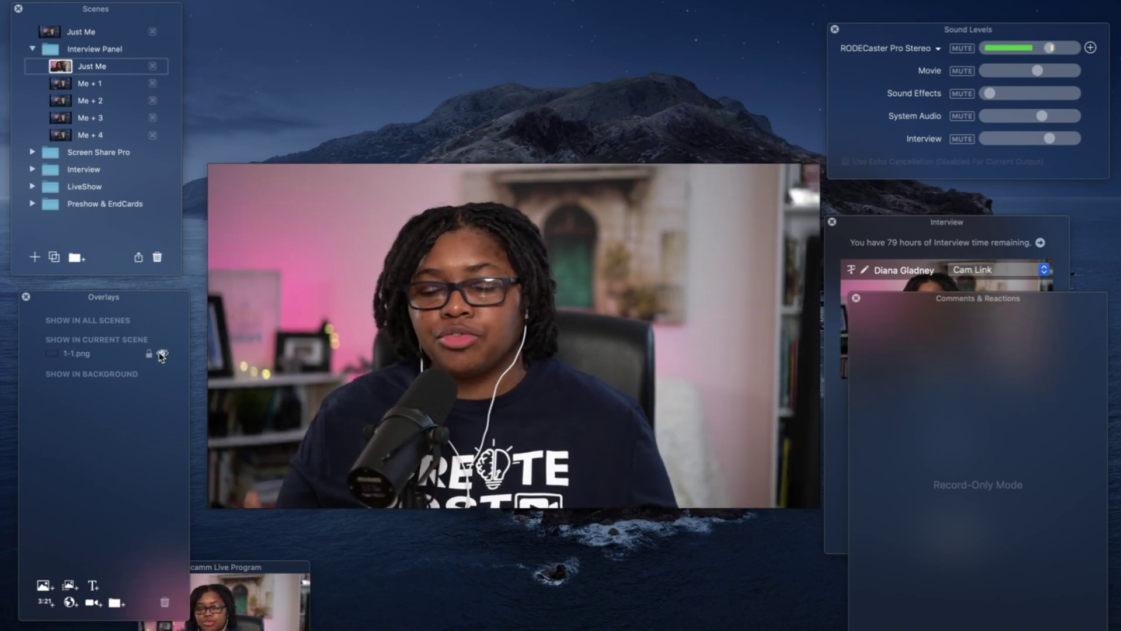
click(162, 354)
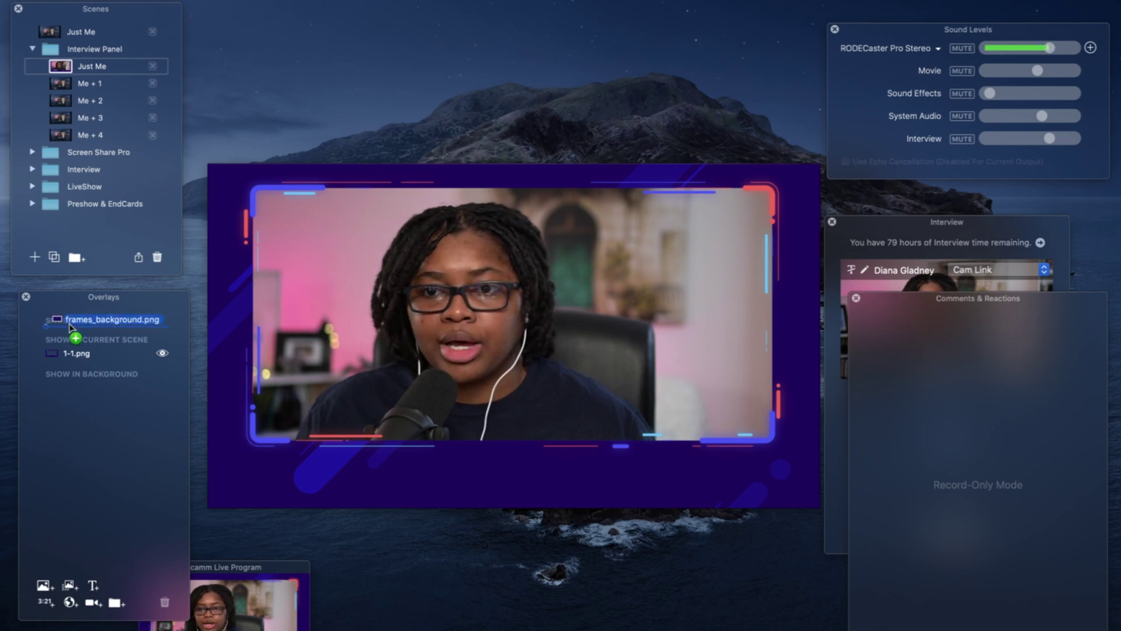
mouse_move(70, 325)
mouse_down()
mouse_move(70, 360)
mouse_move(71, 335)
mouse_move(69, 344)
mouse_up()
Place frames_background below the hidden 1-1.png frame and add the Cam Link camera overlay
click(95, 358)
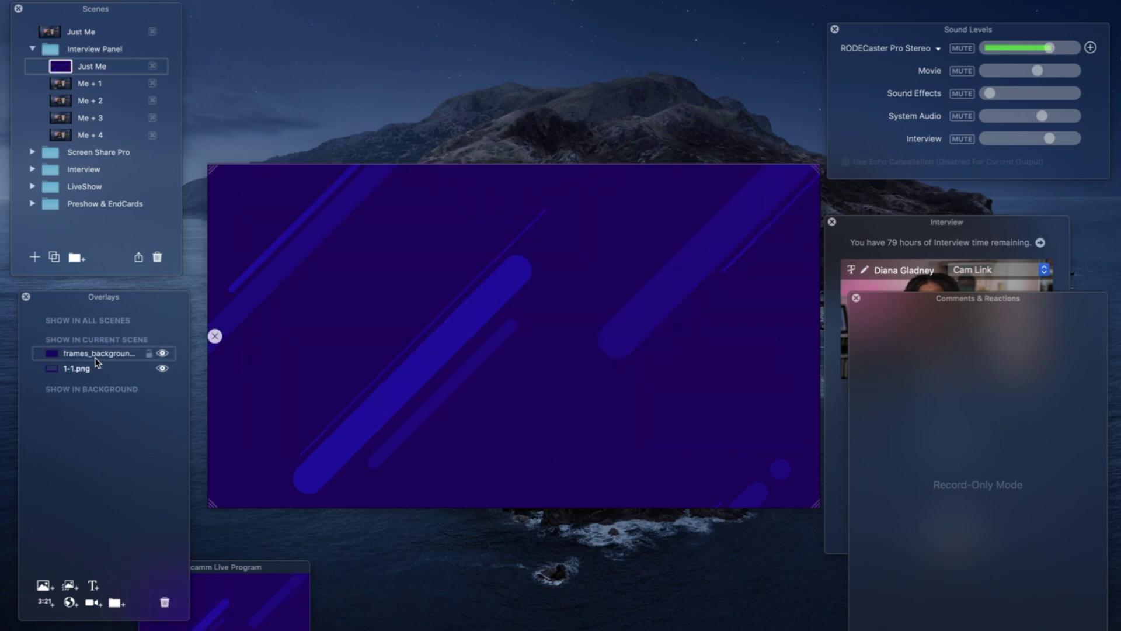
click(162, 354)
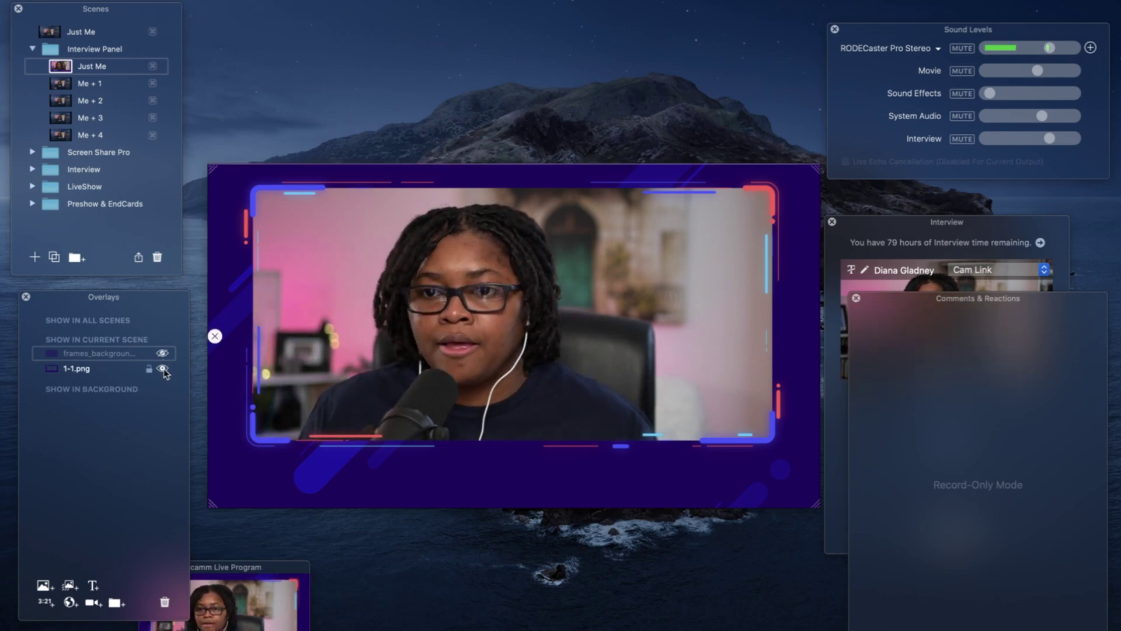
click(163, 369)
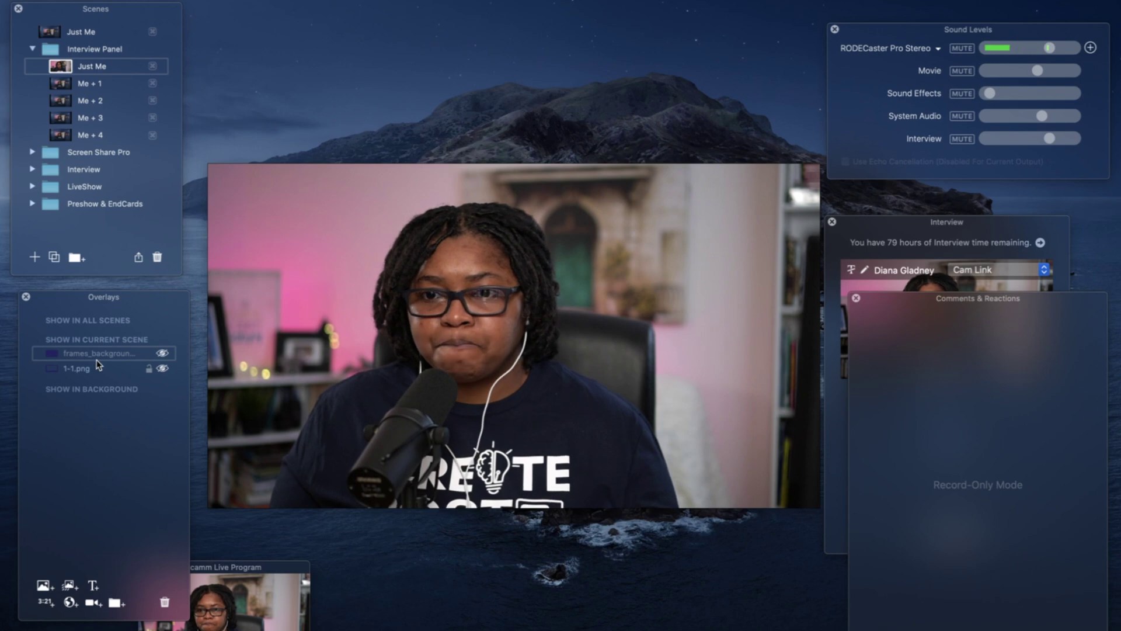
drag(78, 352, 77, 377)
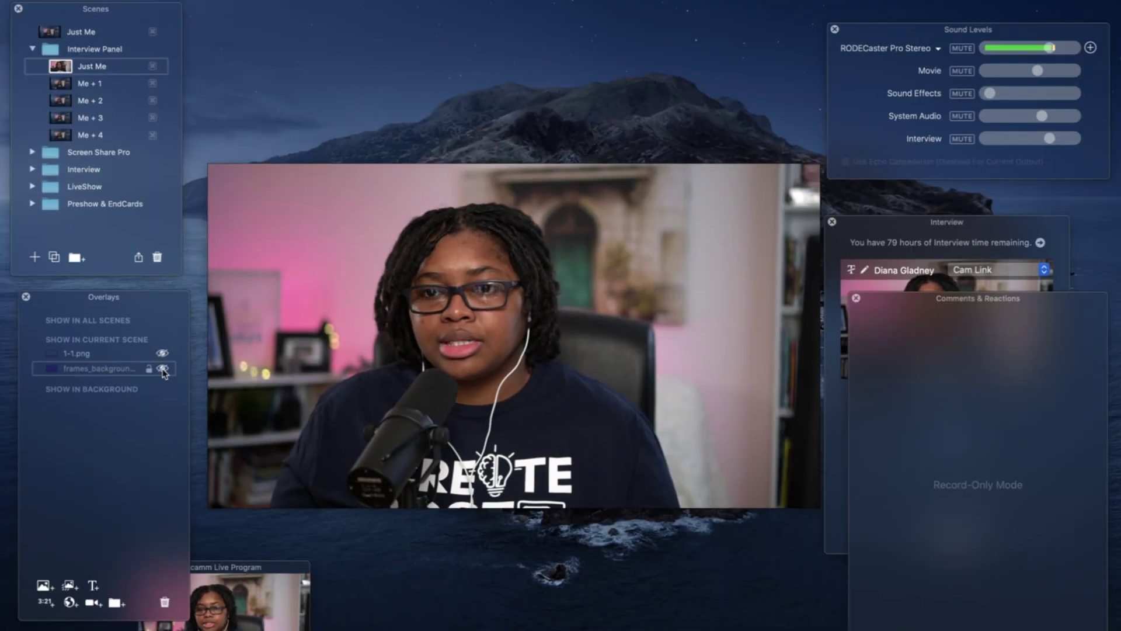
click(163, 369)
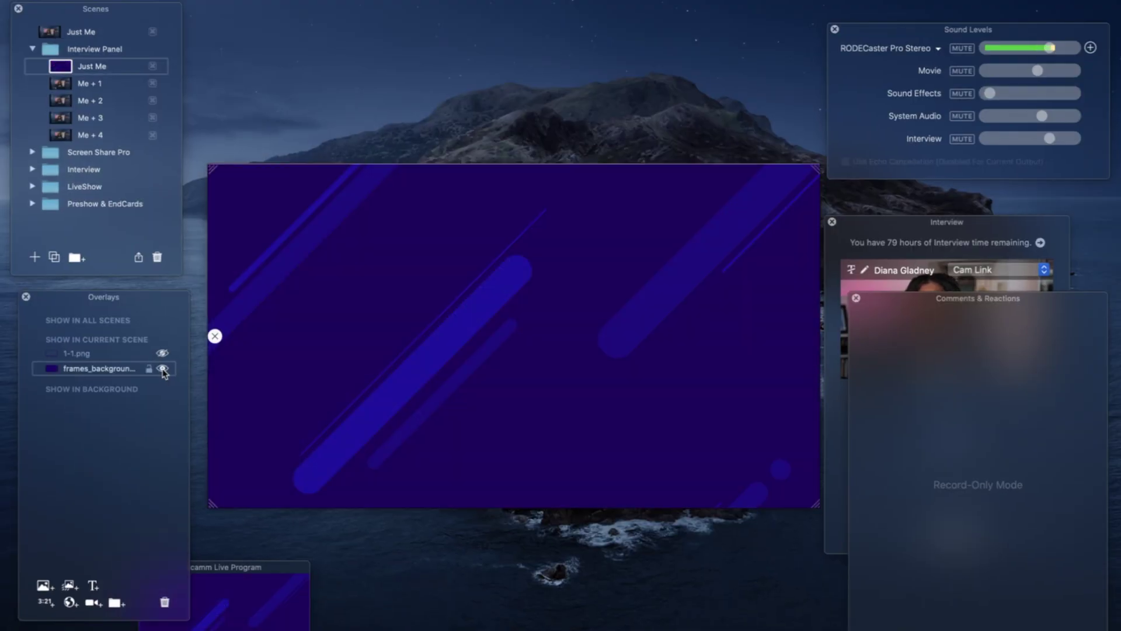
click(93, 603)
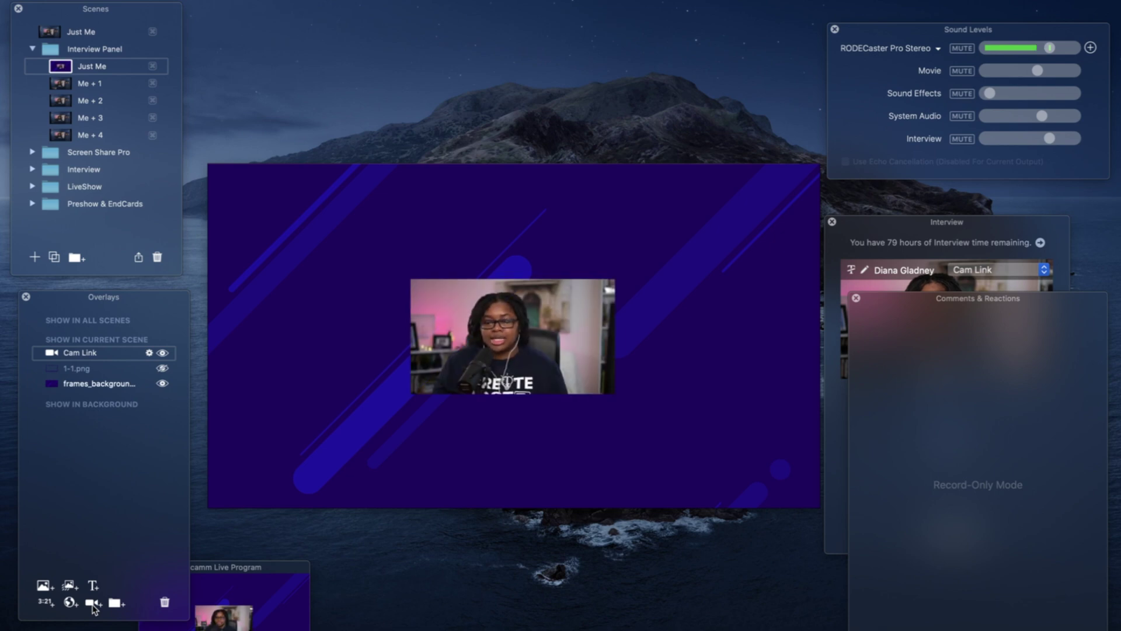
Reposition the Cam Link overlay and crop it to Classic (4:3) aspect
drag(525, 374, 609, 434)
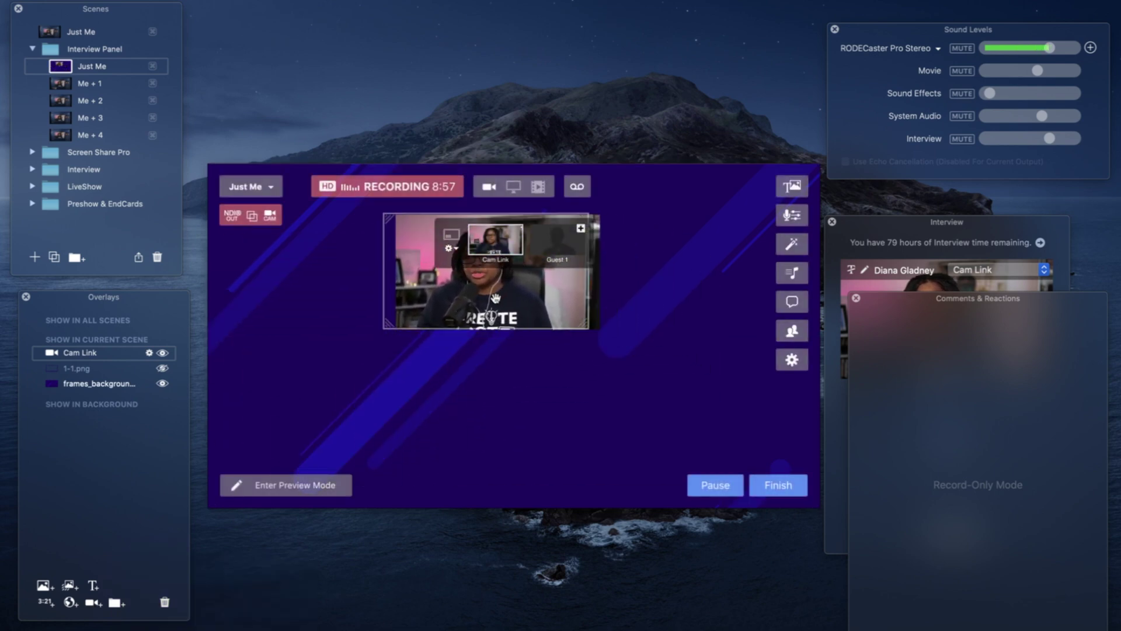
drag(495, 299, 396, 353)
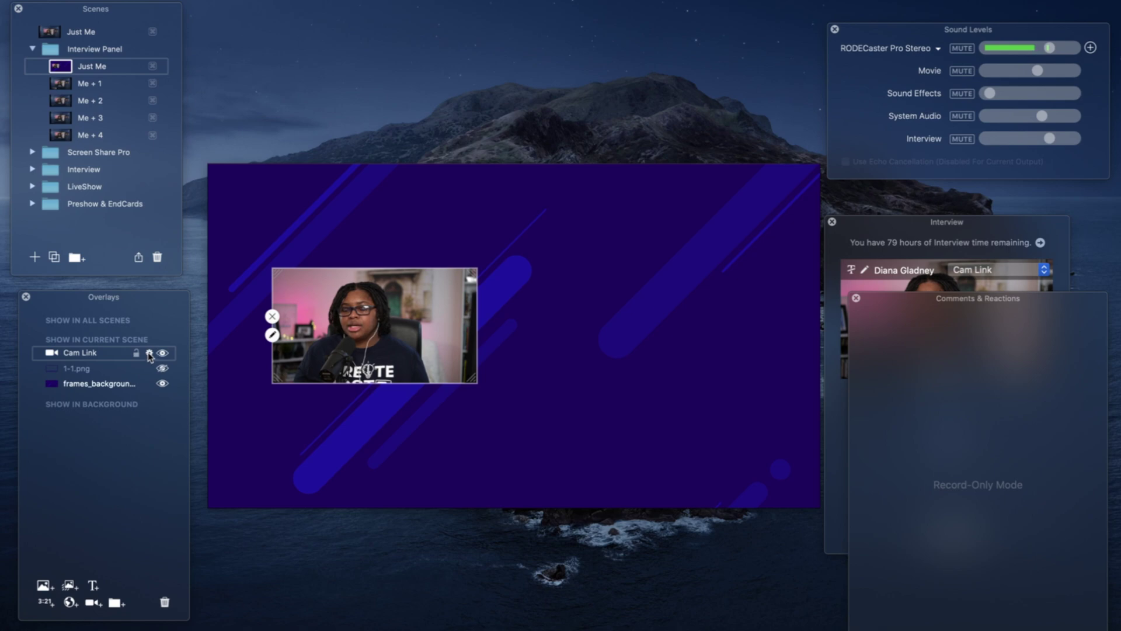
right_click(359, 330)
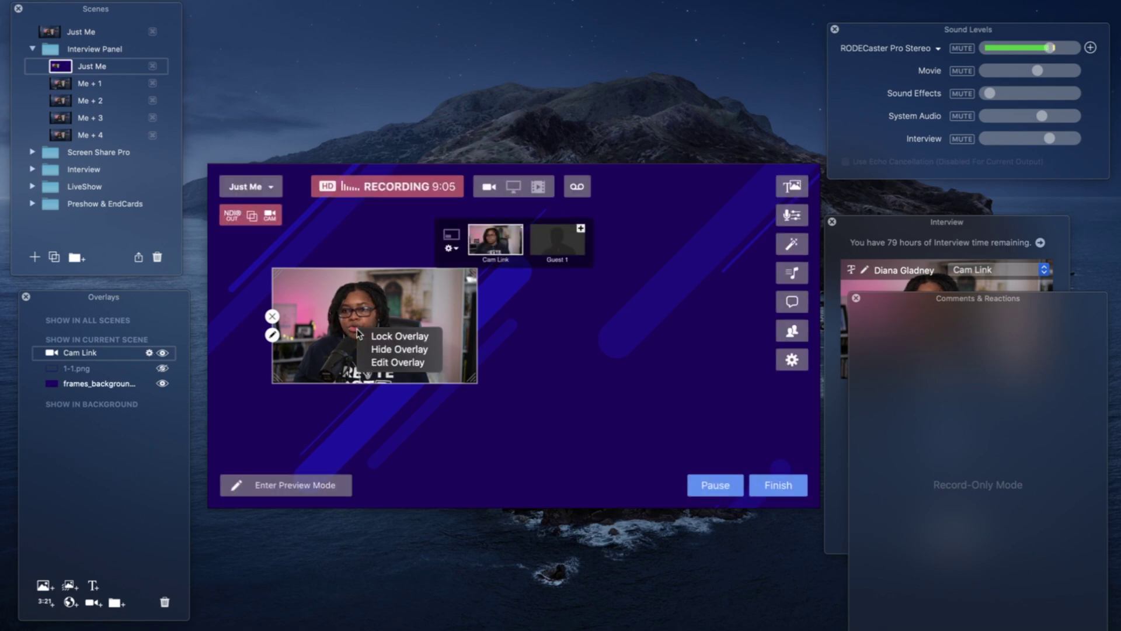
click(392, 362)
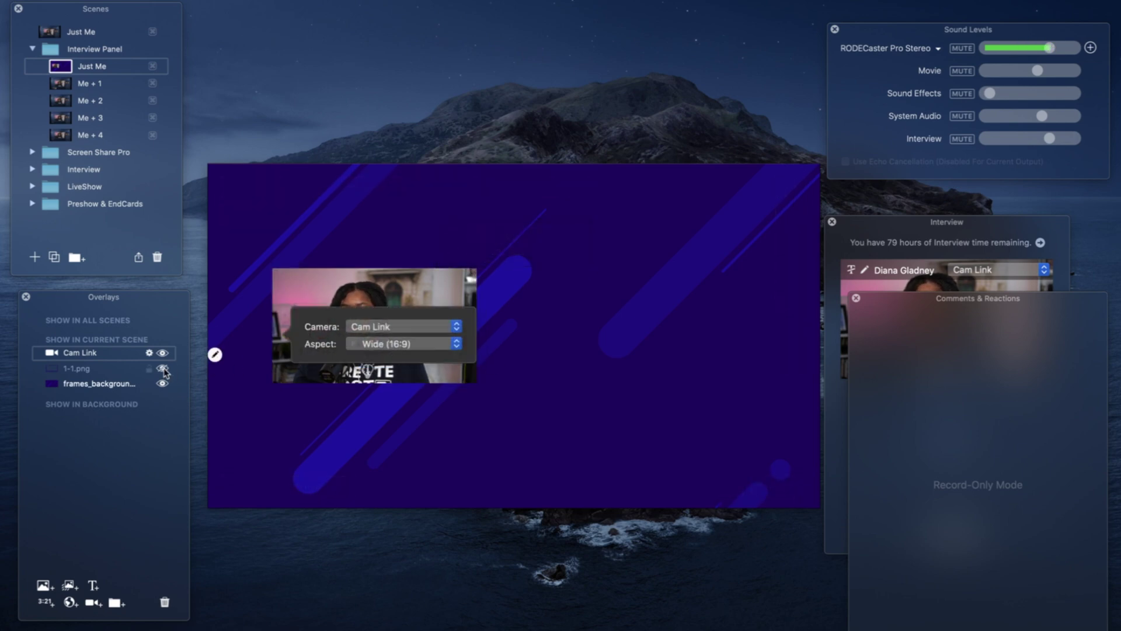
click(150, 354)
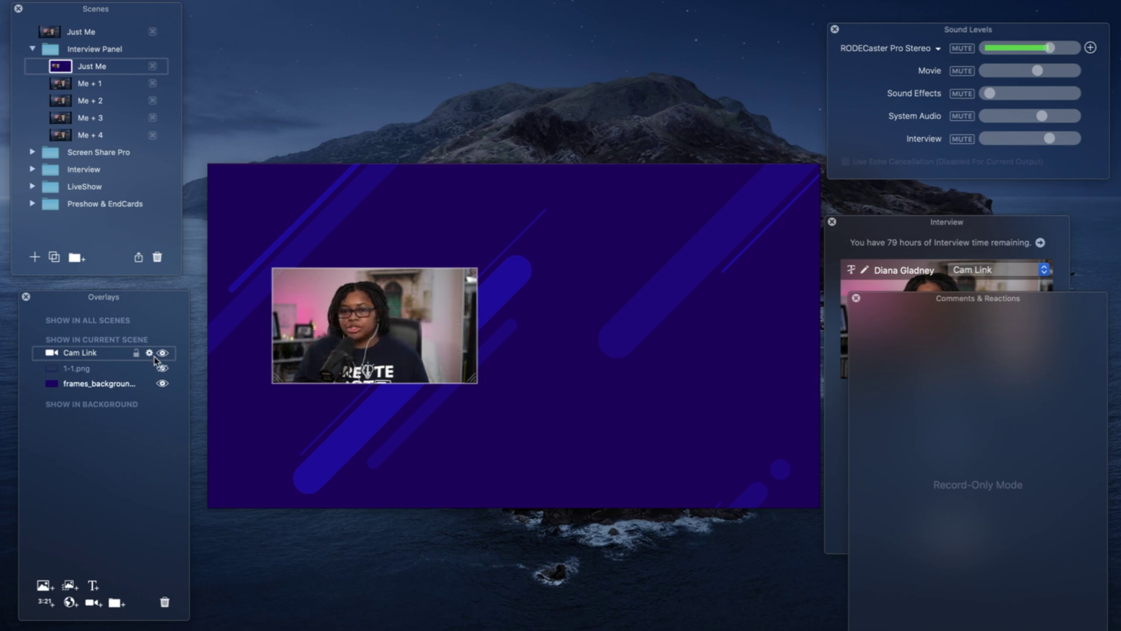
click(149, 354)
click(265, 361)
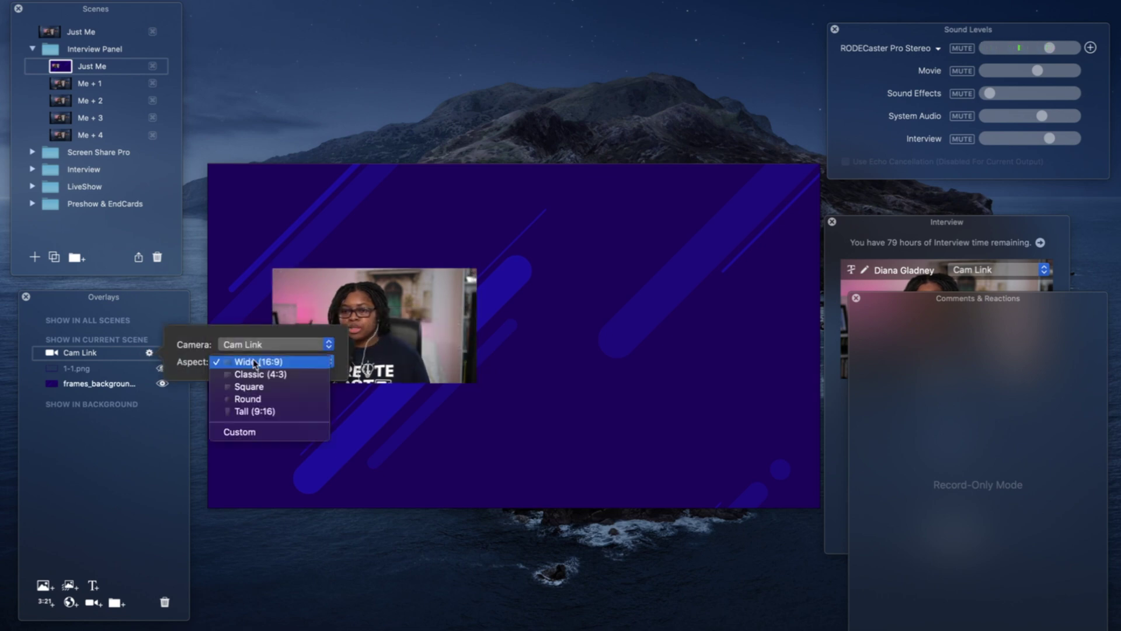
click(264, 378)
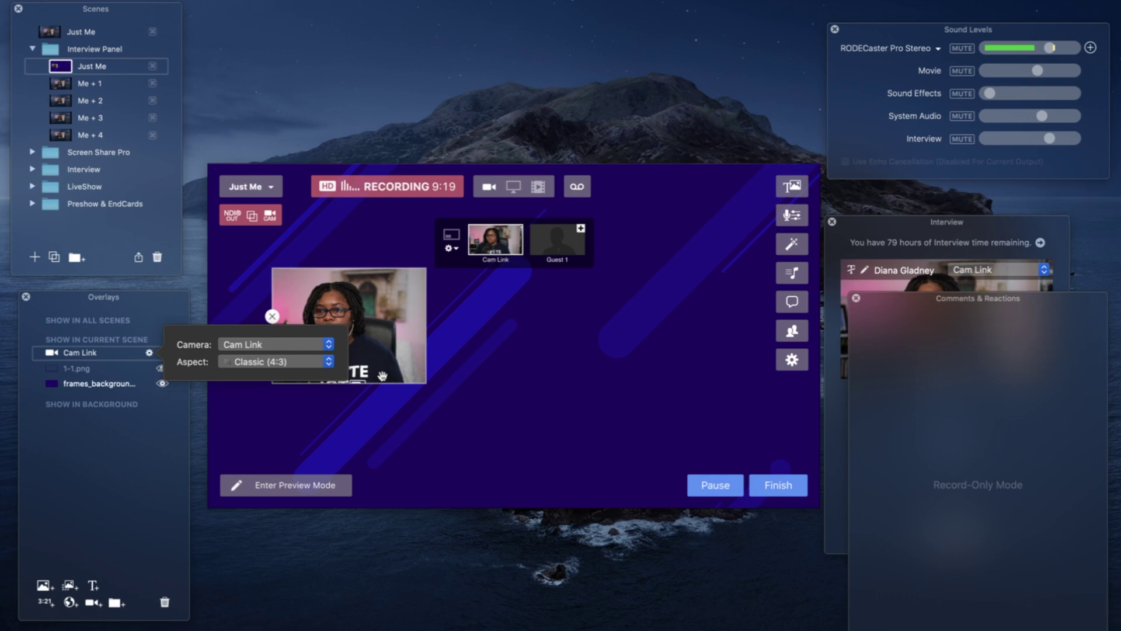
Enlarge the camera, switch it to a Custom aspect stretched wide, and show 1-1.png
drag(418, 383, 570, 482)
drag(291, 431, 257, 372)
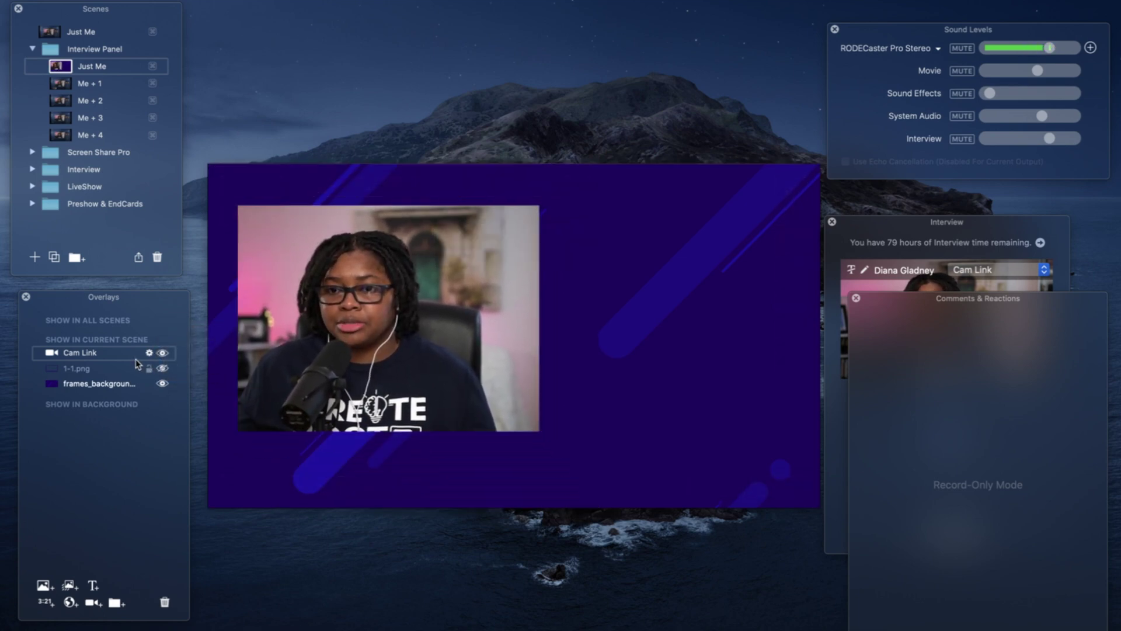
click(149, 353)
click(269, 362)
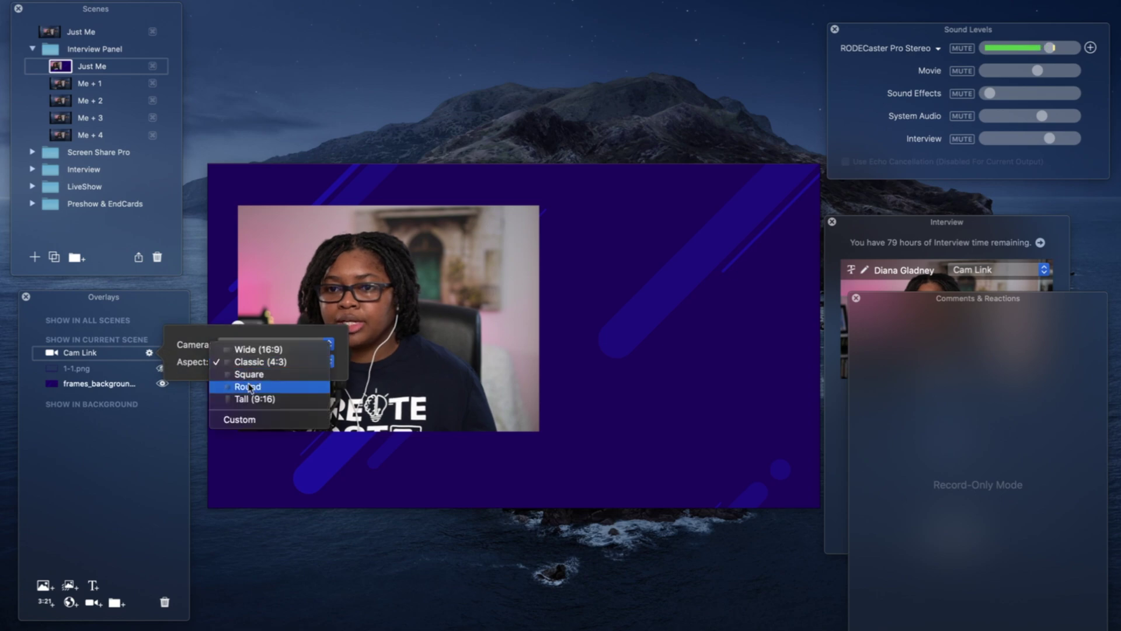
click(188, 376)
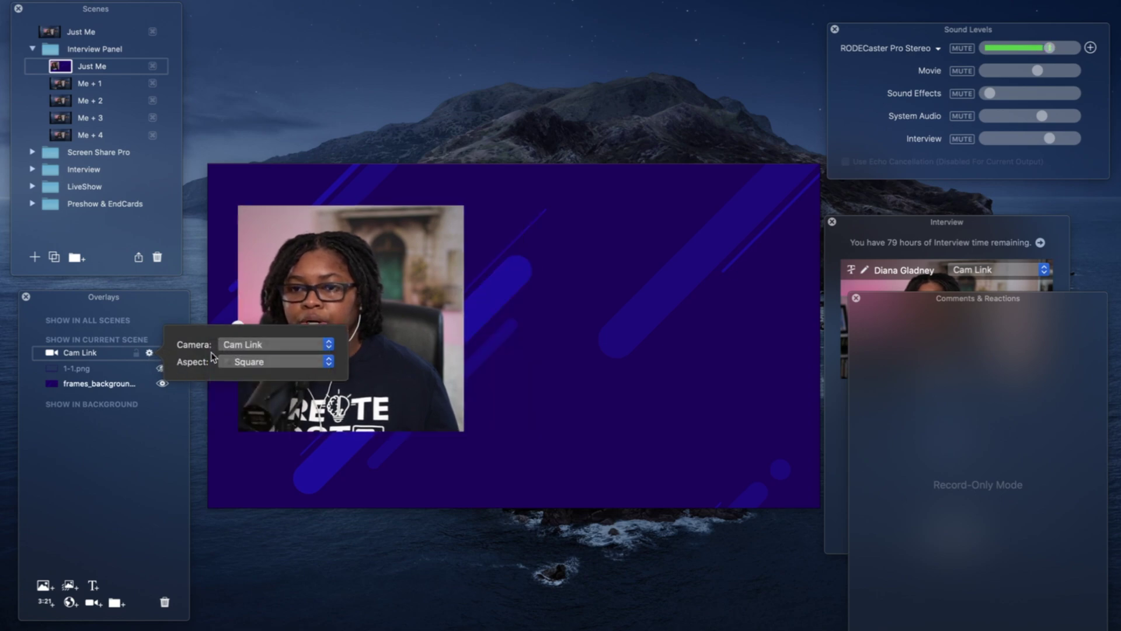
click(270, 362)
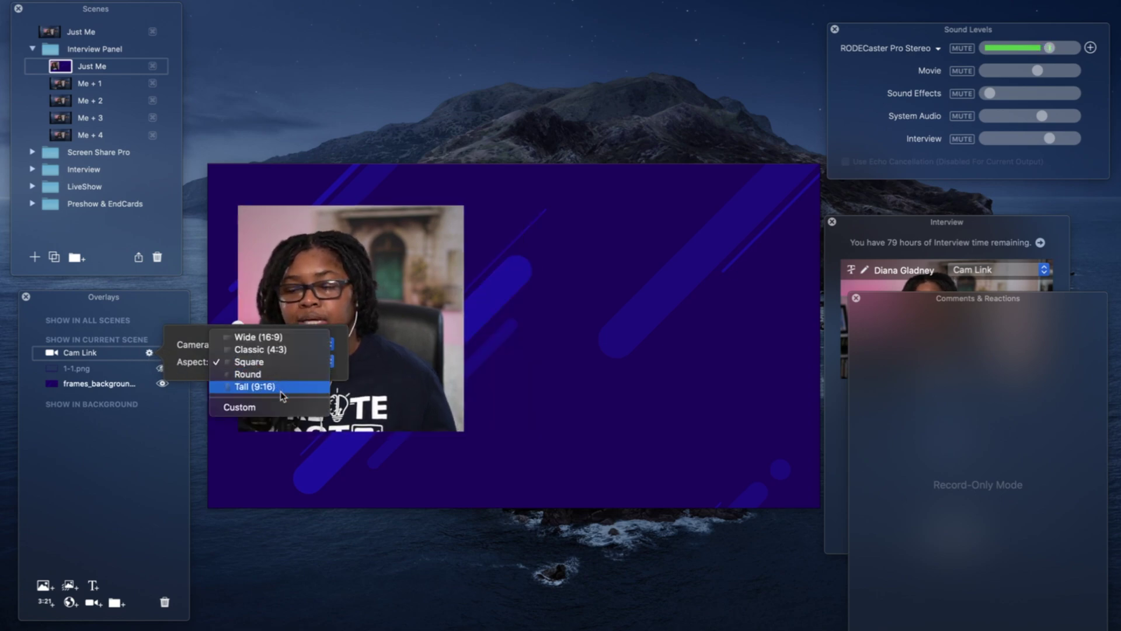
click(274, 407)
drag(465, 427, 576, 393)
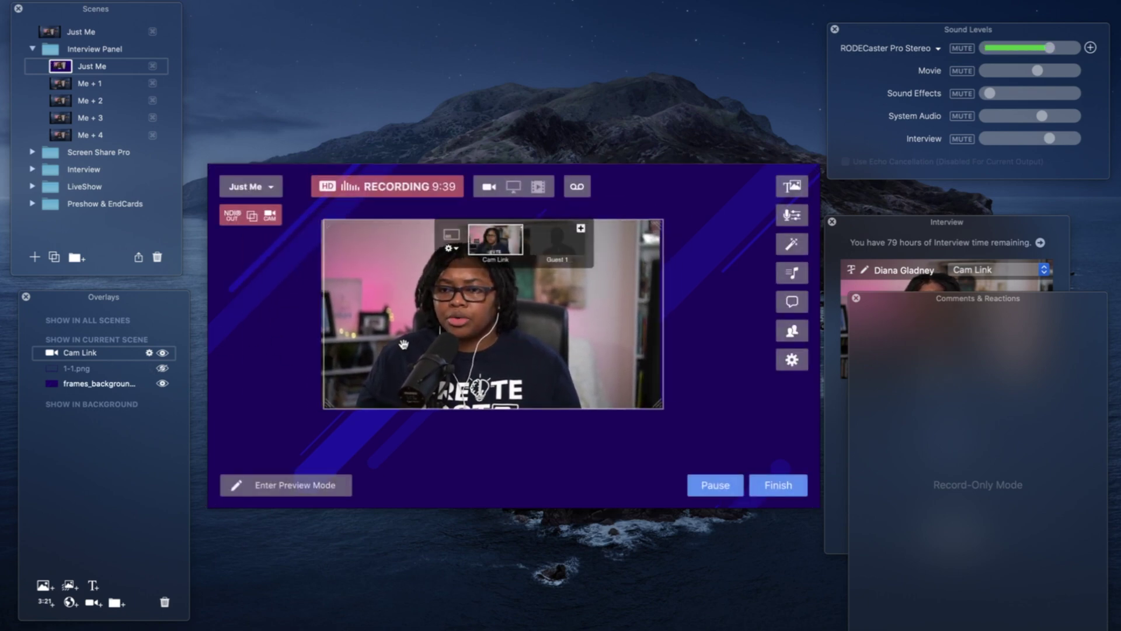
click(163, 369)
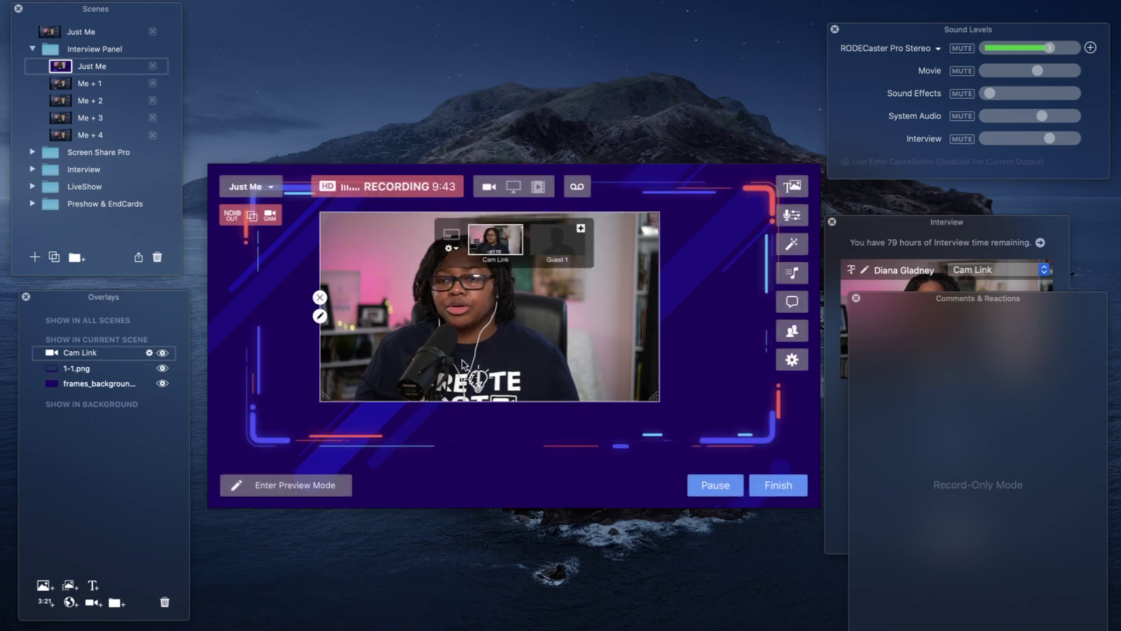
Resize and centre the camera on the stage and layer the 1-1.png frame above it
drag(462, 361, 389, 333)
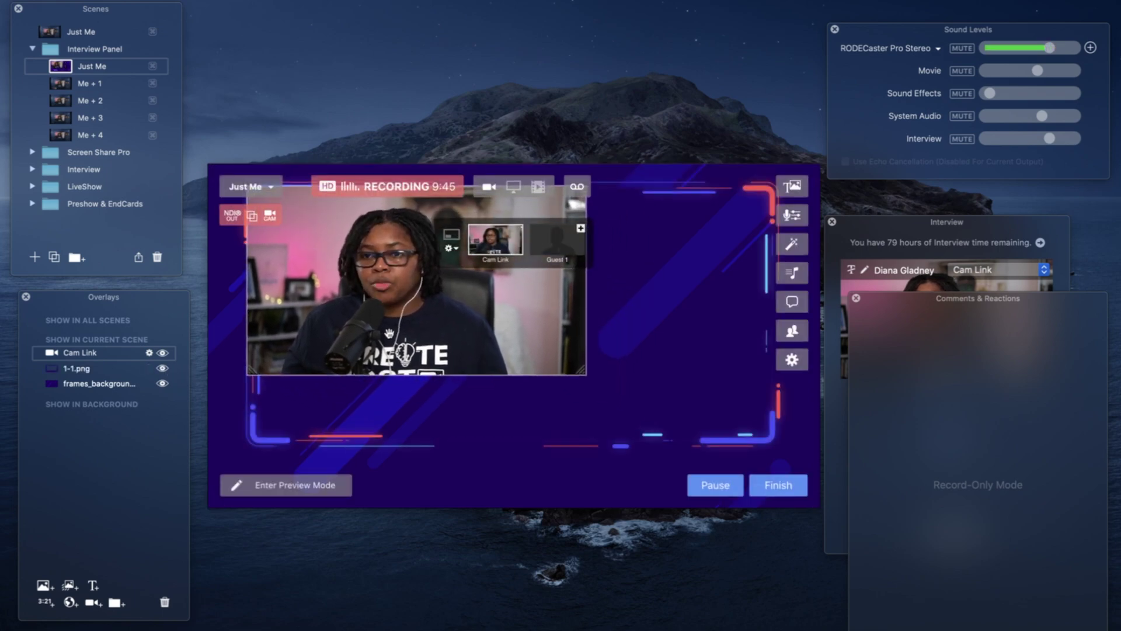
drag(581, 374, 774, 442)
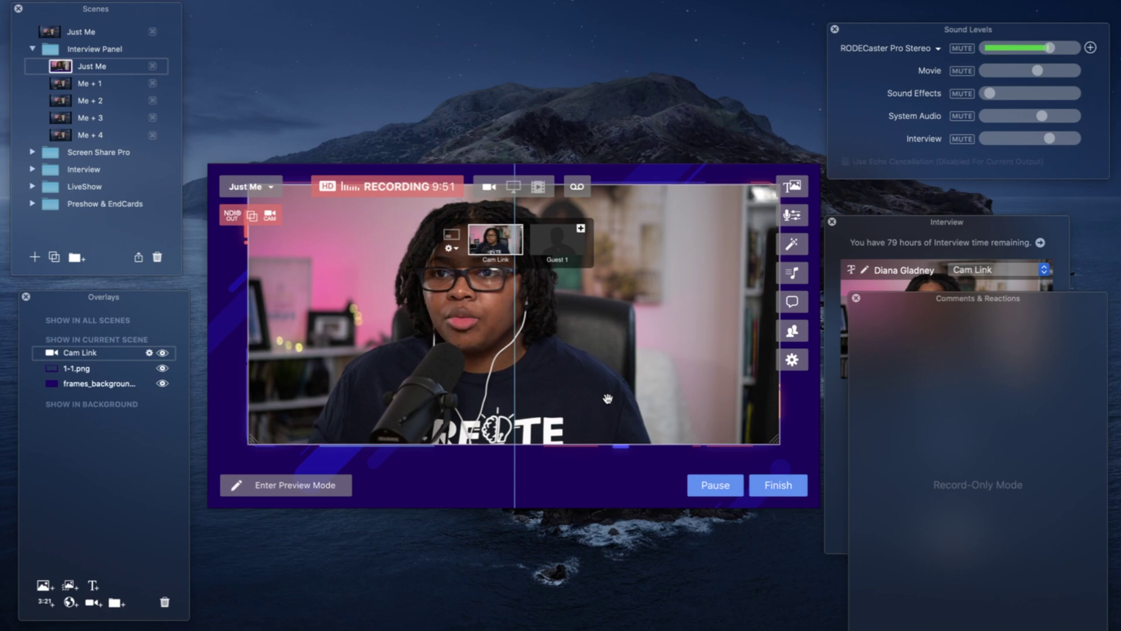
drag(611, 400, 601, 399)
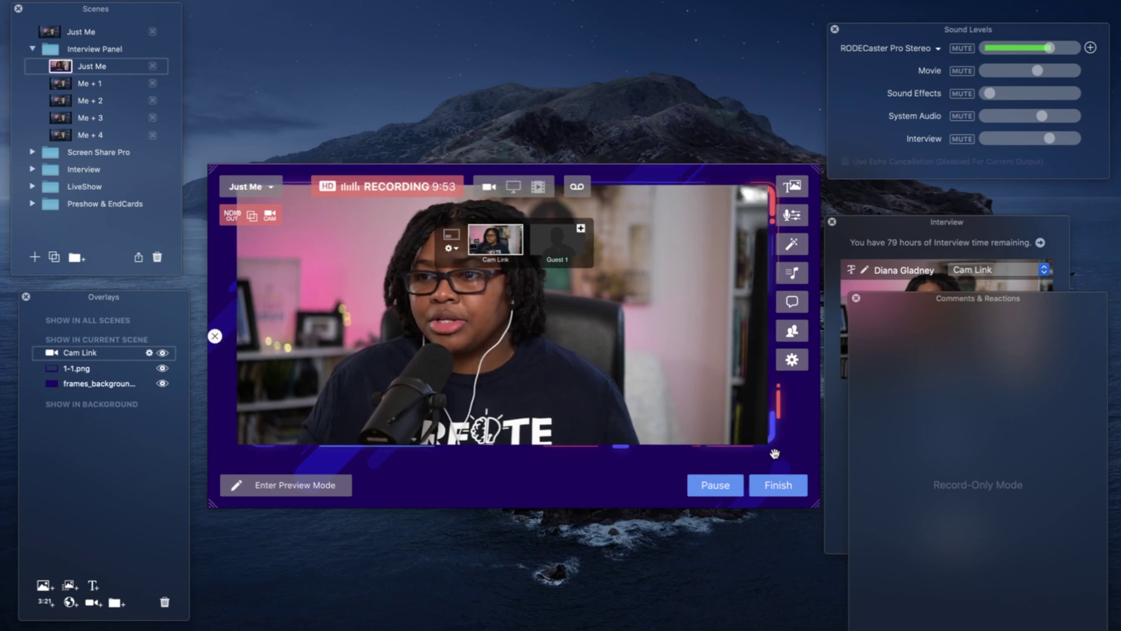
drag(762, 441, 780, 449)
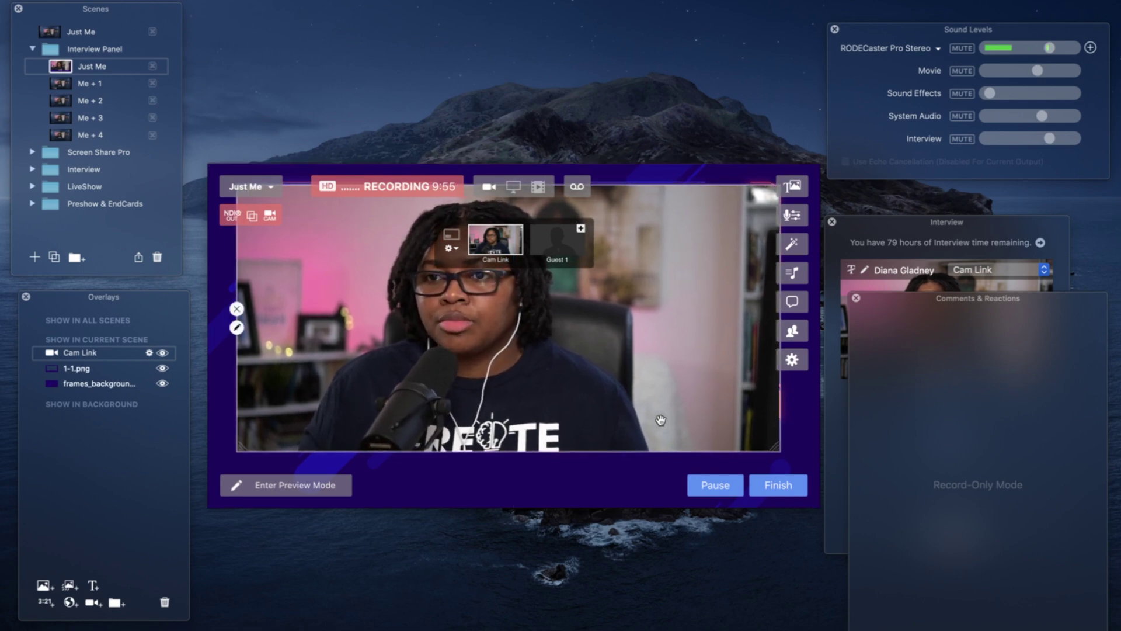
drag(658, 420, 662, 420)
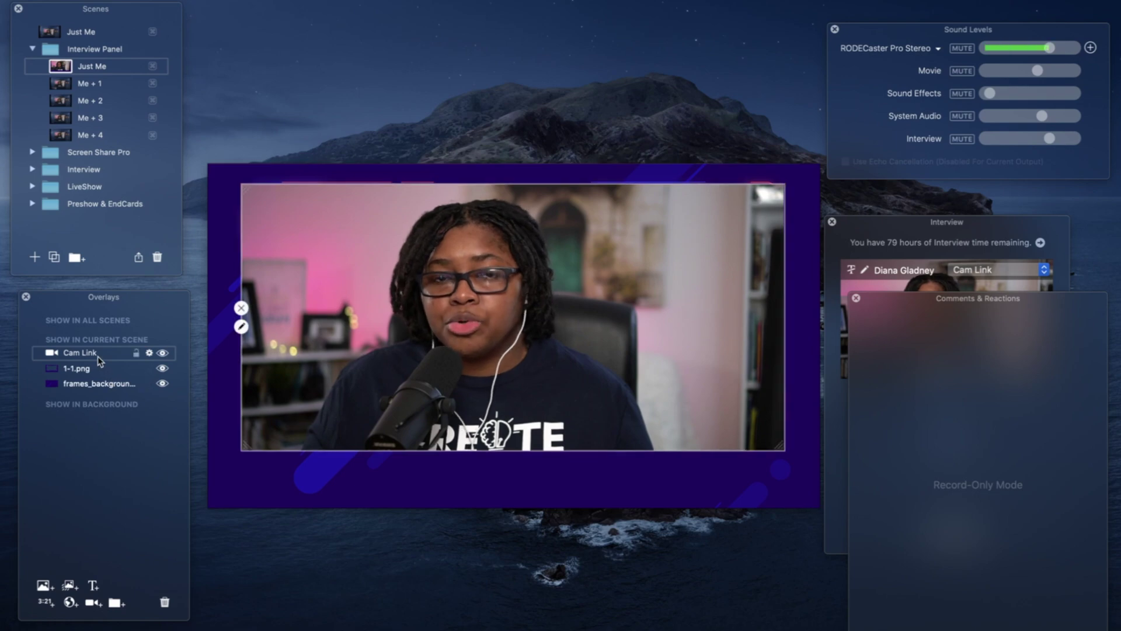
drag(97, 355, 100, 374)
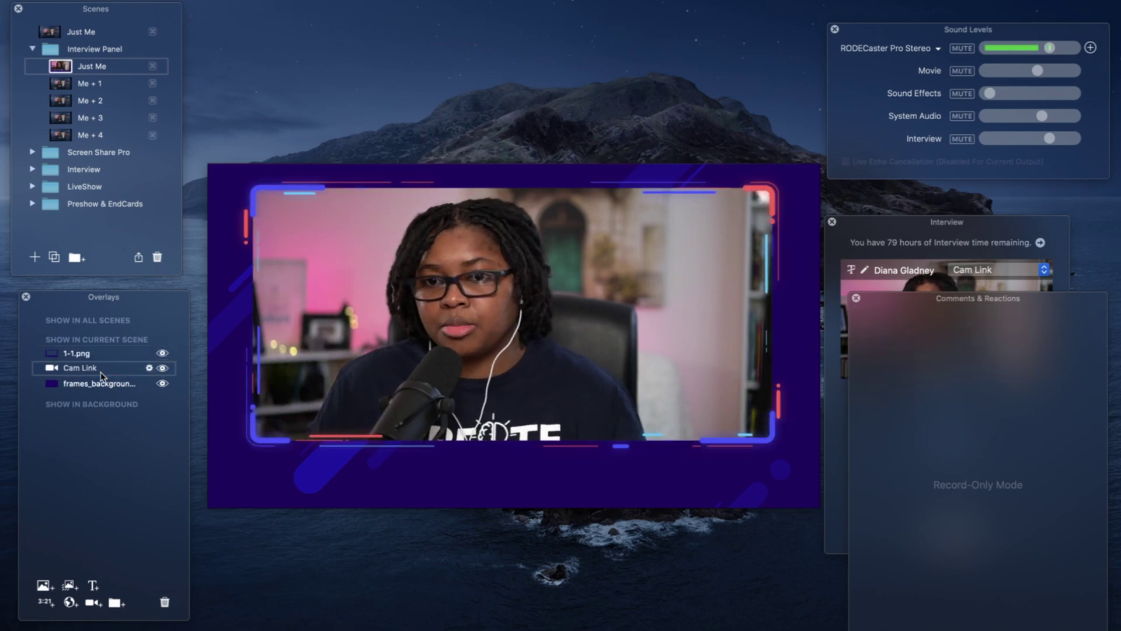
Toggle Cam Link and frames_background visibility to check the framed Just Me result
click(162, 367)
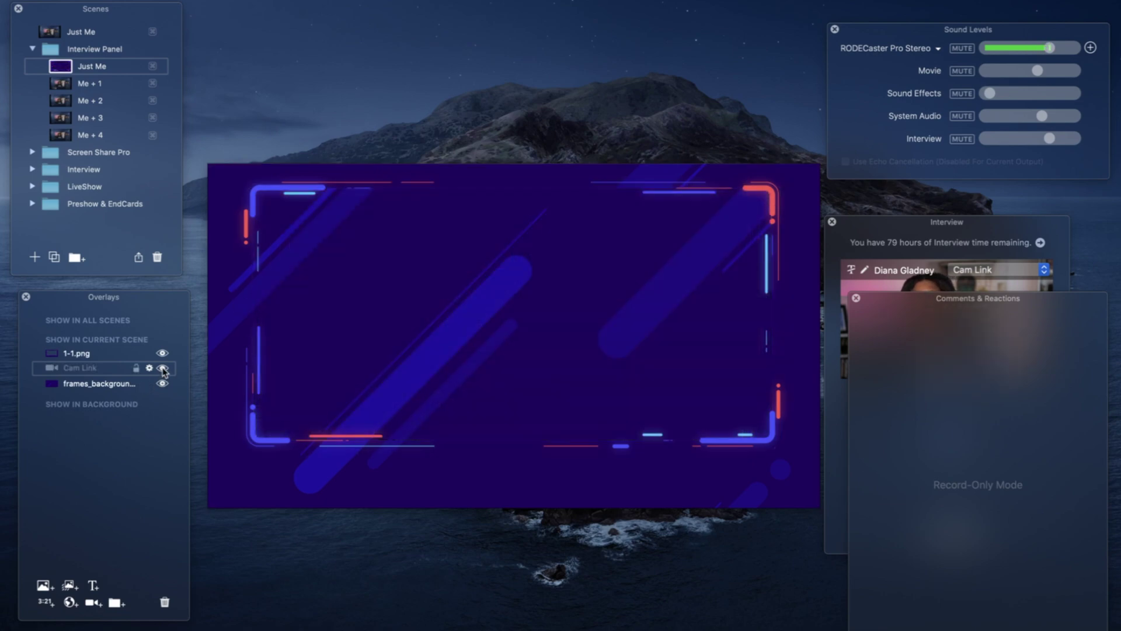
click(162, 367)
click(162, 368)
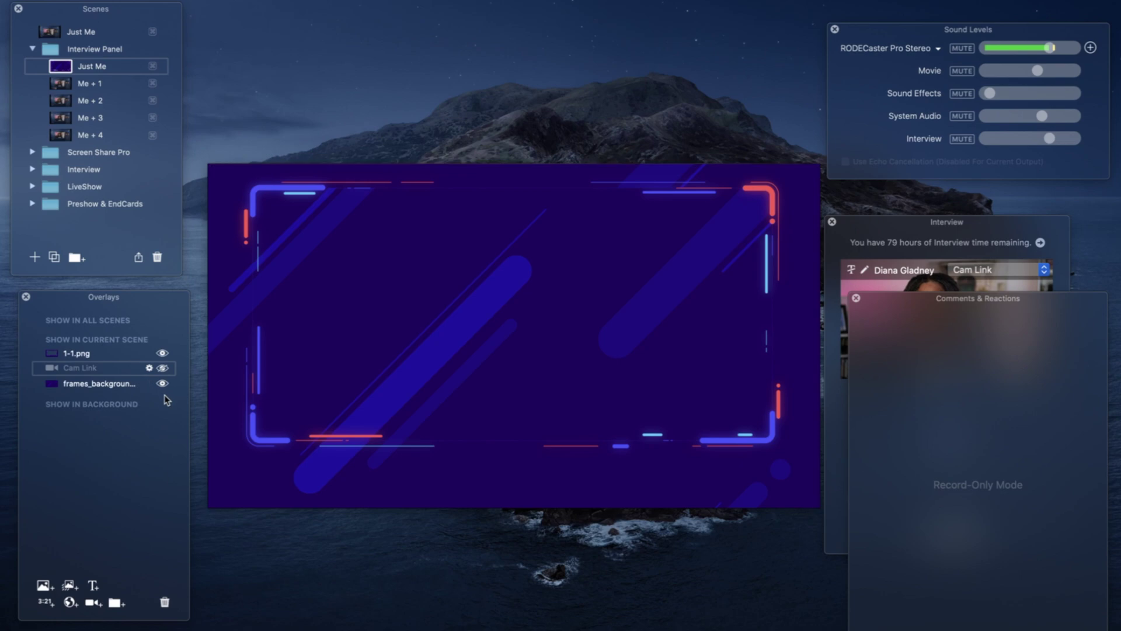
click(163, 368)
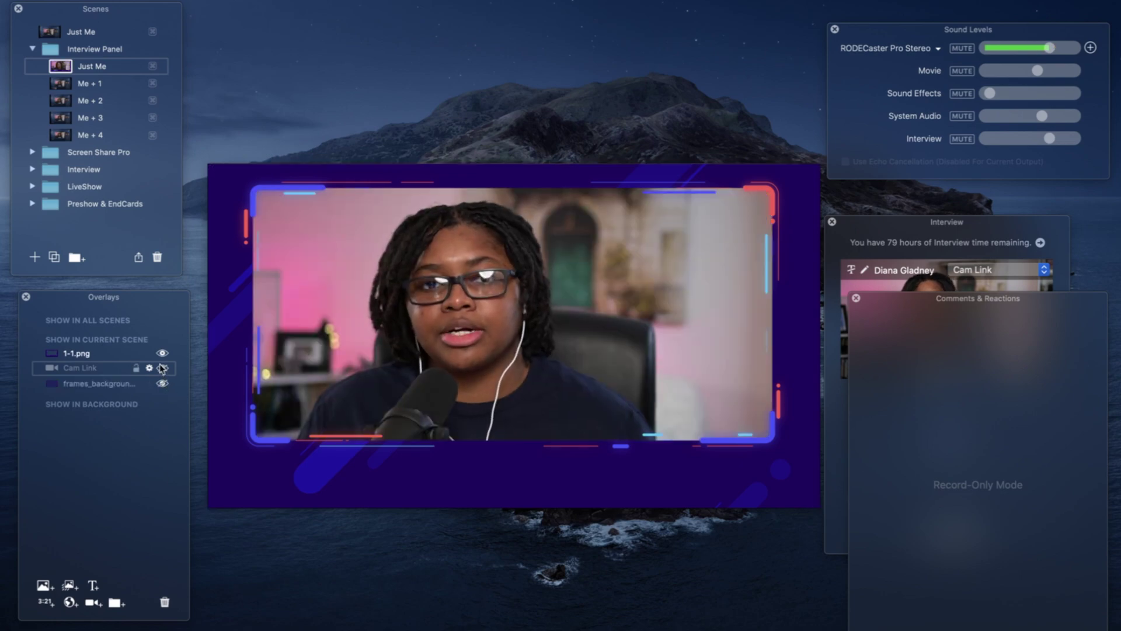
click(163, 367)
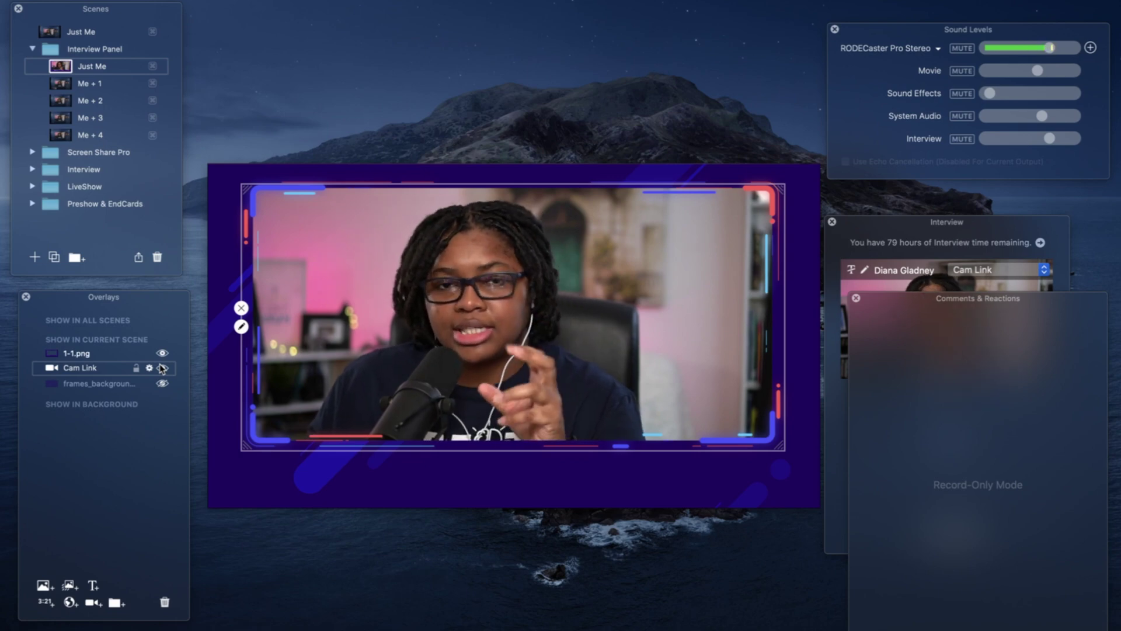
click(162, 368)
click(163, 368)
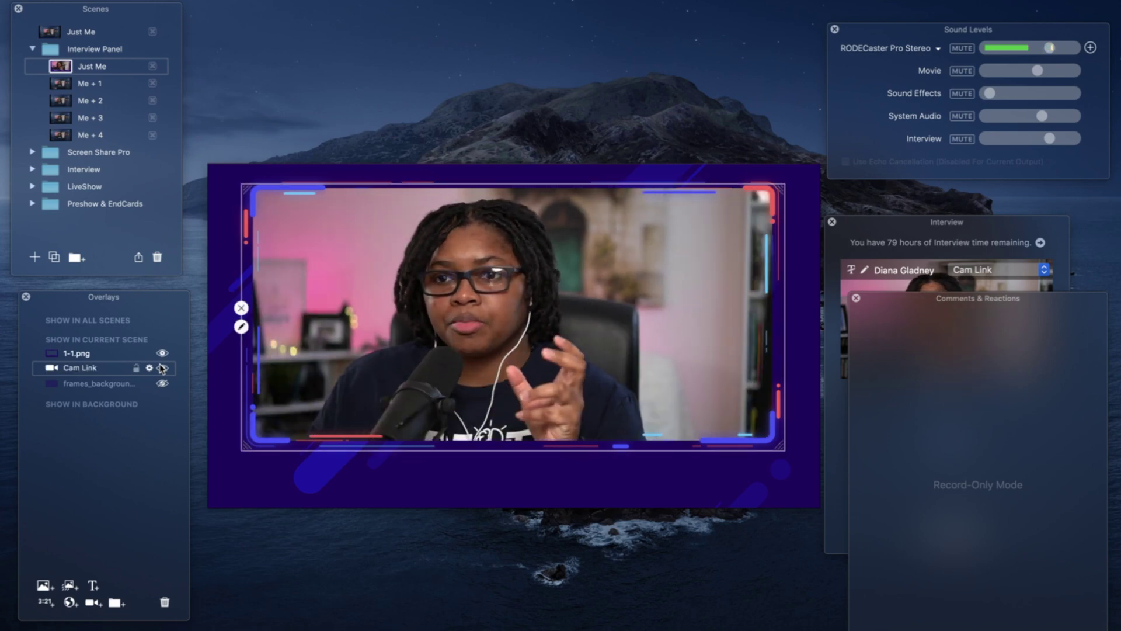
click(162, 368)
click(162, 368)
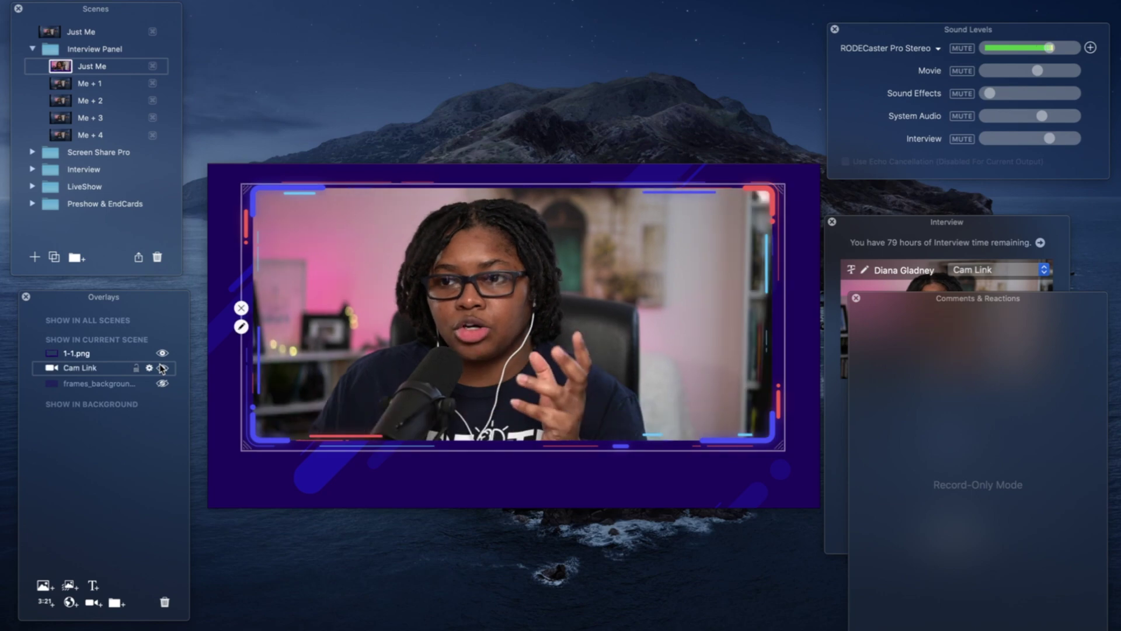
click(163, 368)
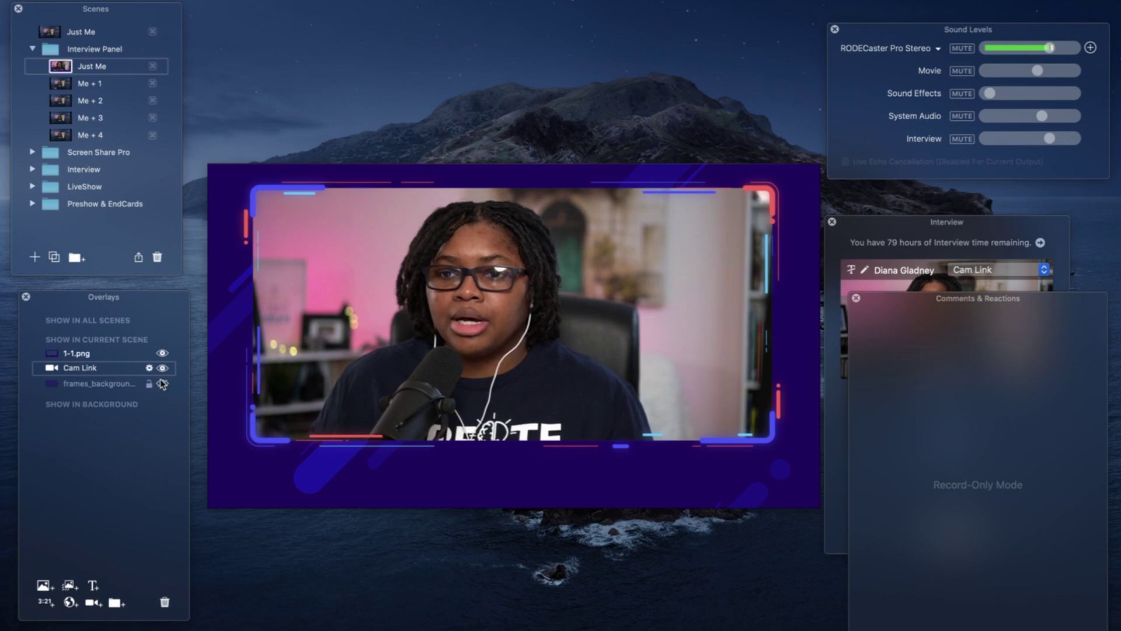
click(163, 384)
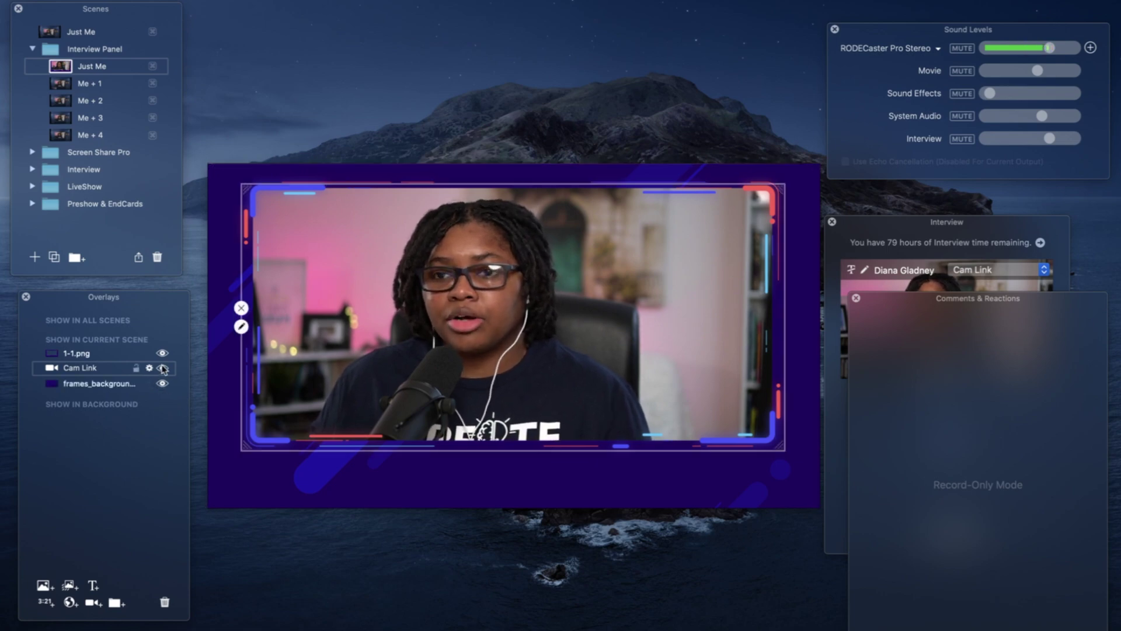
click(163, 368)
click(163, 368)
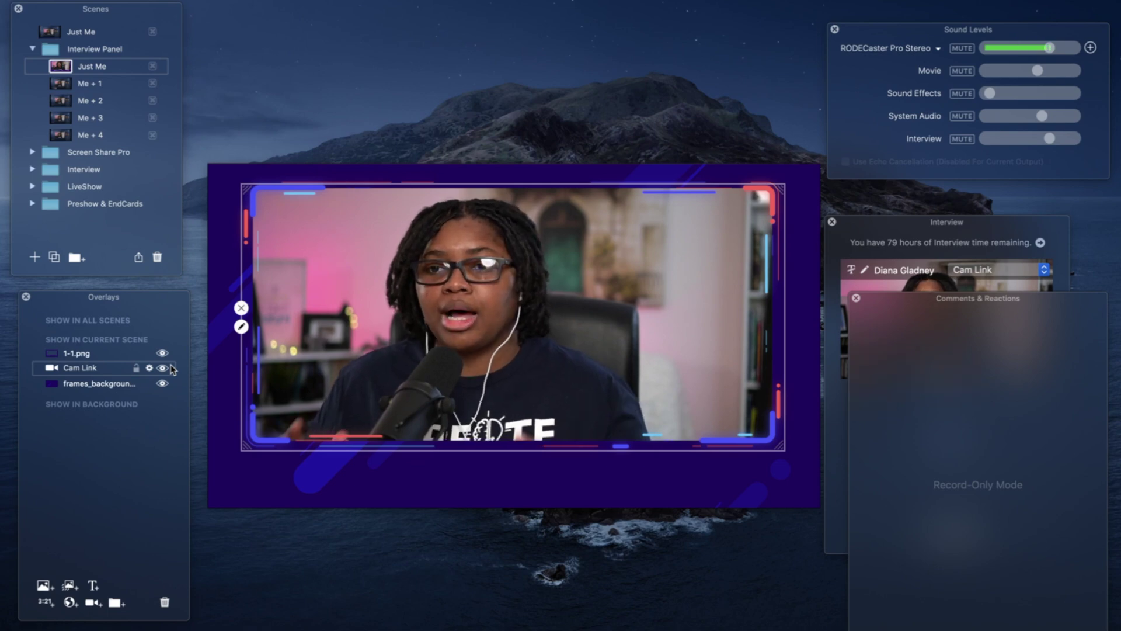
mouse_move(256, 367)
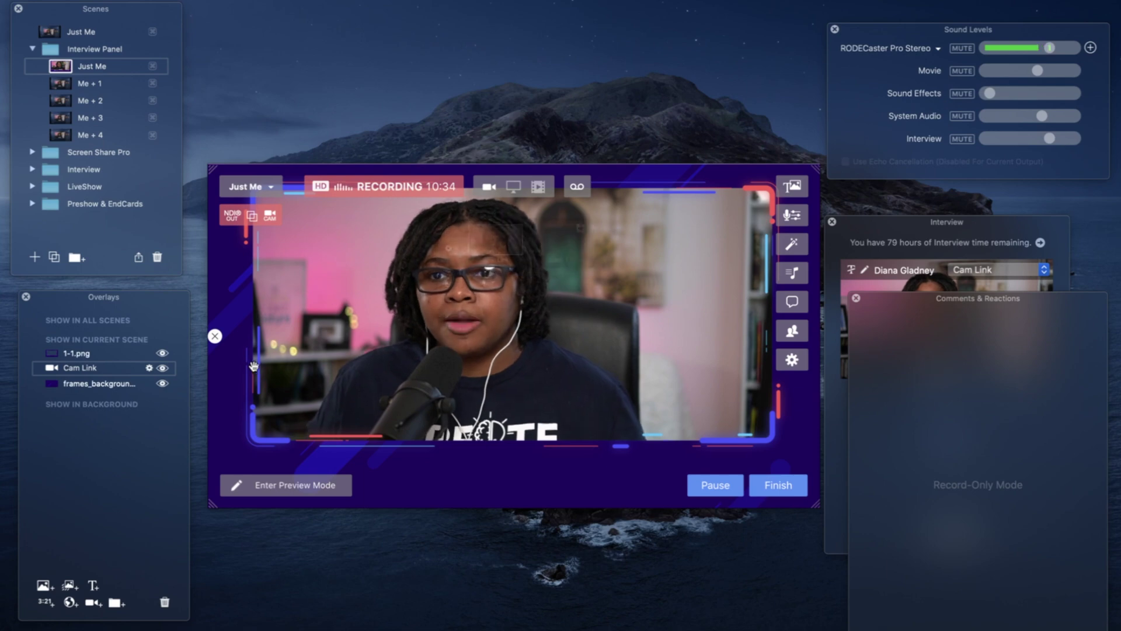
click(162, 368)
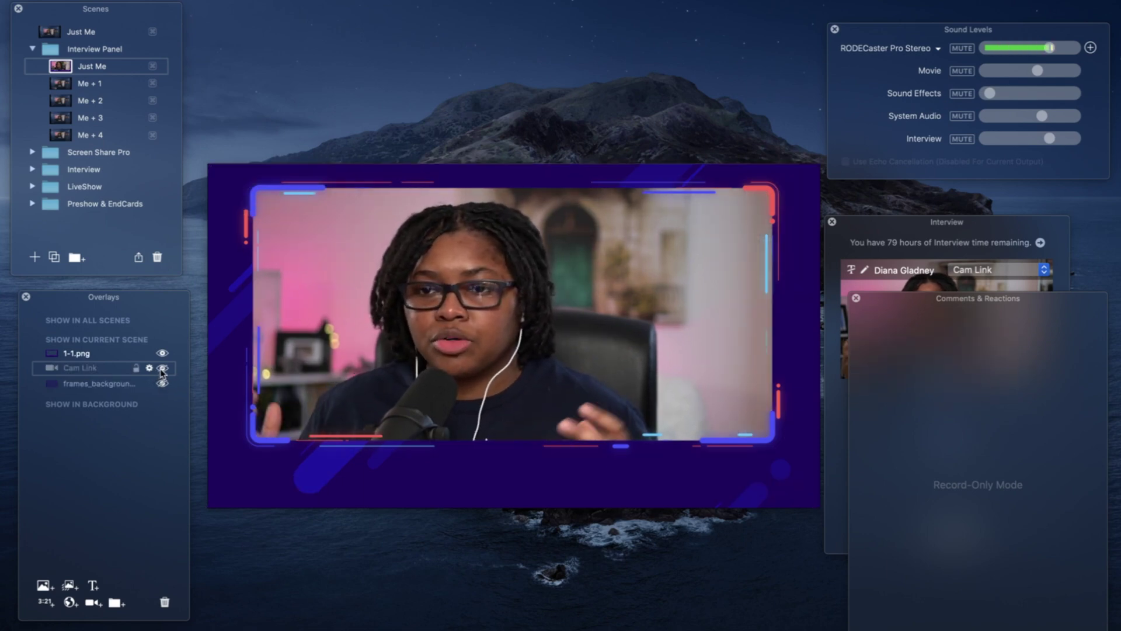
click(162, 368)
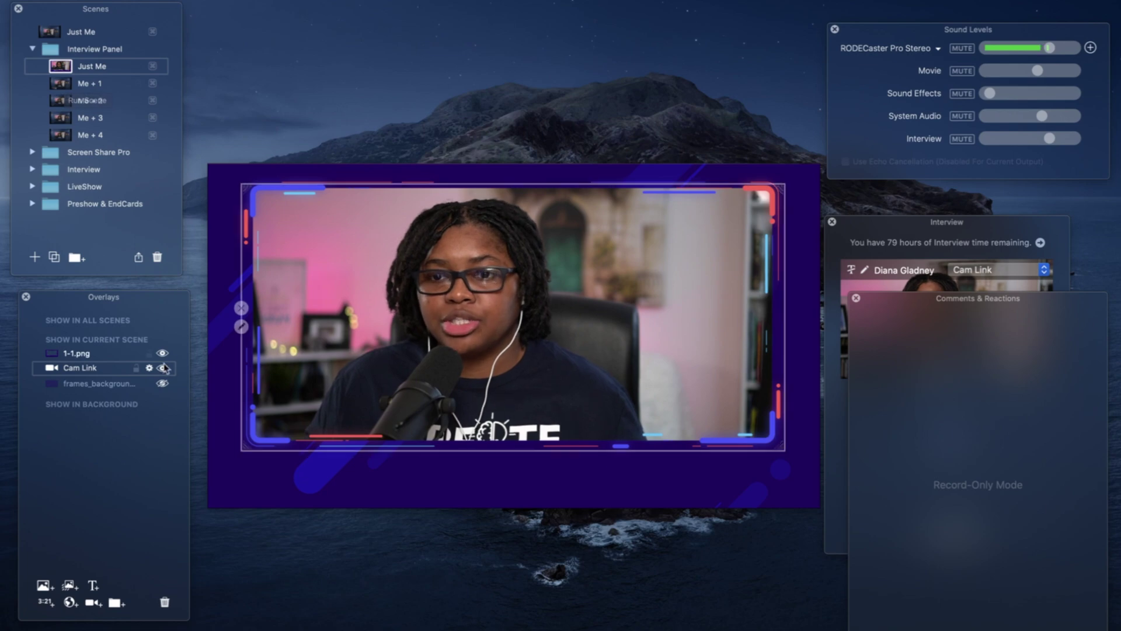
click(162, 383)
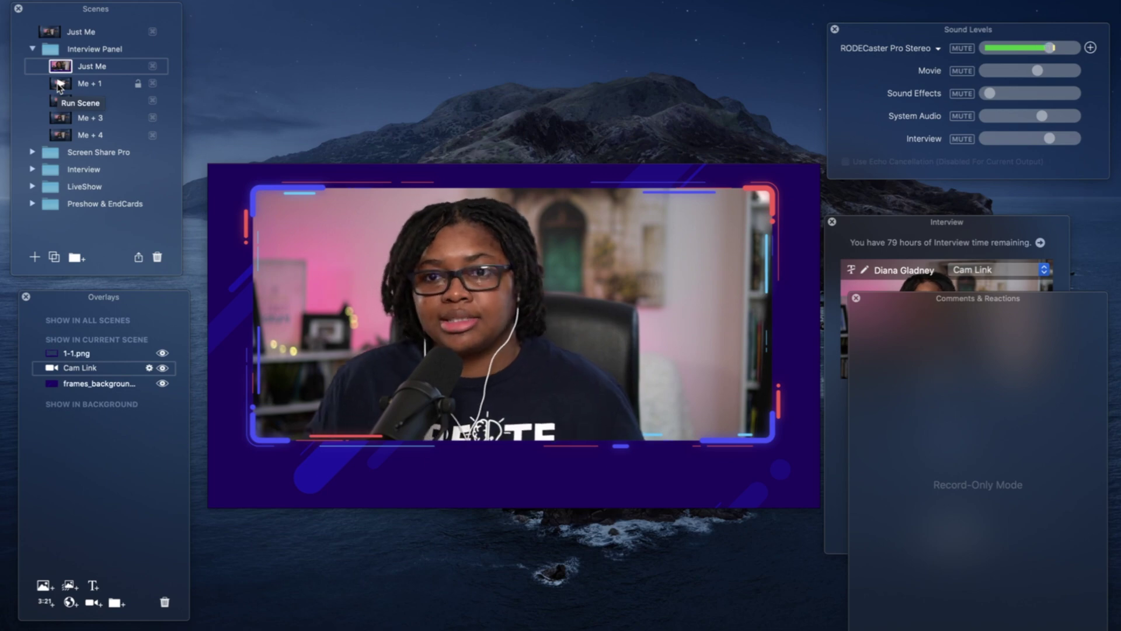
In the Me + 1 scene, add frames_background.png as an overlay and hide it
click(59, 84)
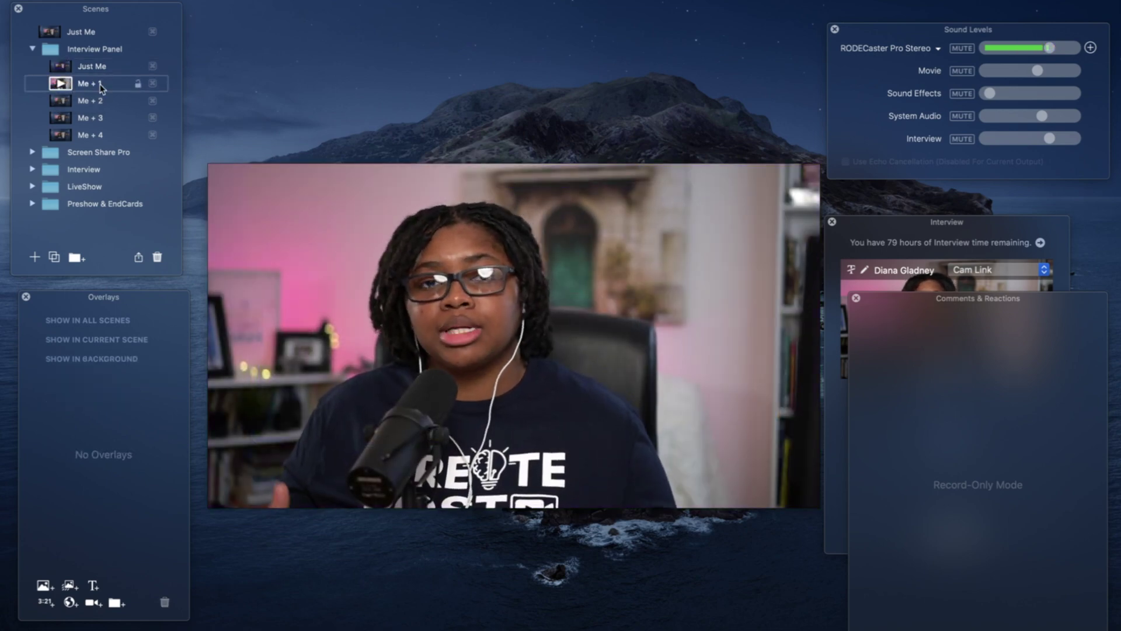
mouse_move(532, 380)
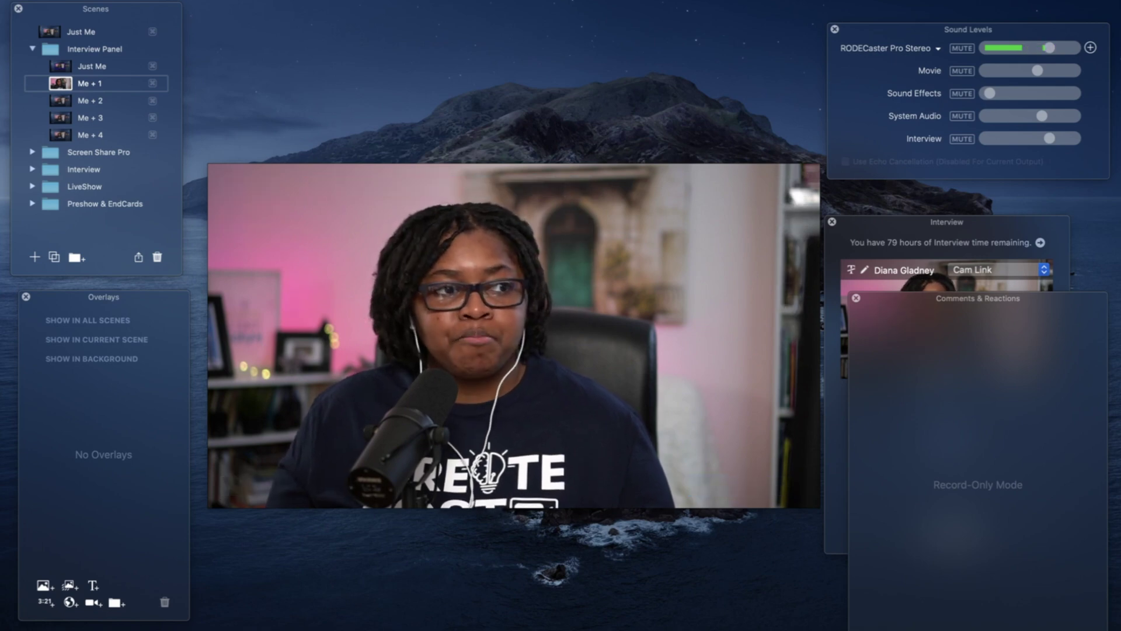
drag(5, 271, 89, 342)
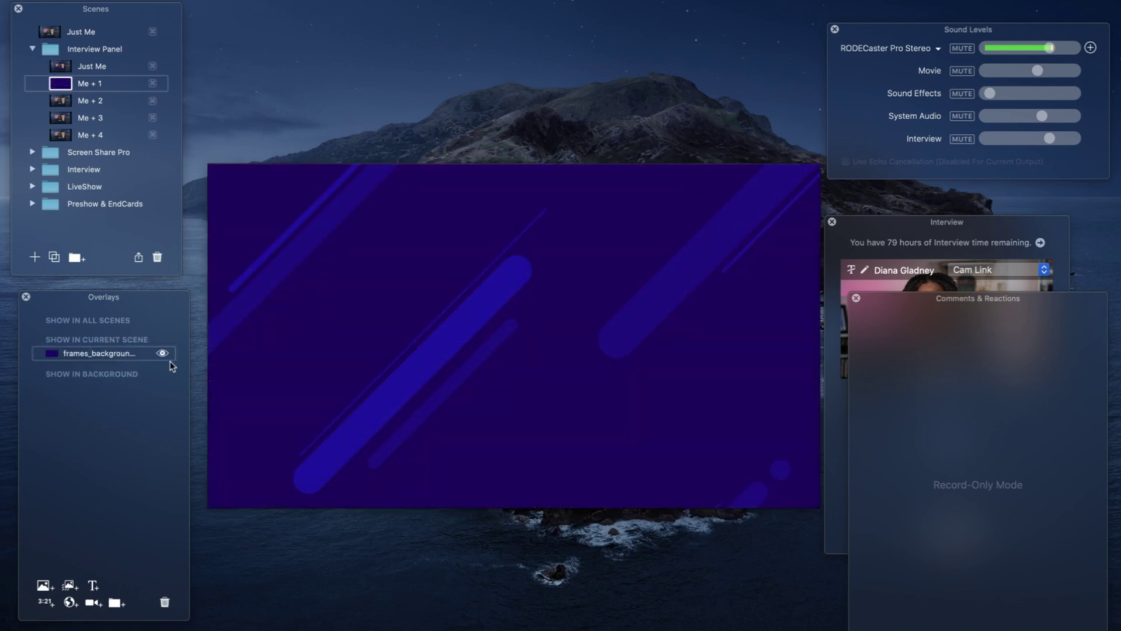
click(163, 354)
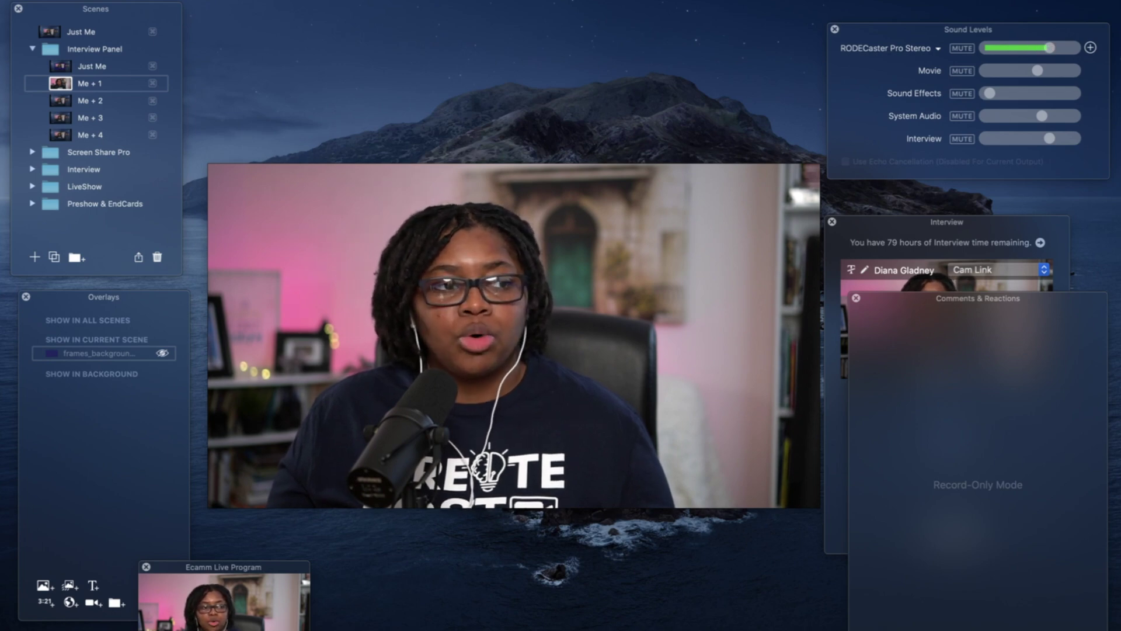
Add 2-2_v2.png as a second overlay, compare frames_background on and off, then hide both
drag(146, 281, 93, 339)
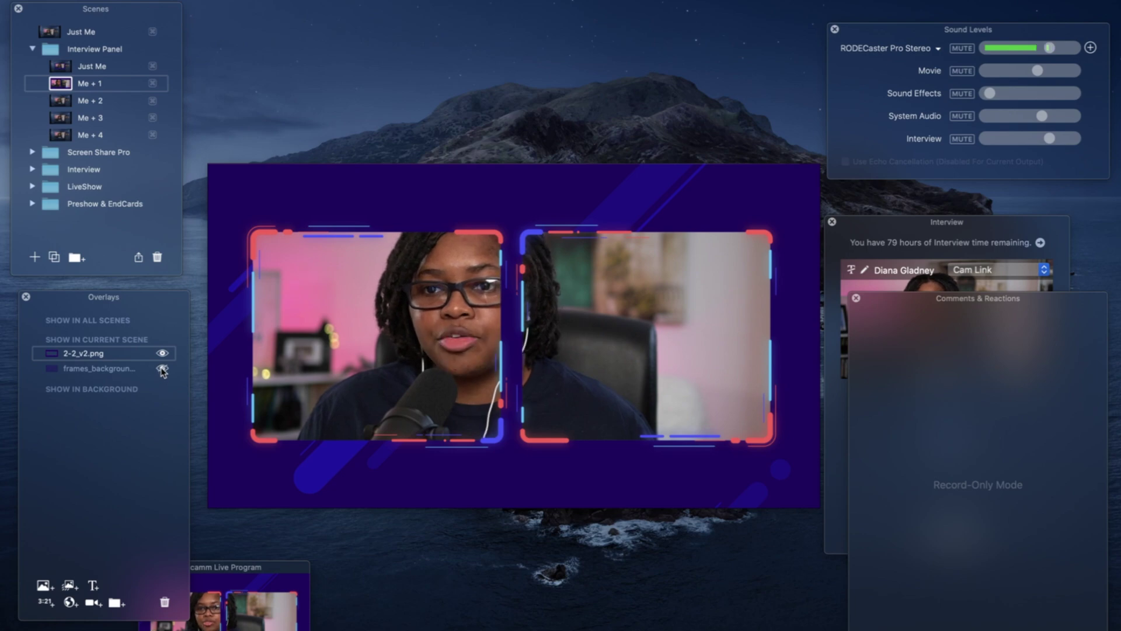
click(162, 369)
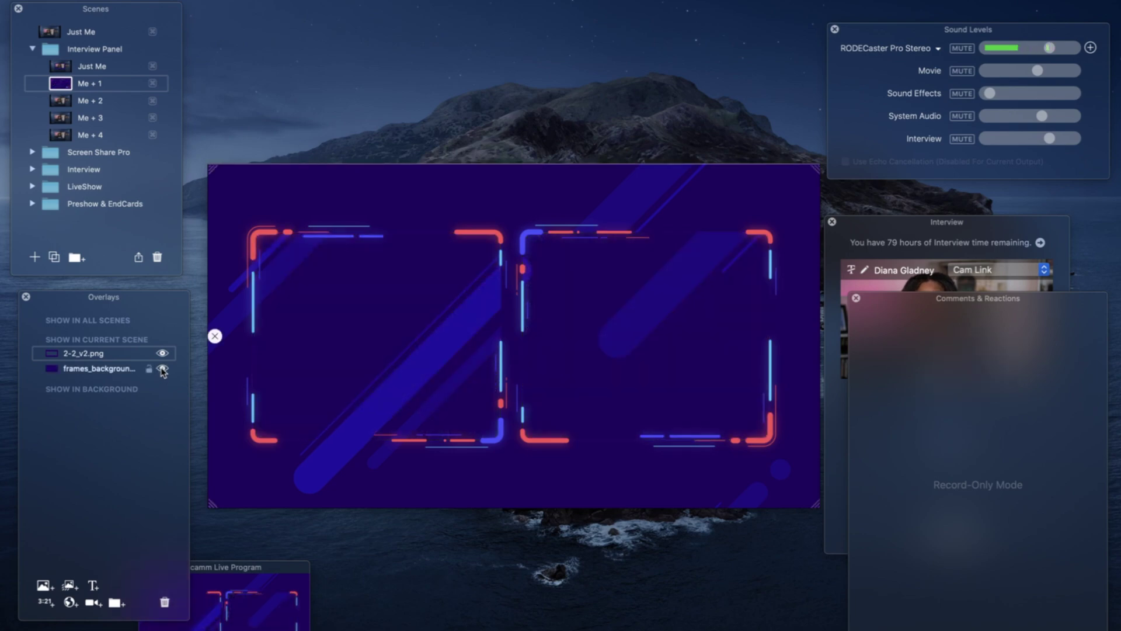
click(162, 369)
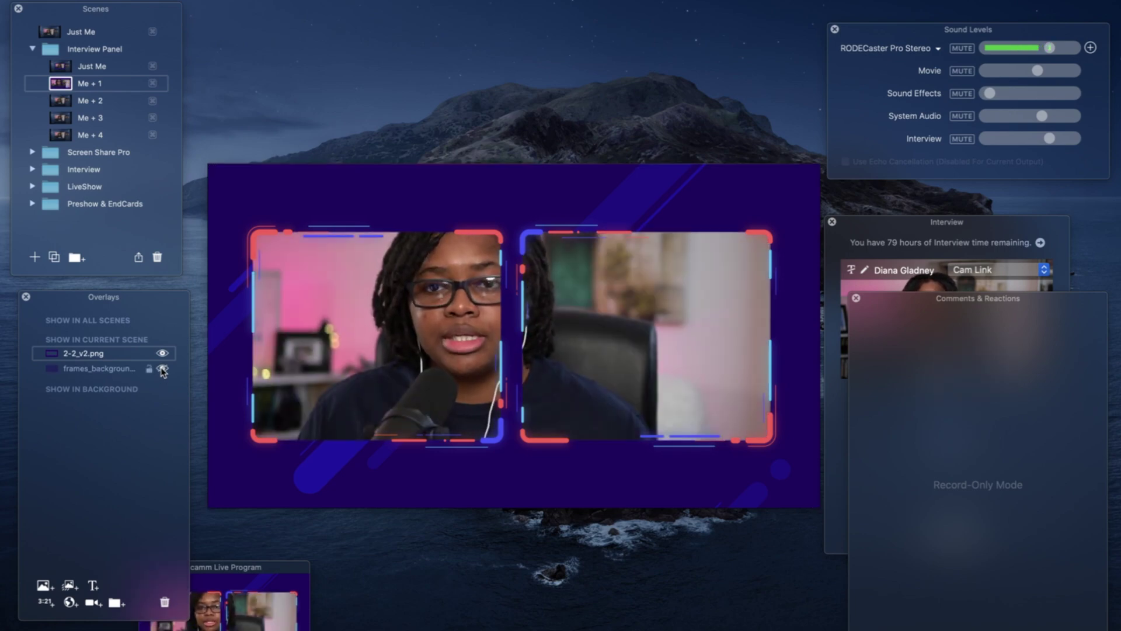
click(162, 369)
click(163, 369)
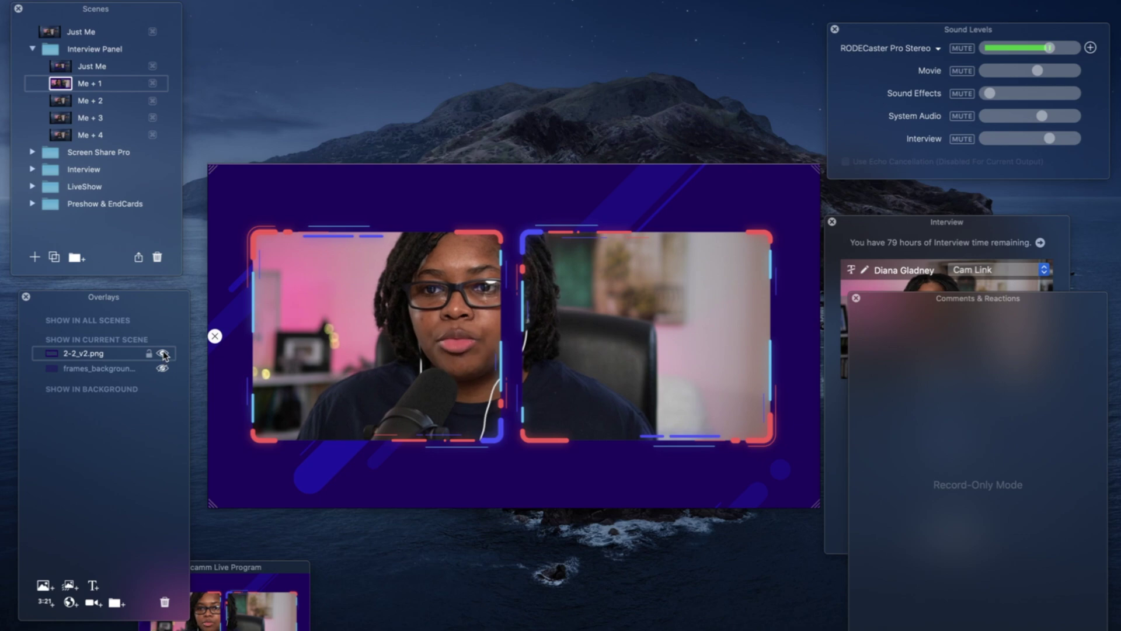
click(163, 354)
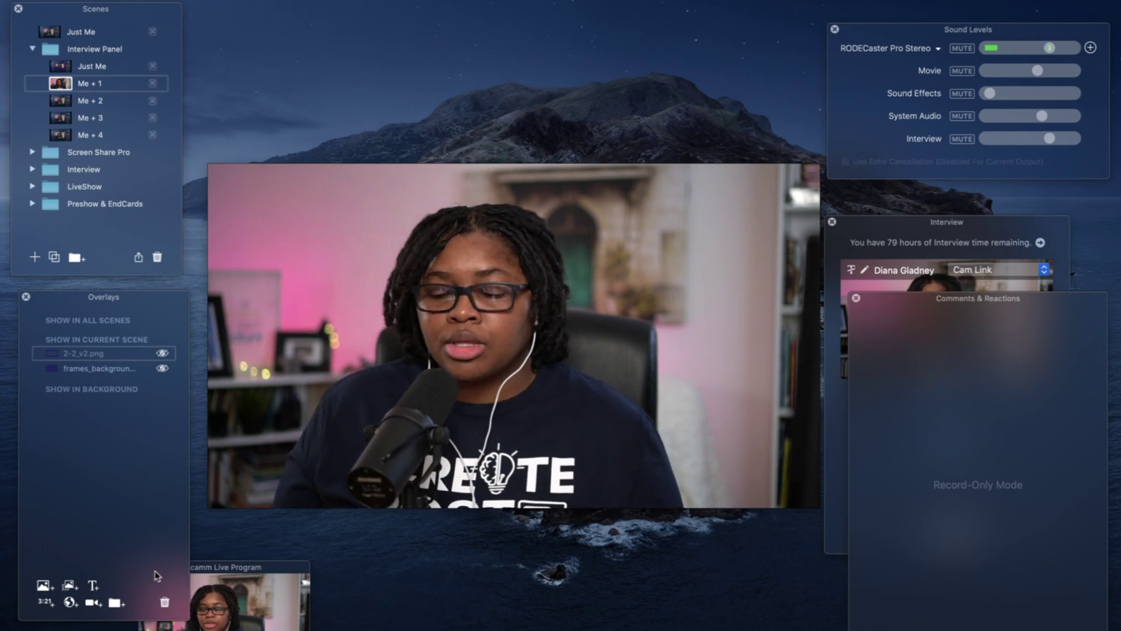
Add a Cam Link camera box with Custom aspect, enlarged and placed at the upper left
click(93, 603)
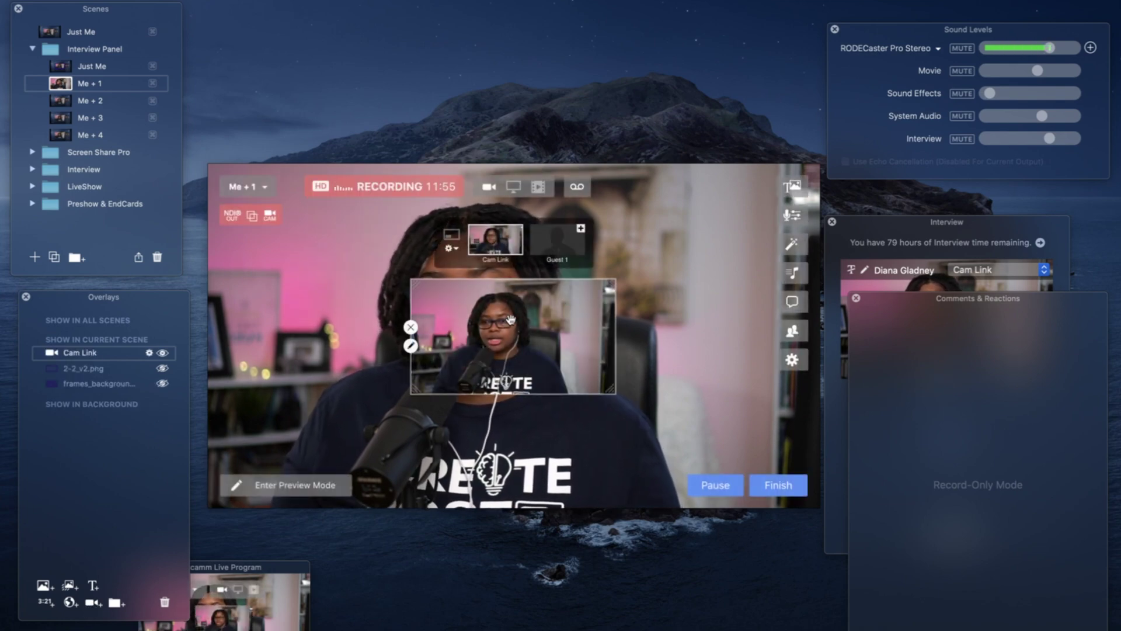
drag(412, 368, 260, 328)
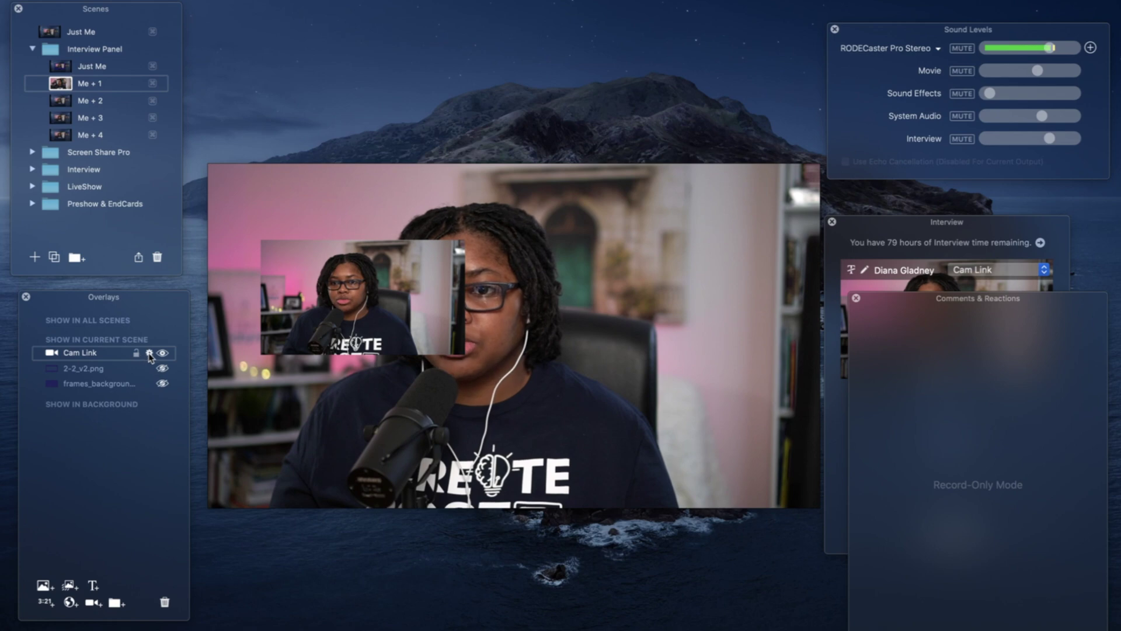
click(149, 353)
click(244, 362)
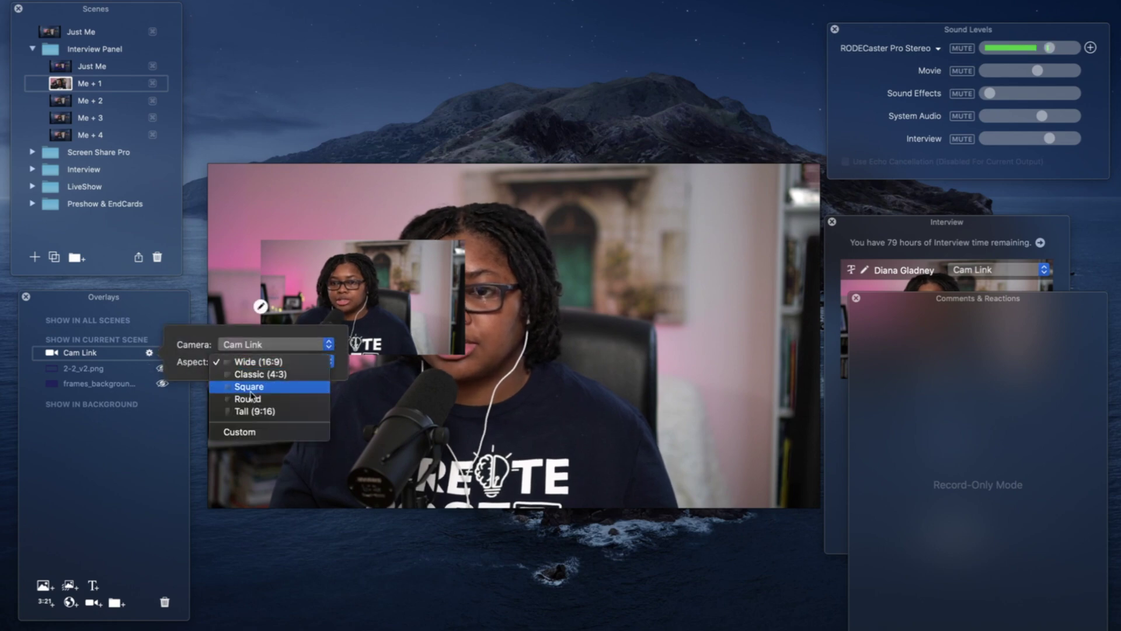
click(260, 432)
drag(456, 351, 619, 467)
drag(449, 400, 418, 384)
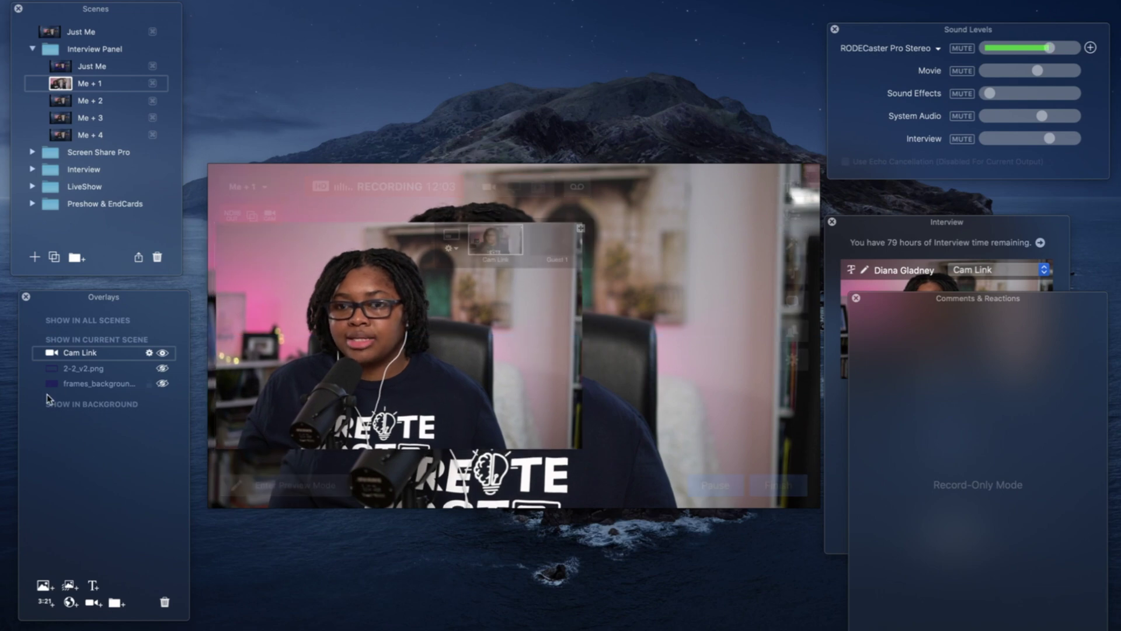
click(89, 603)
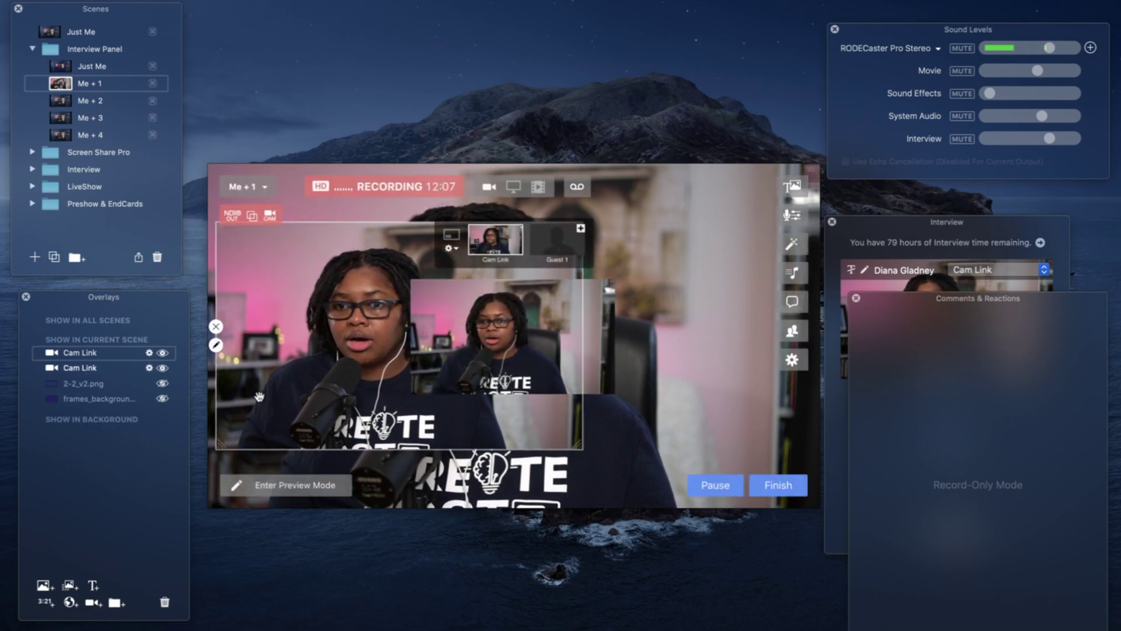
Move the second Cam Link box right, set its aspect to Custom, then stretch it taller and raise it
drag(485, 339, 601, 299)
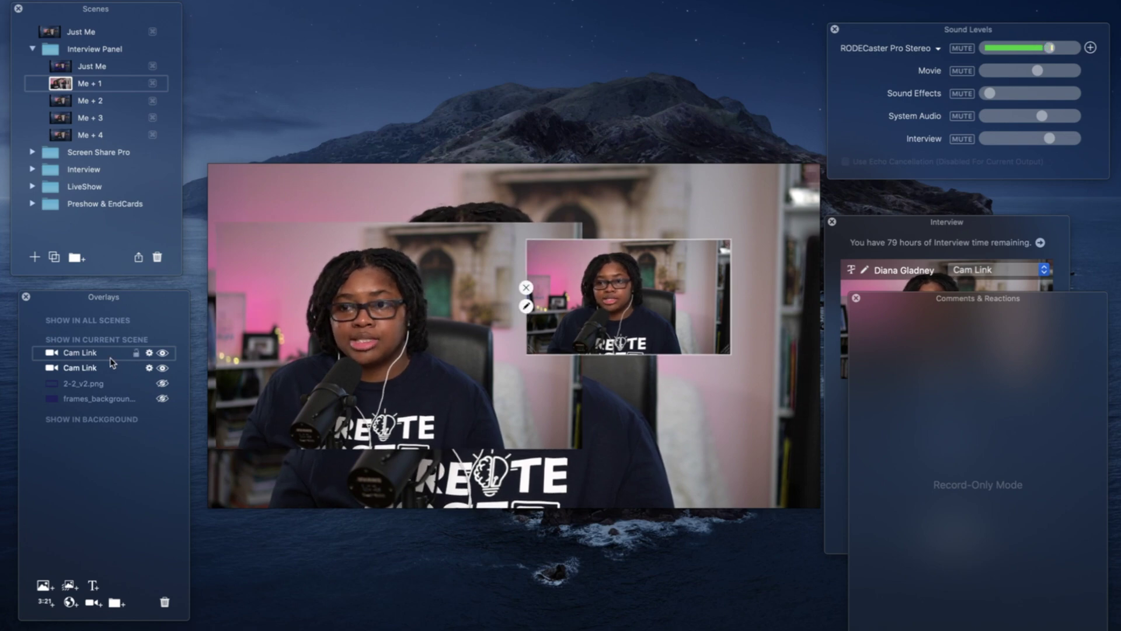
drag(693, 343, 819, 391)
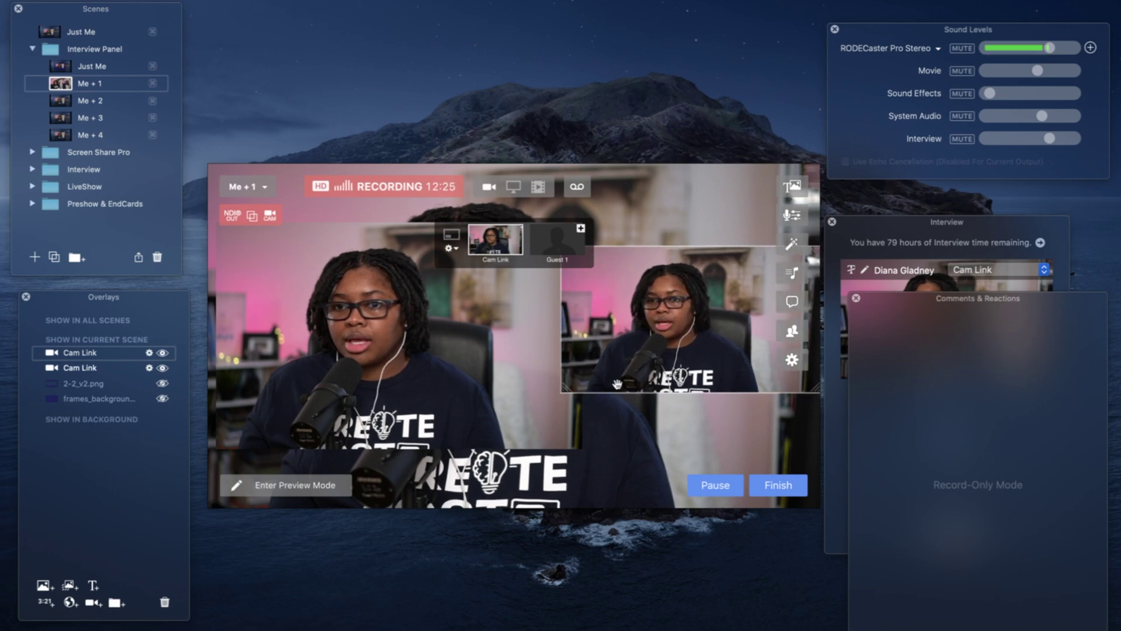
click(149, 353)
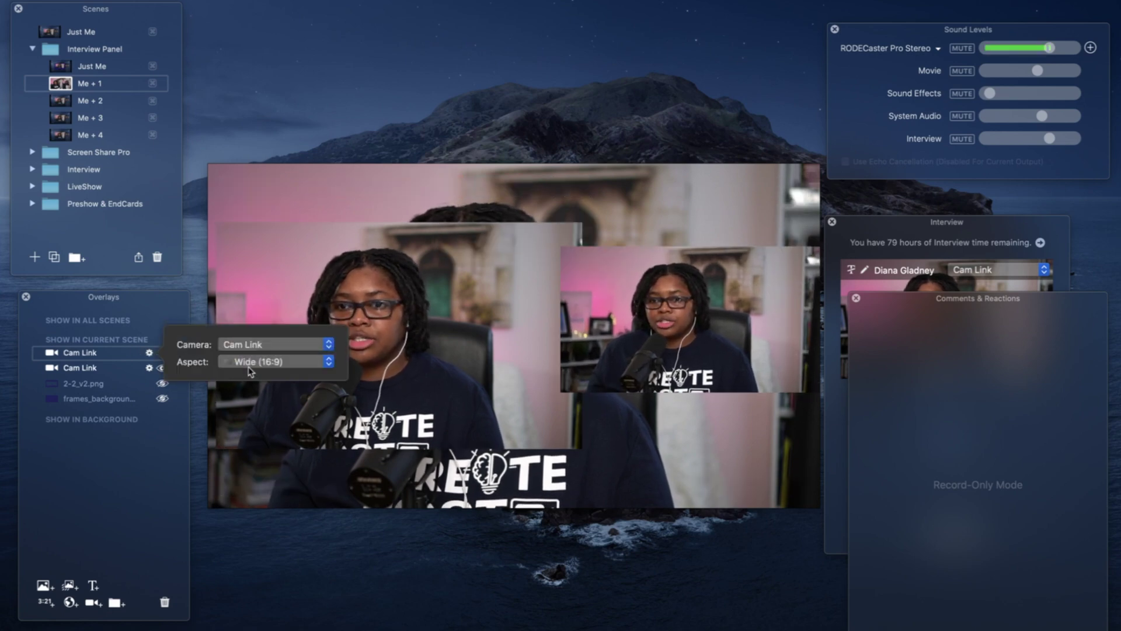
click(253, 362)
click(275, 431)
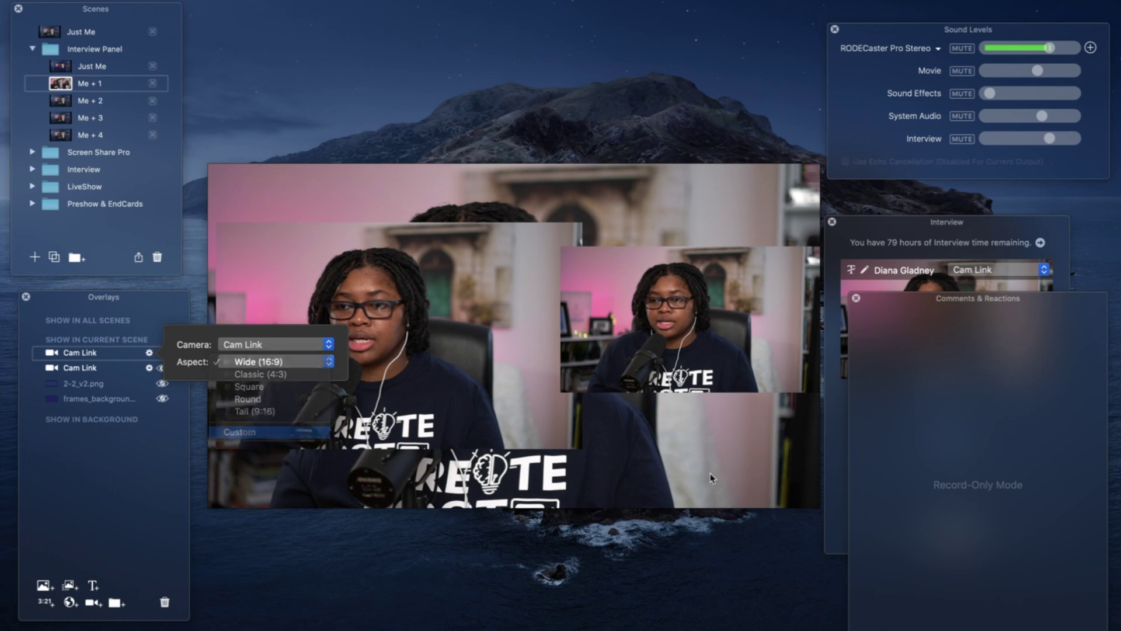
drag(816, 390, 817, 508)
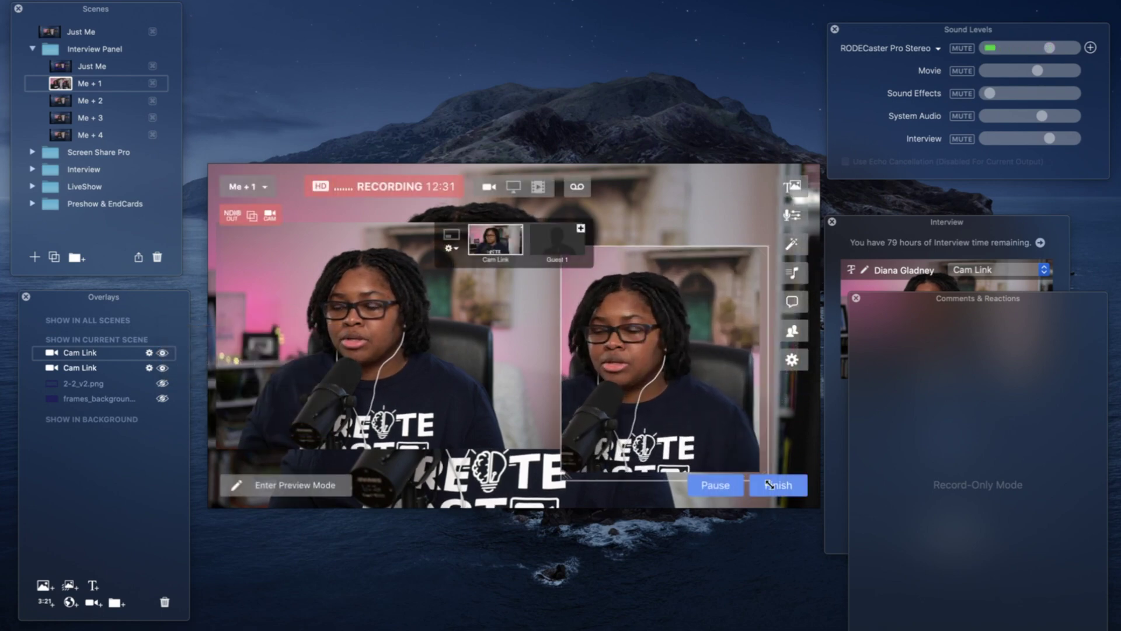
drag(703, 393, 702, 369)
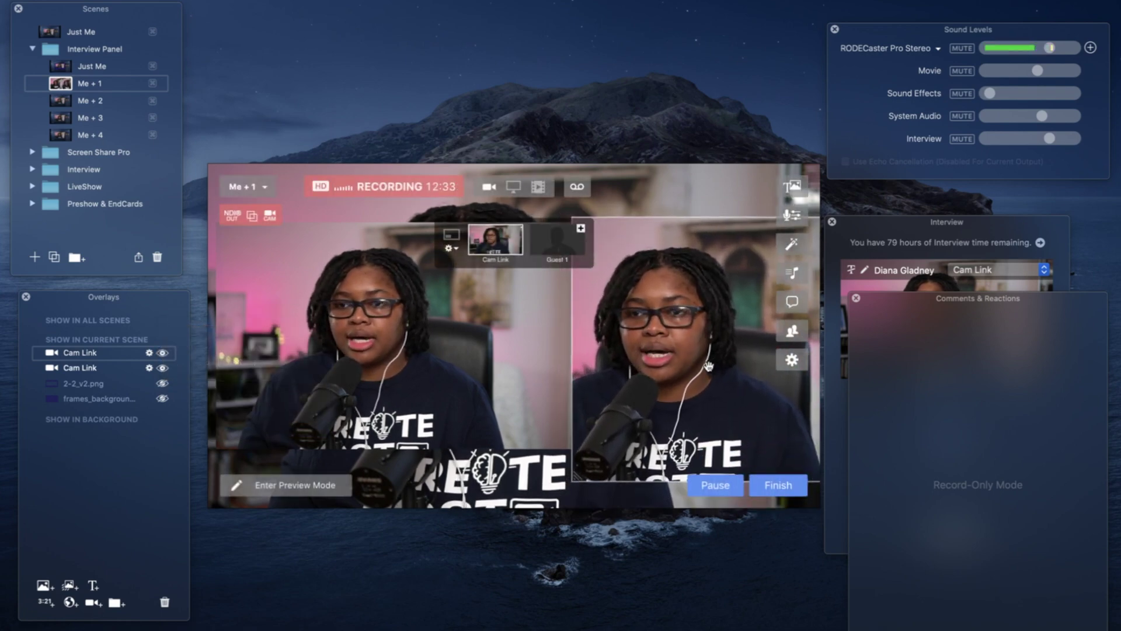
Show 2-2_v2.png and frames_background again, shifting the left camera box up and left
click(162, 384)
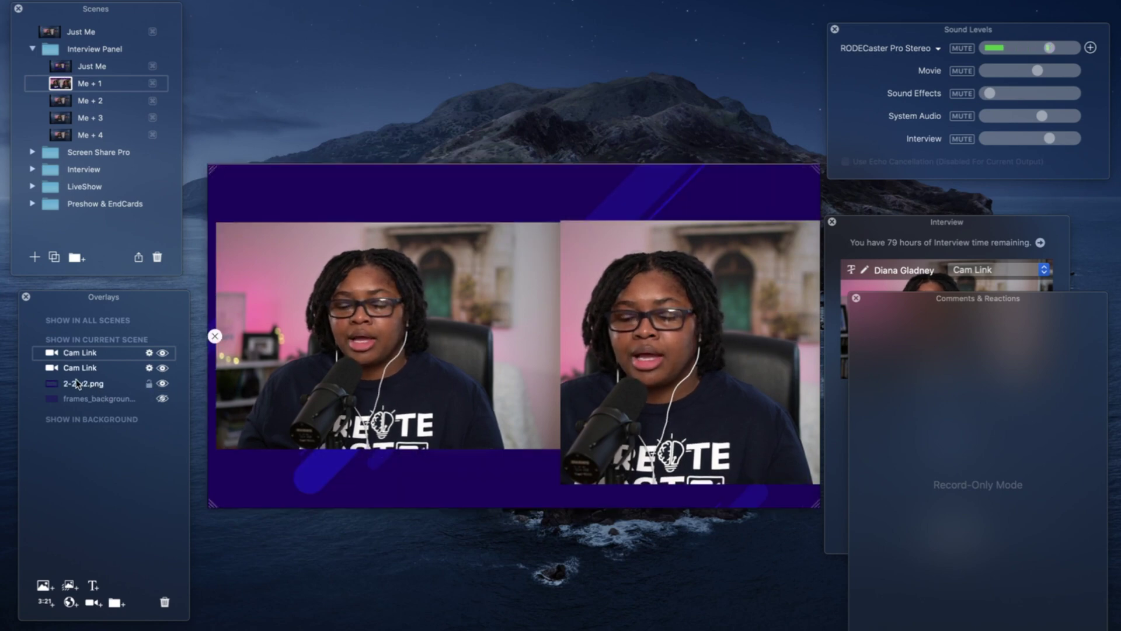
mouse_move(579, 442)
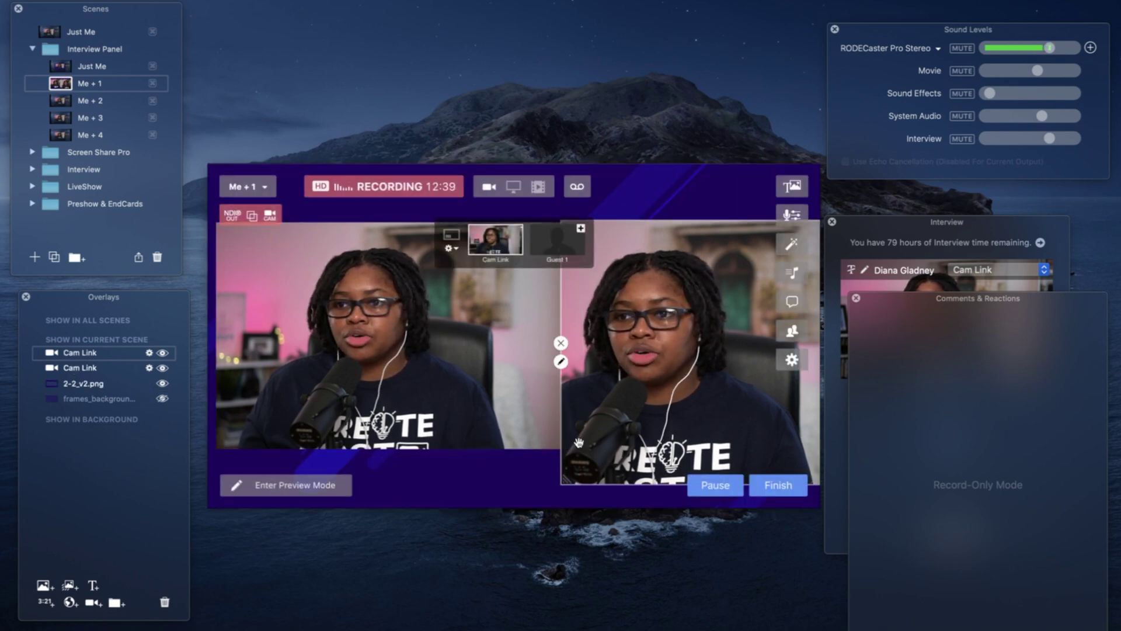
drag(579, 442, 693, 432)
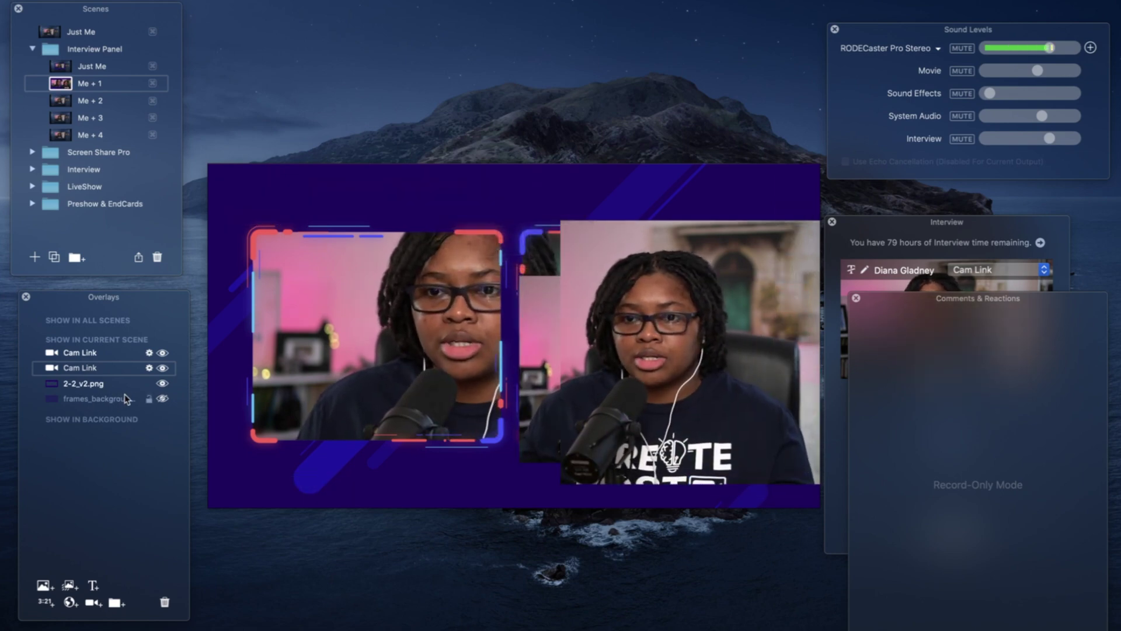
click(163, 398)
Resize and reposition the left Cam Link box to fill the left frame
click(338, 399)
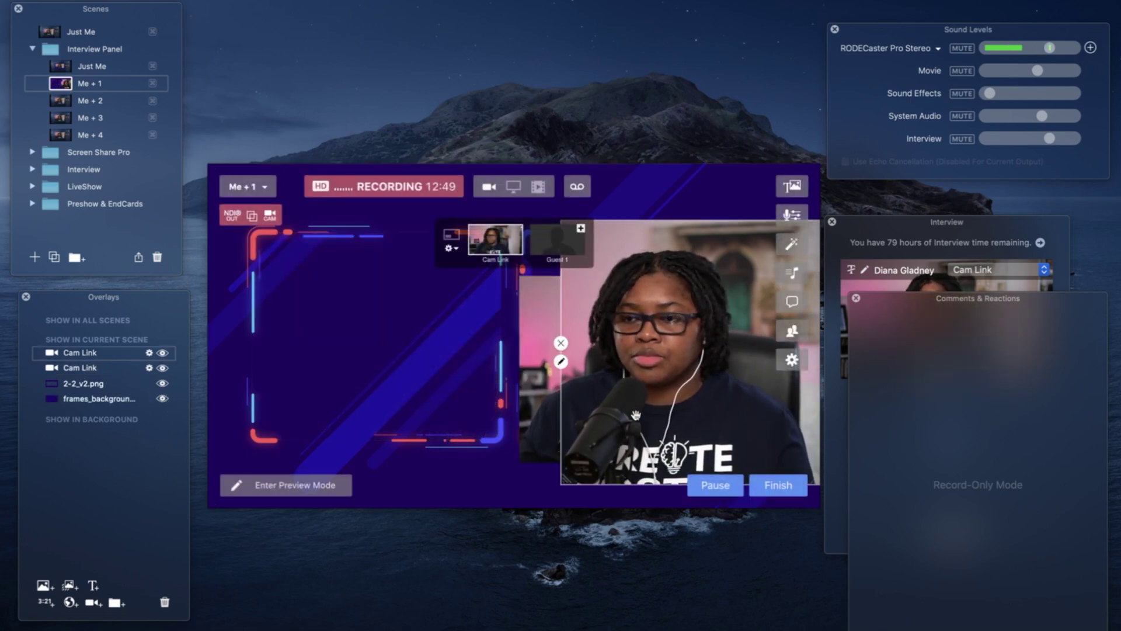
drag(521, 465, 519, 402)
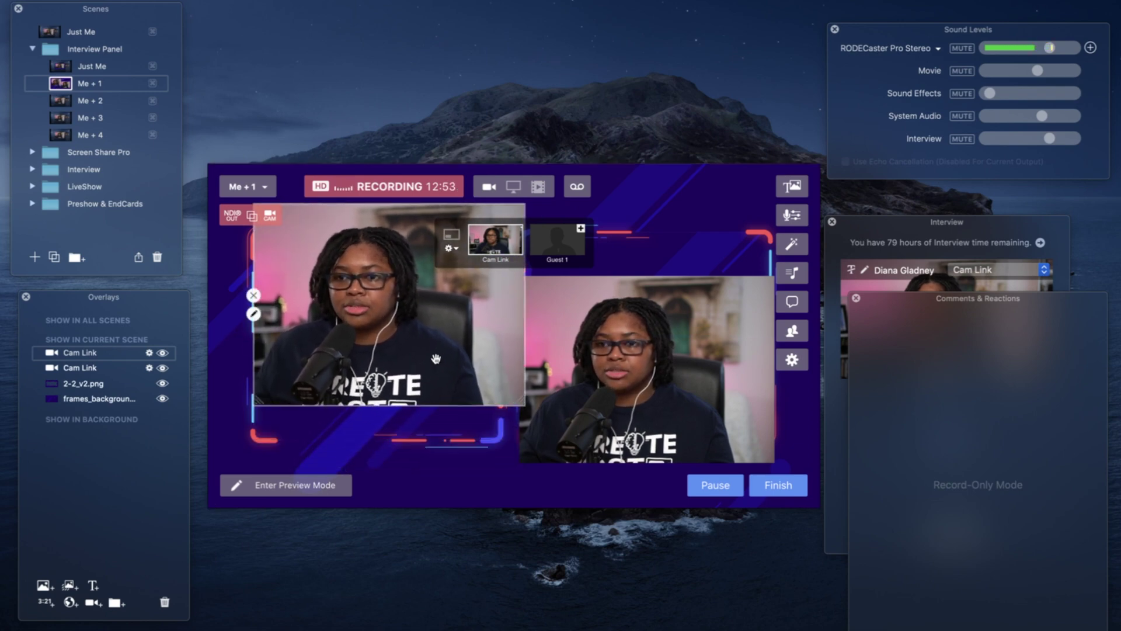
drag(435, 358, 423, 380)
drag(499, 414, 503, 453)
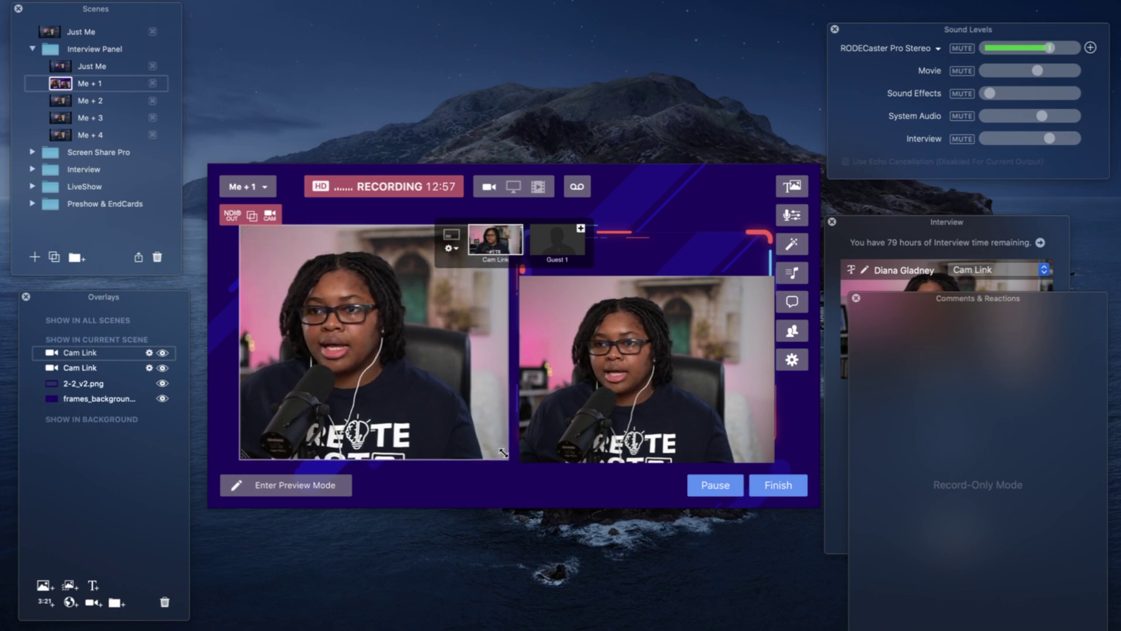
Move and enlarge the right Cam Link box to fill the right frame
drag(666, 414, 665, 375)
drag(760, 413, 781, 451)
drag(725, 415, 725, 423)
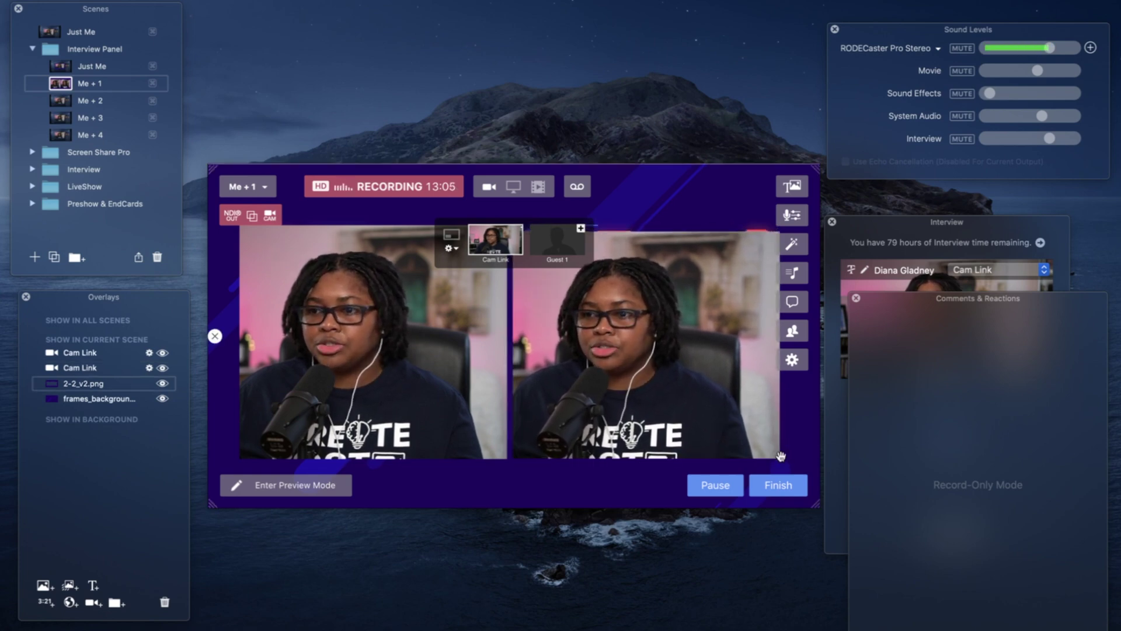
drag(784, 457, 732, 431)
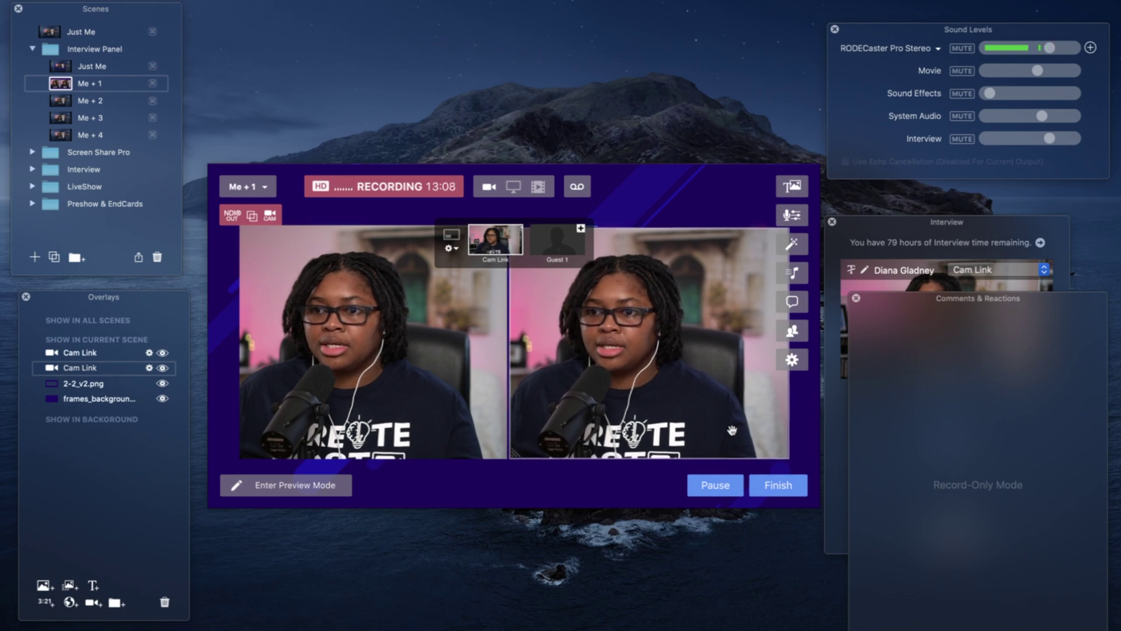
Check the second box's camera source, then bring up the Interview guest panel
click(151, 368)
click(242, 360)
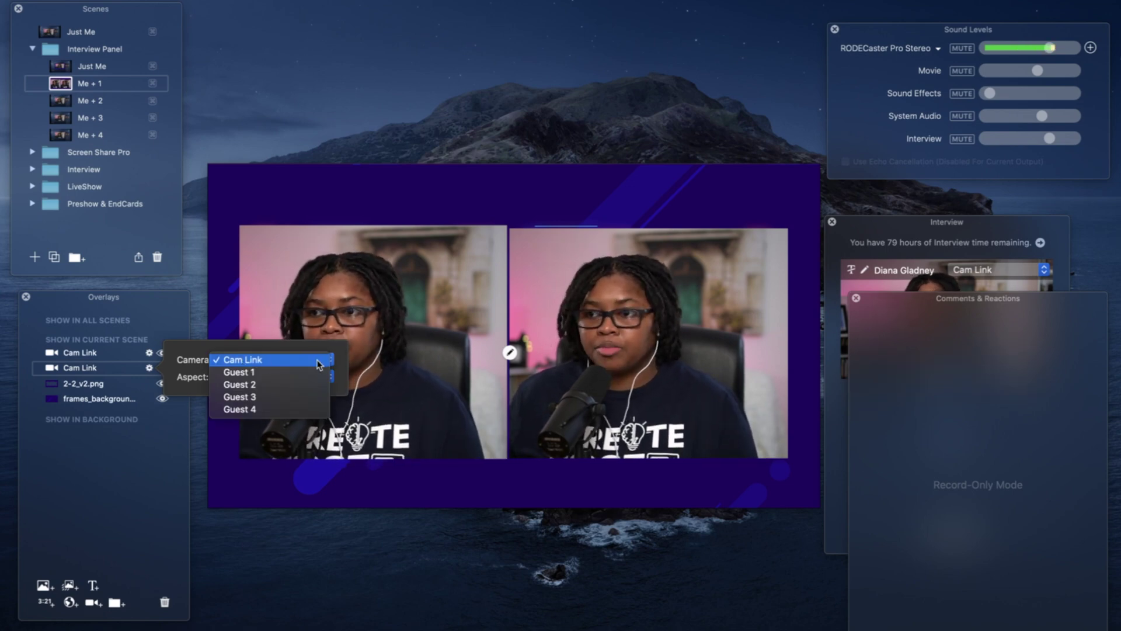
click(241, 360)
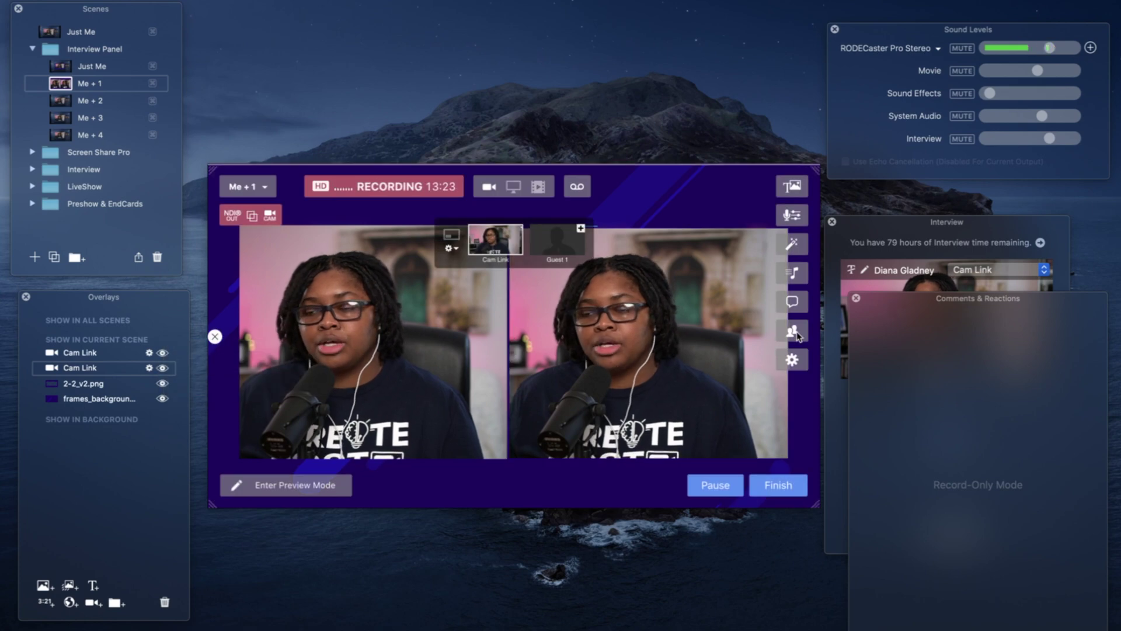
click(796, 333)
click(794, 332)
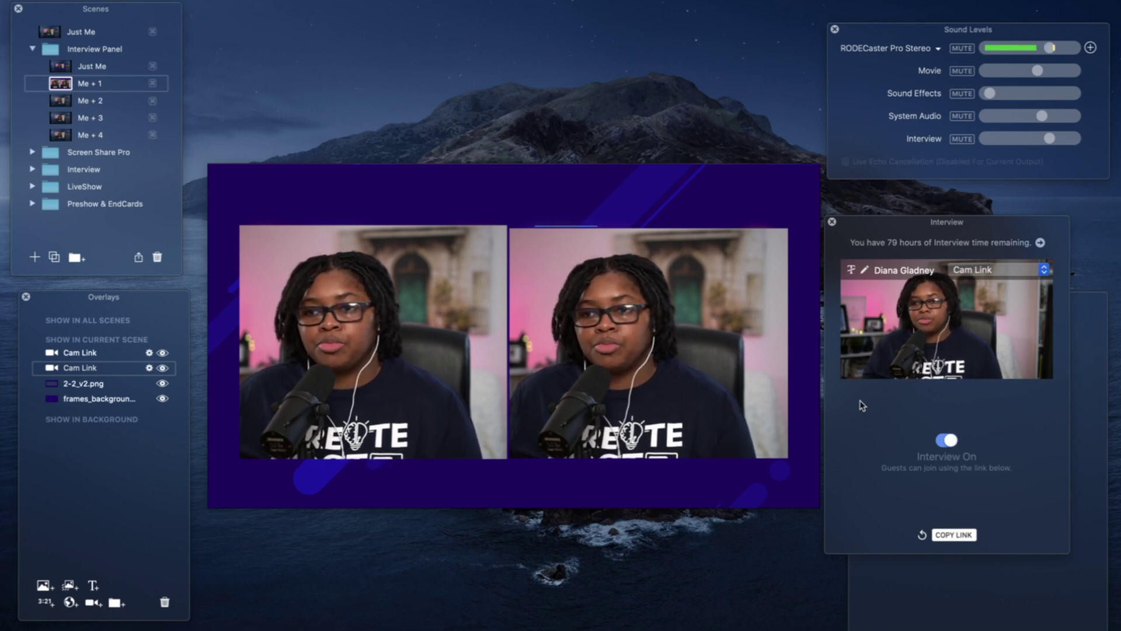
Set the second camera box's source to Guest 1 and enlarge it slightly
click(149, 368)
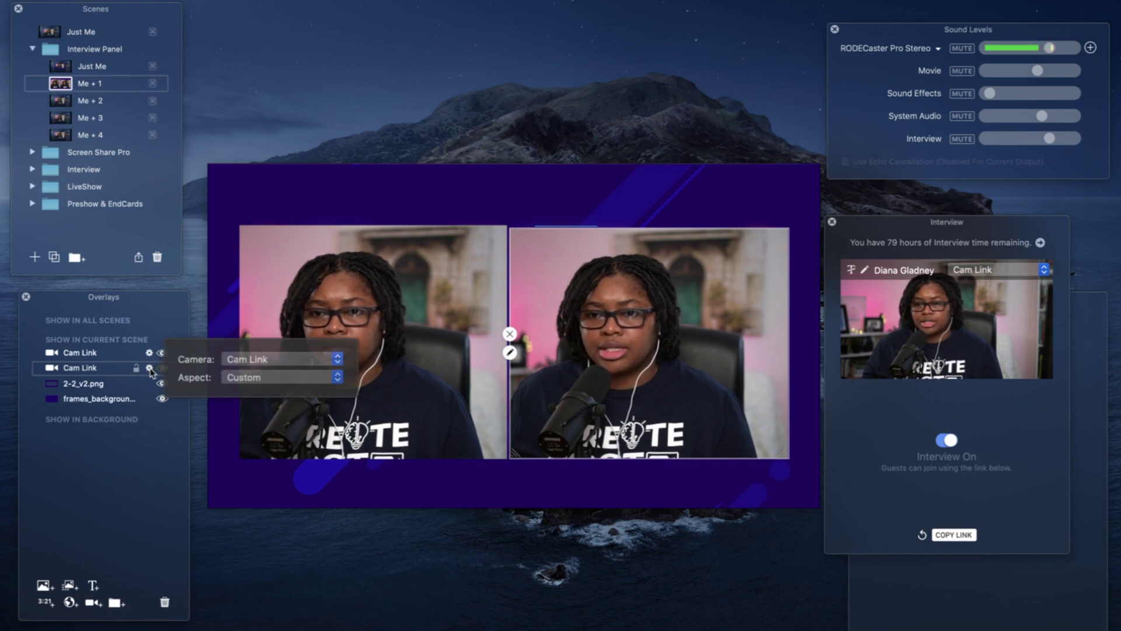
click(233, 361)
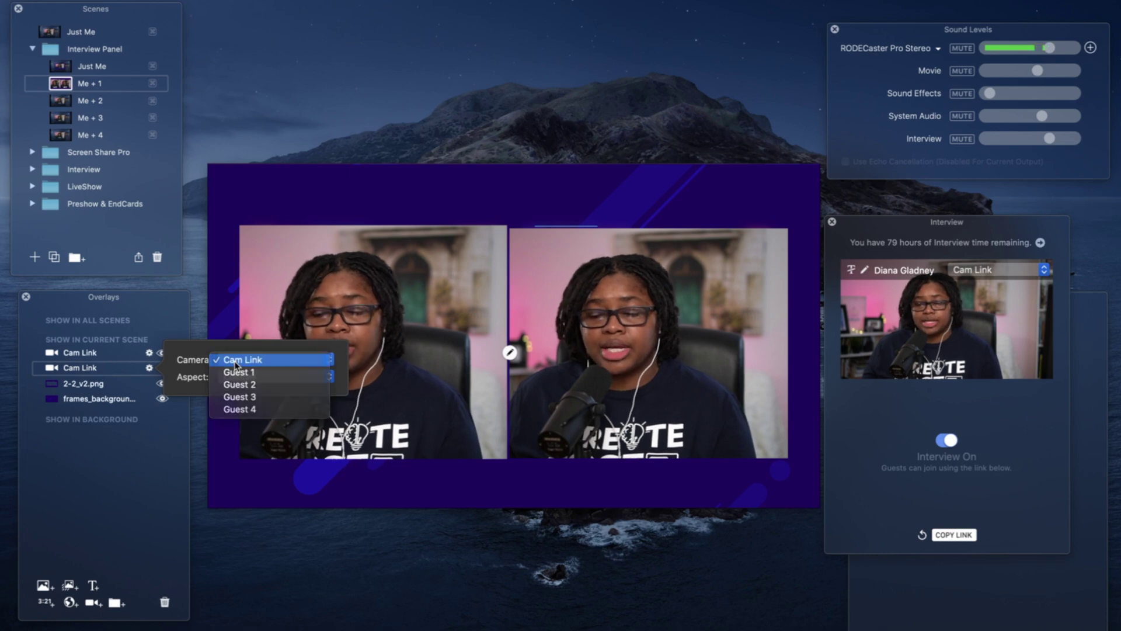
click(235, 361)
click(235, 361)
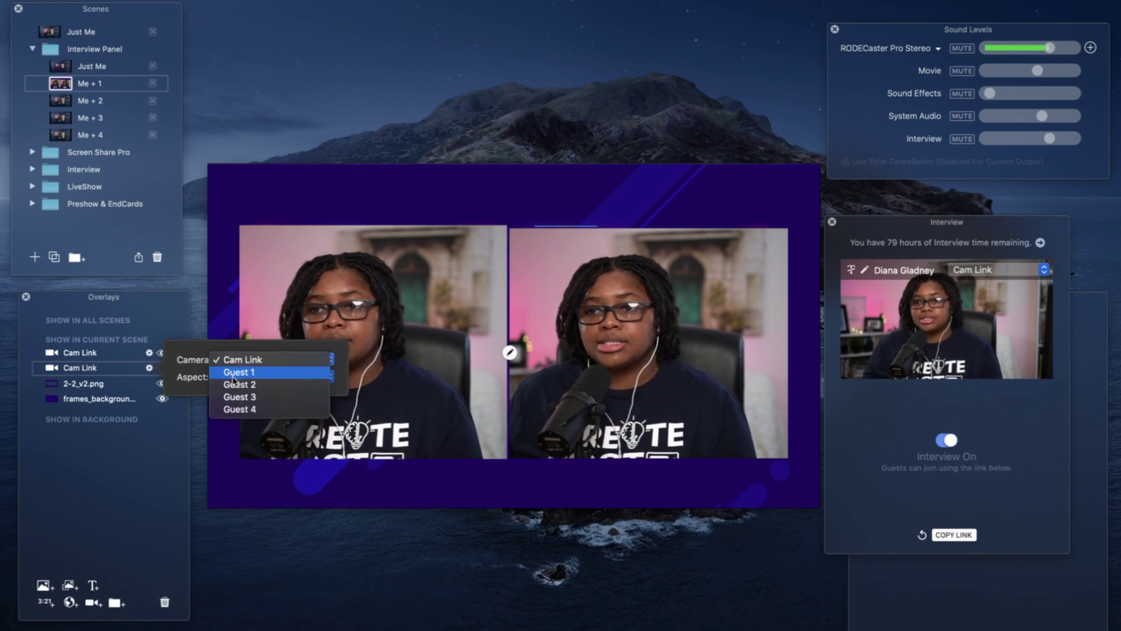
click(233, 376)
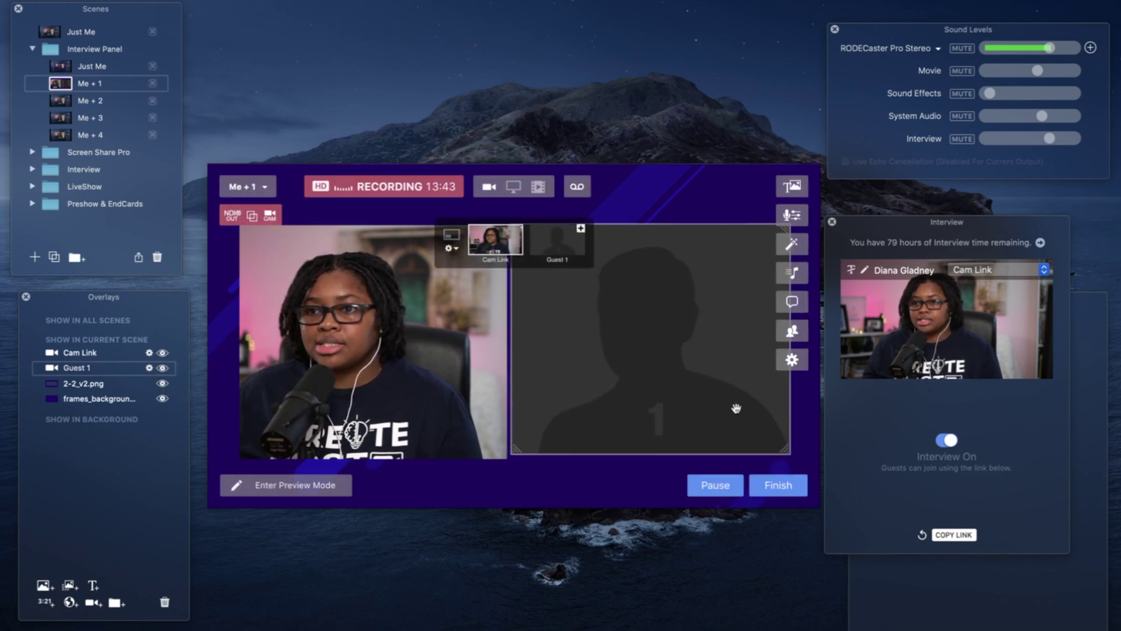
drag(735, 408, 732, 410)
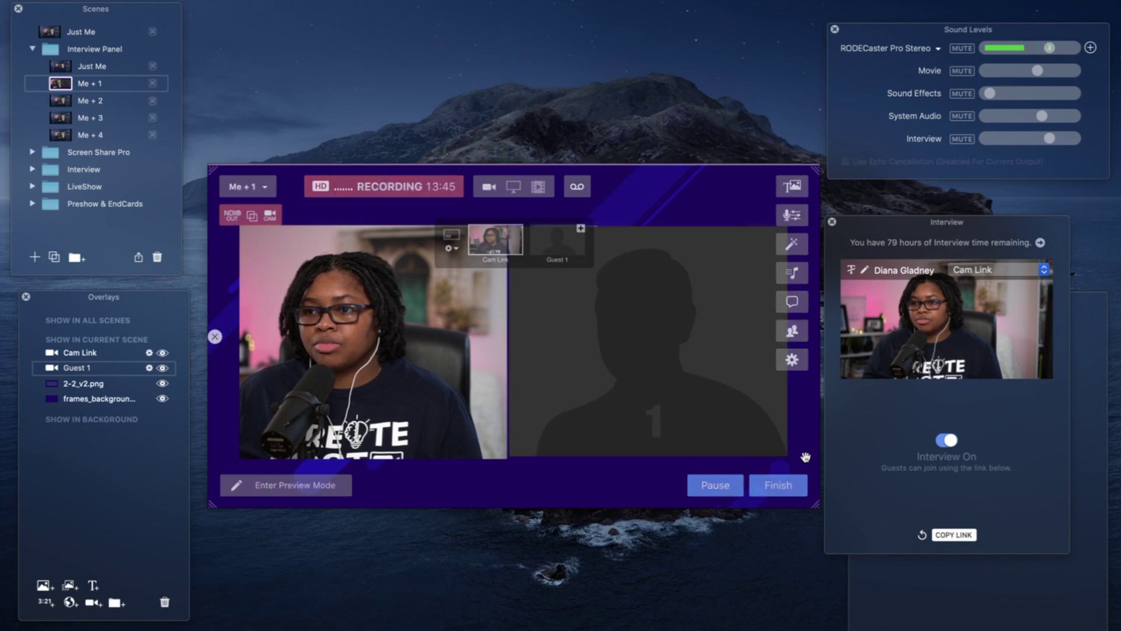
drag(787, 455, 792, 457)
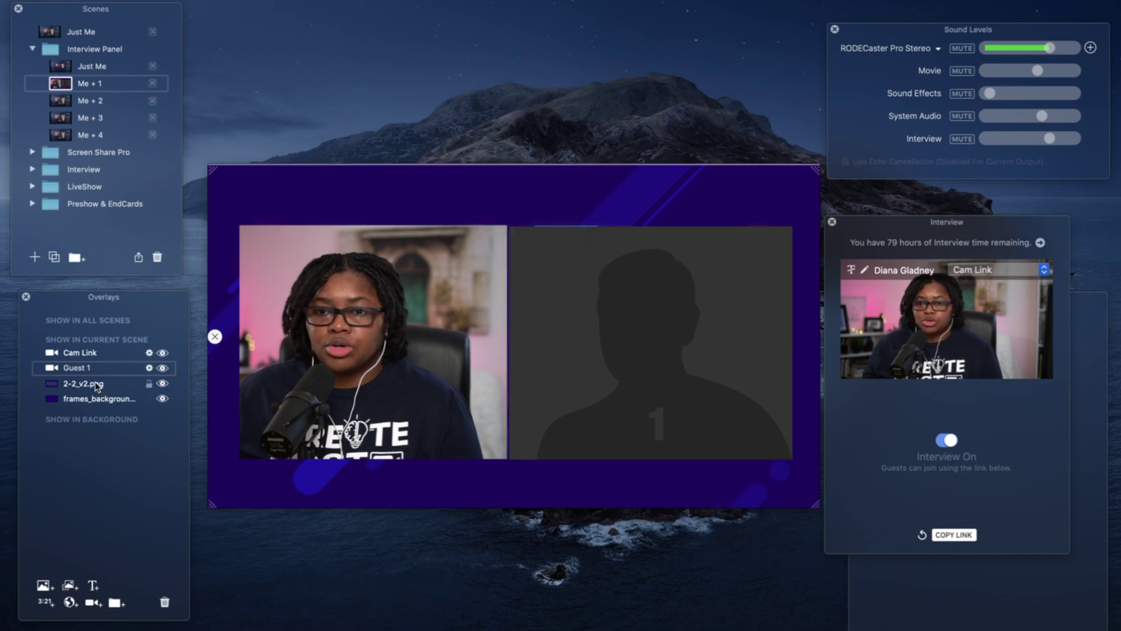
Move the 2-2_v2.png frame to the top of the Overlays list and adjust the Cam Link box
click(69, 385)
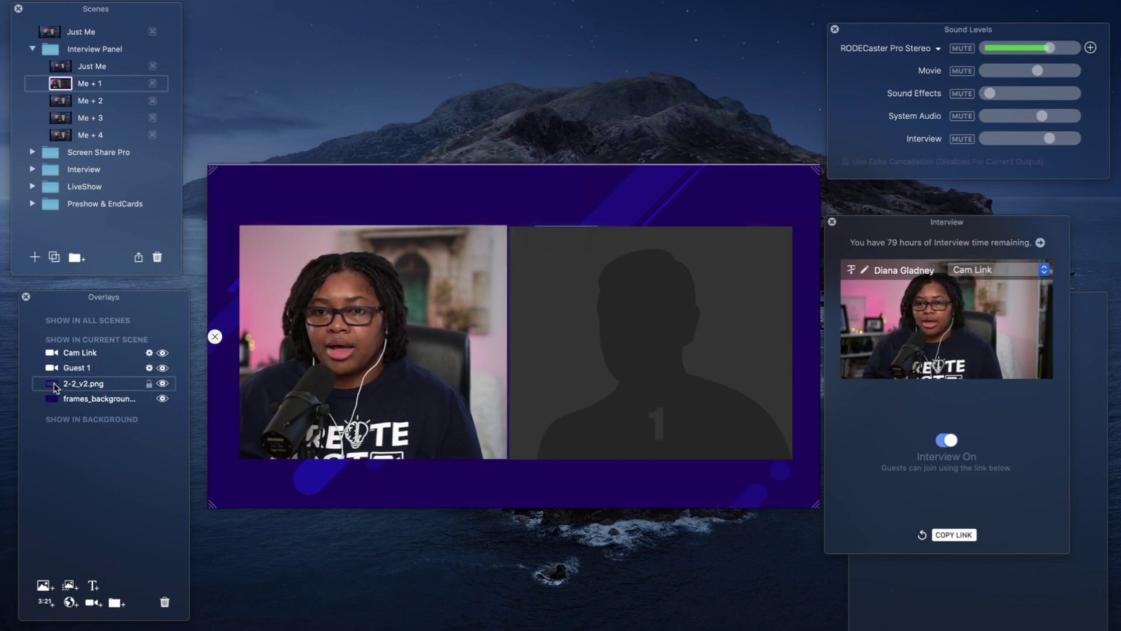
drag(55, 387, 54, 349)
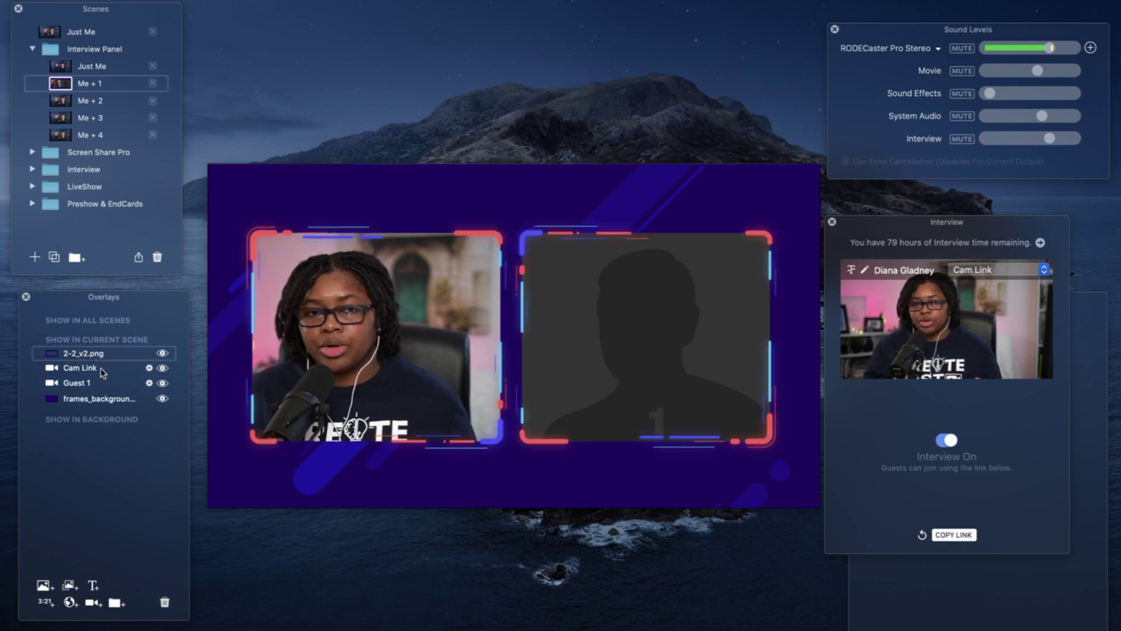
click(383, 369)
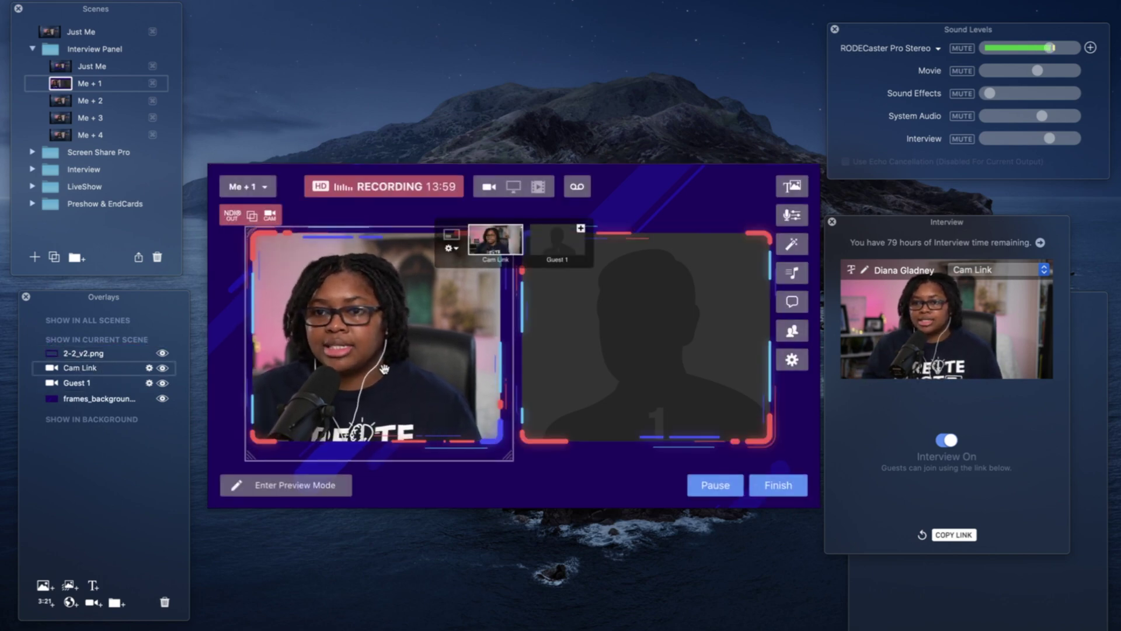
drag(501, 459, 475, 437)
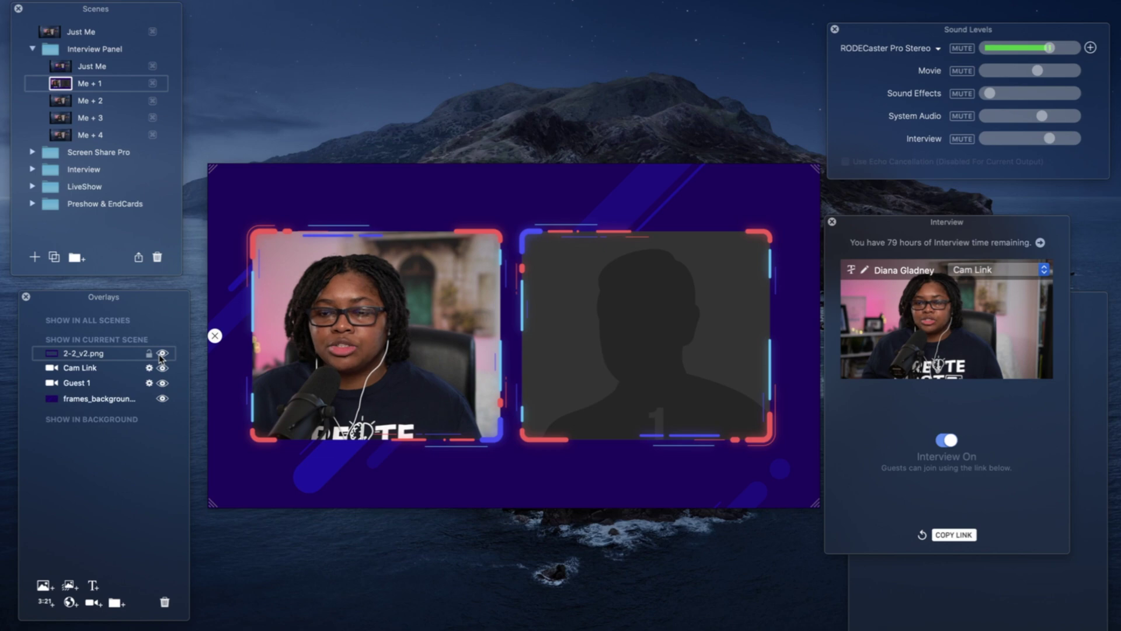
Shrink the Cam Link box to fit inside the frame, keeping 2-2_v2.png layered on top
click(111, 373)
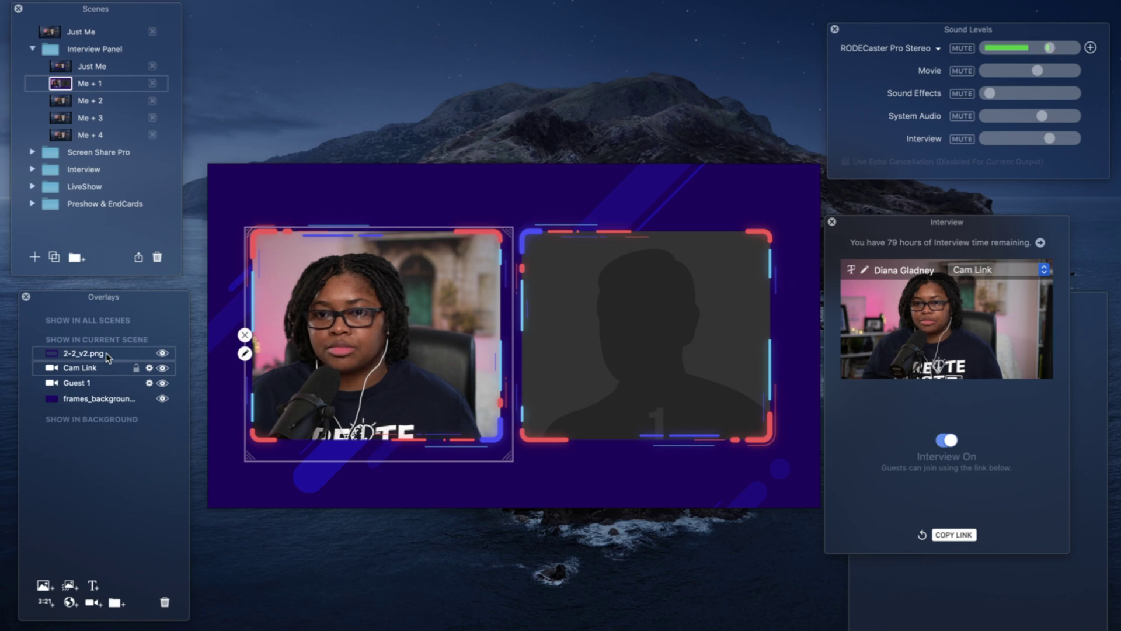
click(163, 353)
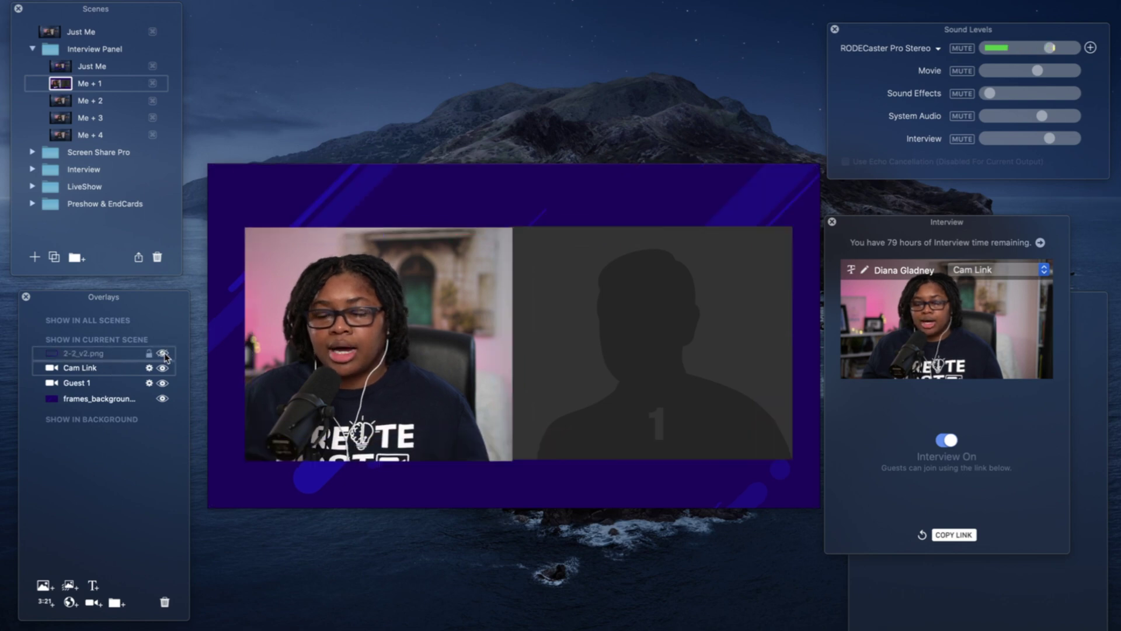
click(163, 354)
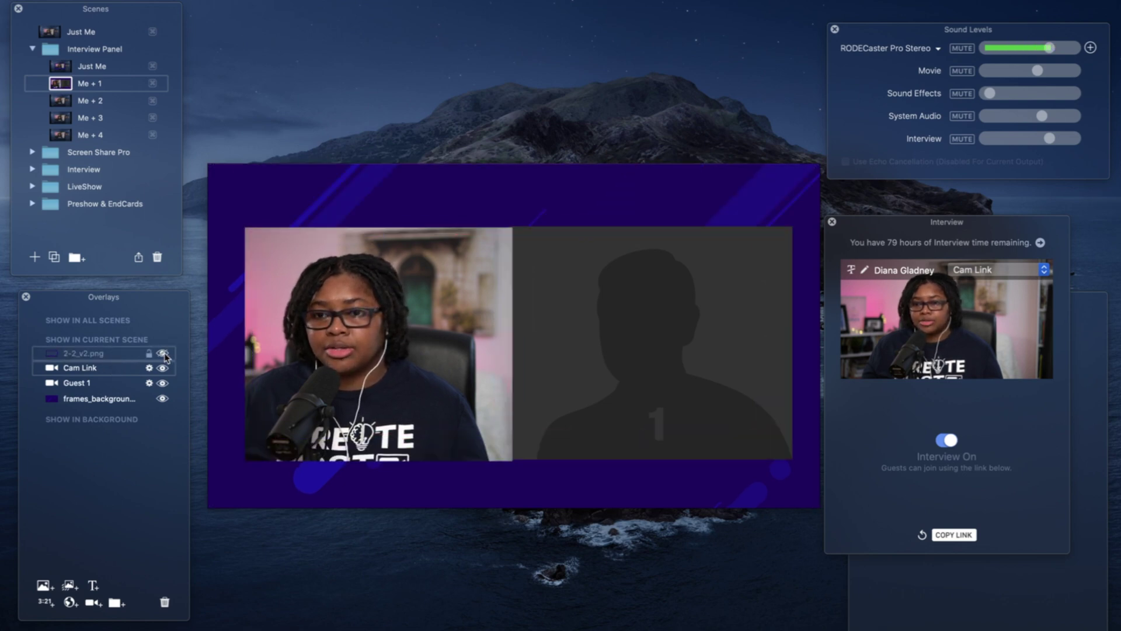
mouse_move(85, 368)
mouse_down()
mouse_move(88, 346)
mouse_move(95, 353)
mouse_up()
mouse_move(475, 469)
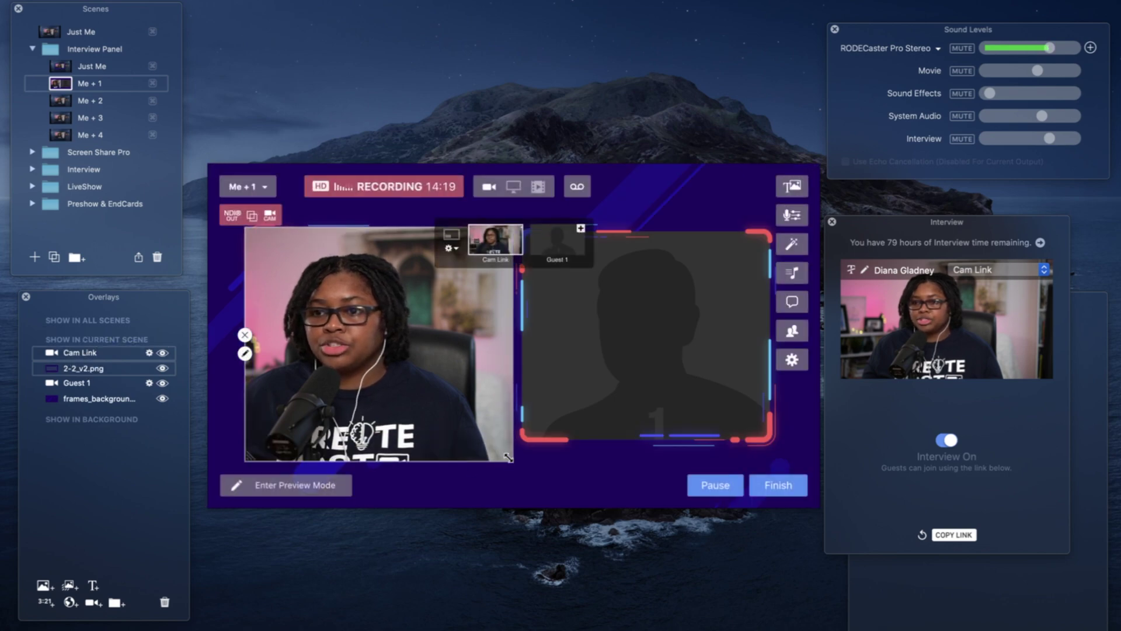
drag(501, 466, 507, 447)
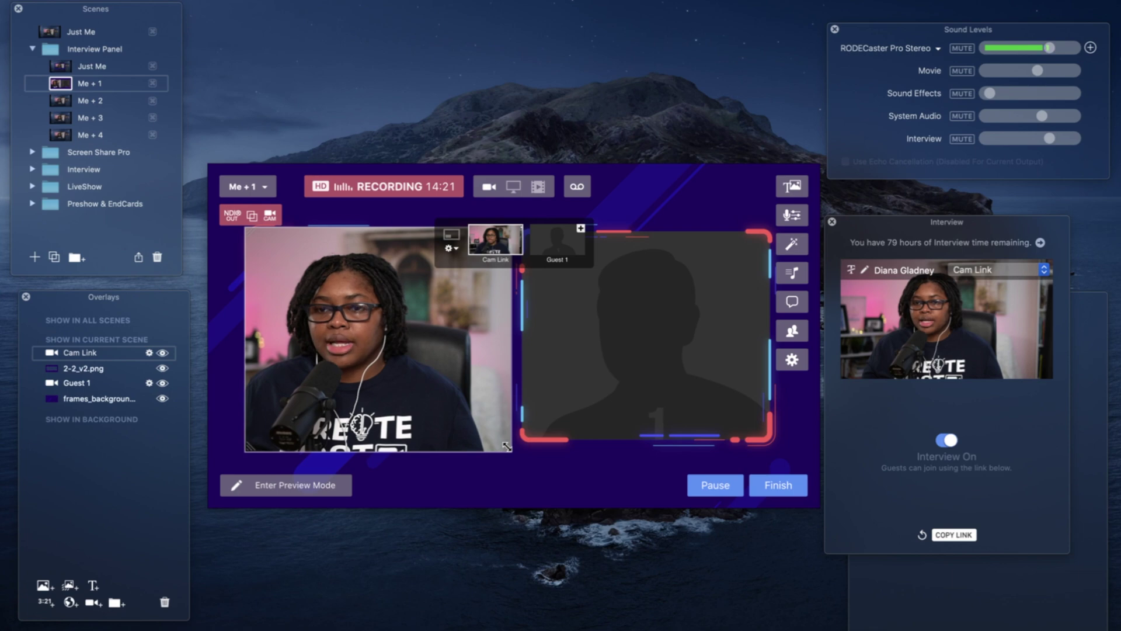
drag(102, 355, 108, 374)
mouse_move(268, 392)
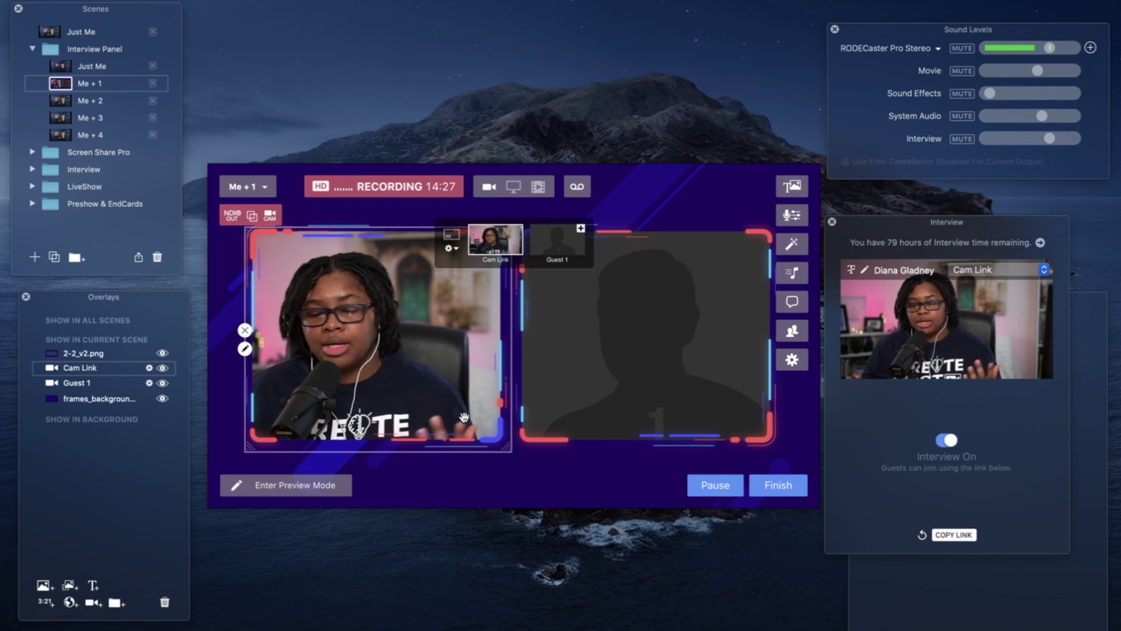
click(82, 31)
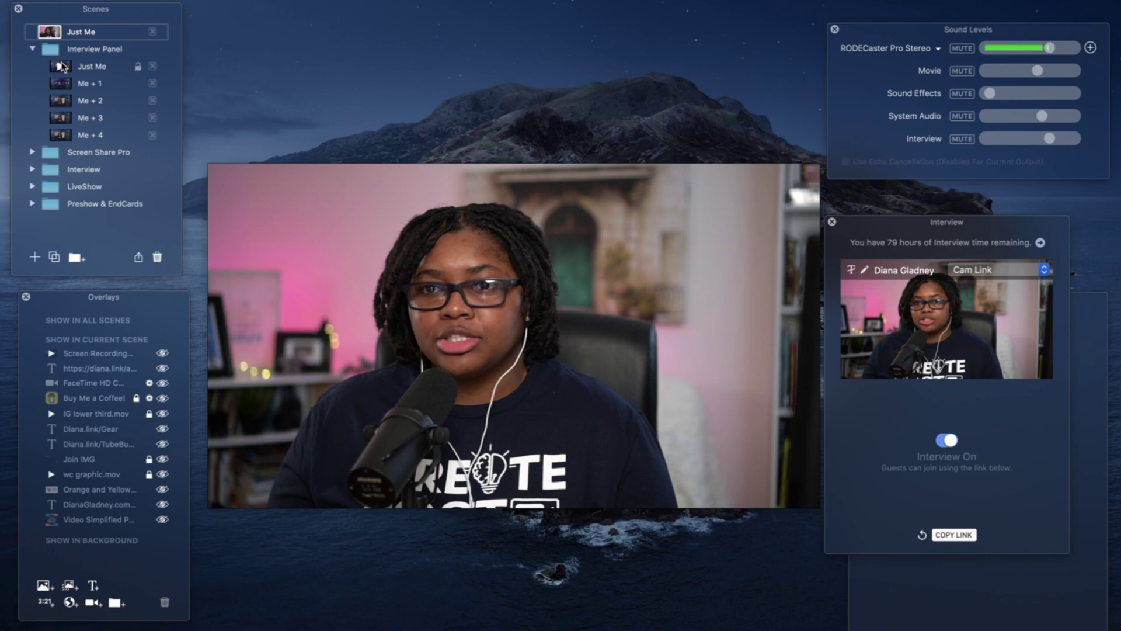
Select the Just Me scene under Interview Panel, showing the camera in the neon frame
click(62, 67)
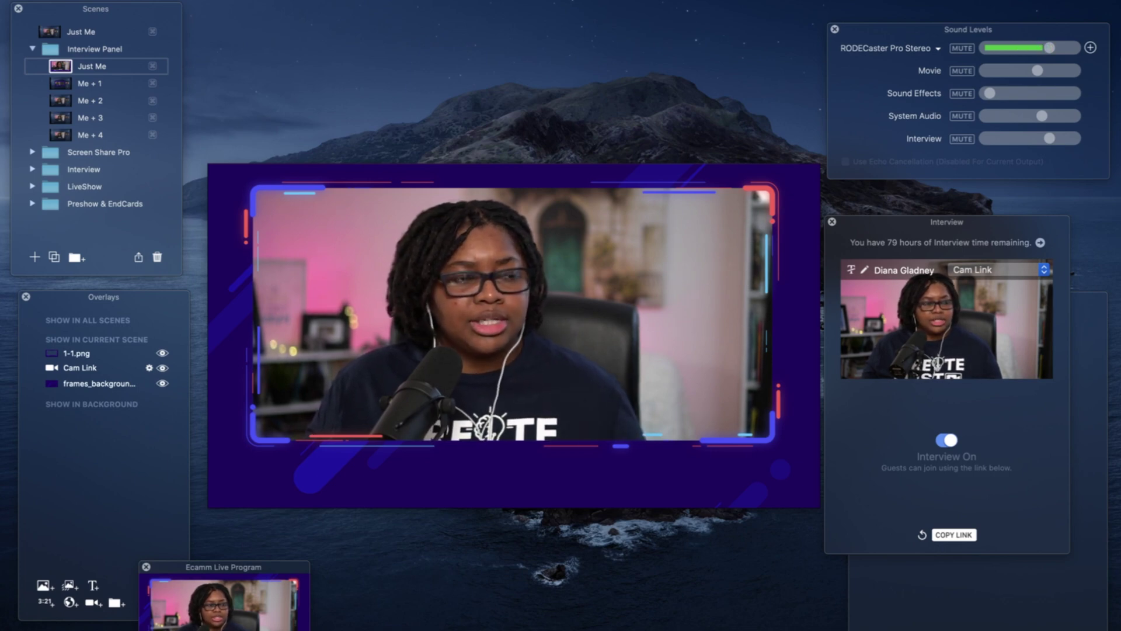
Drag do-you-like-it.mov from Finder into the Show In All Scenes overlays and let its animation play
drag(0, 295, 76, 340)
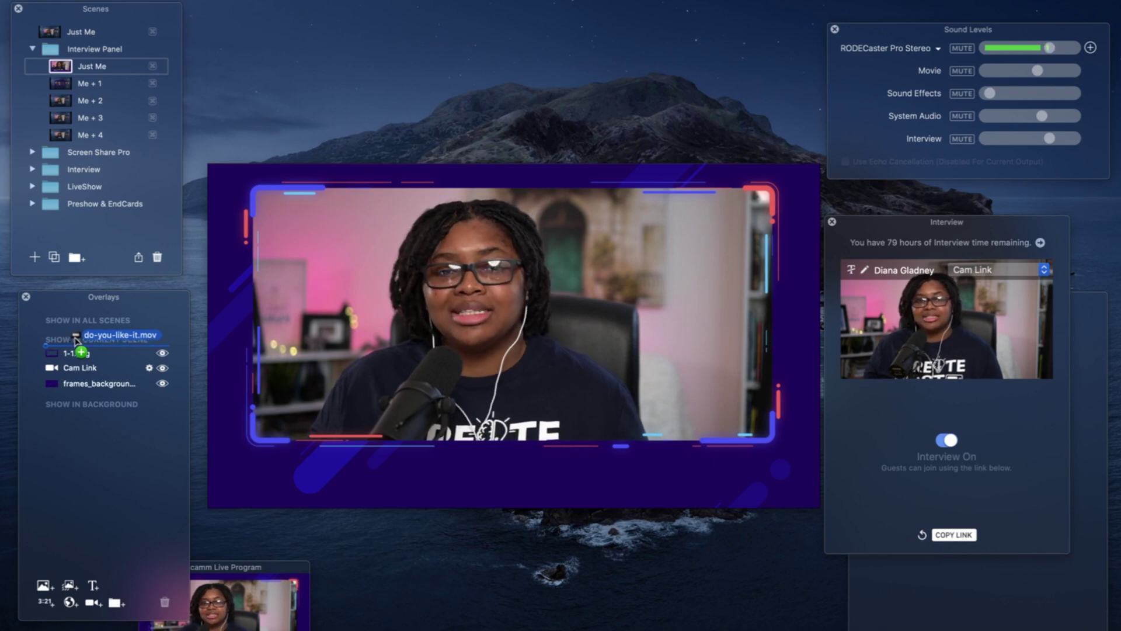
drag(75, 339, 77, 337)
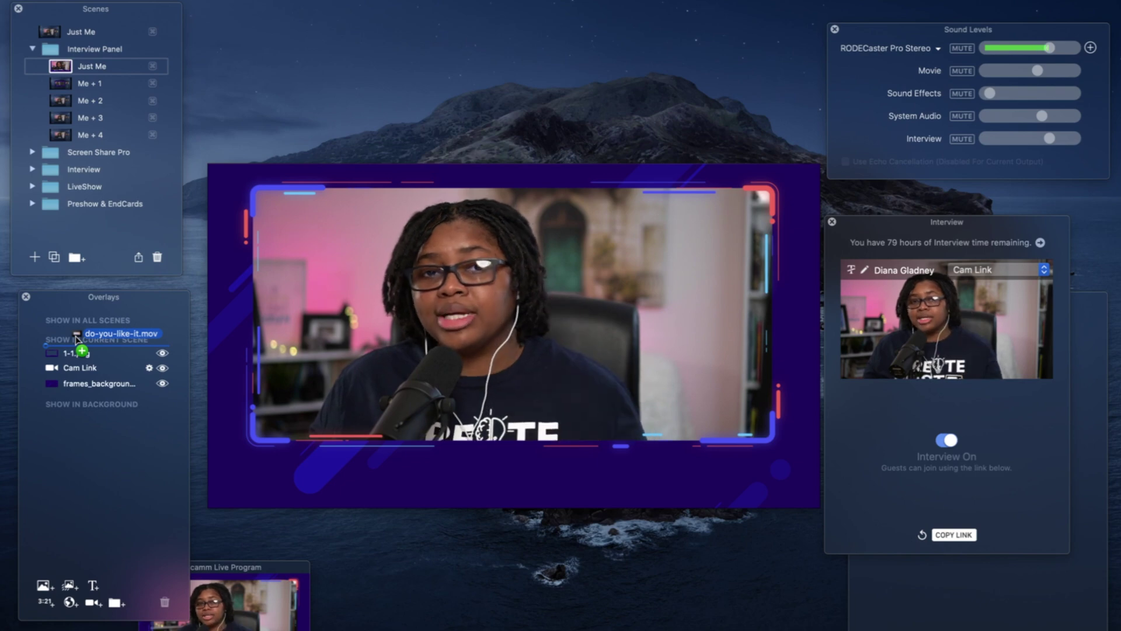
drag(76, 338, 128, 333)
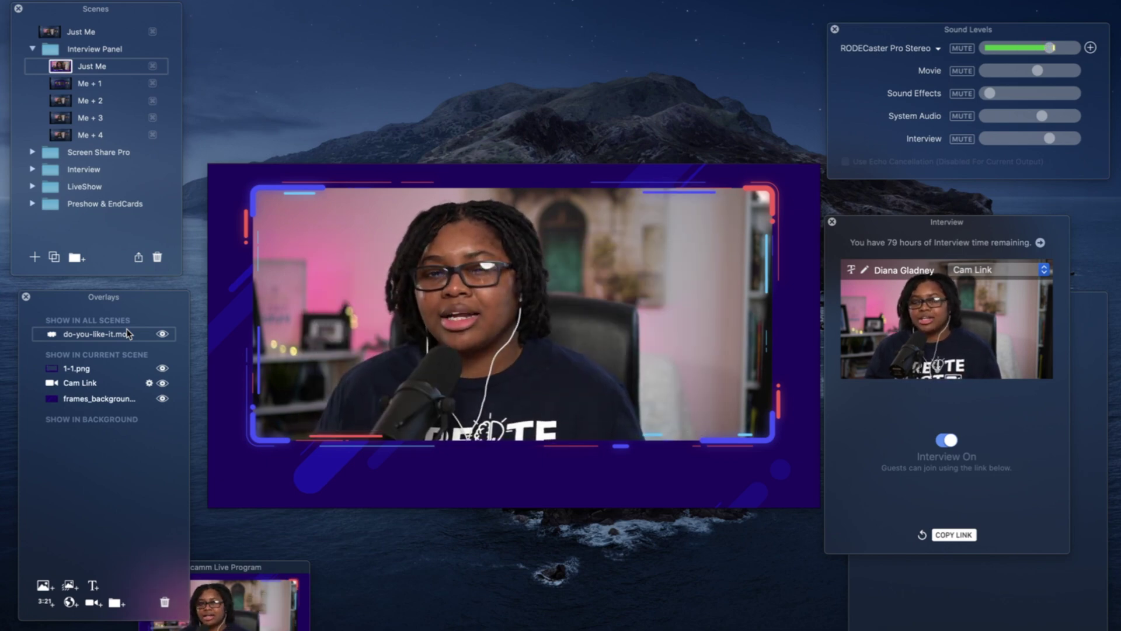
mouse_move(404, 378)
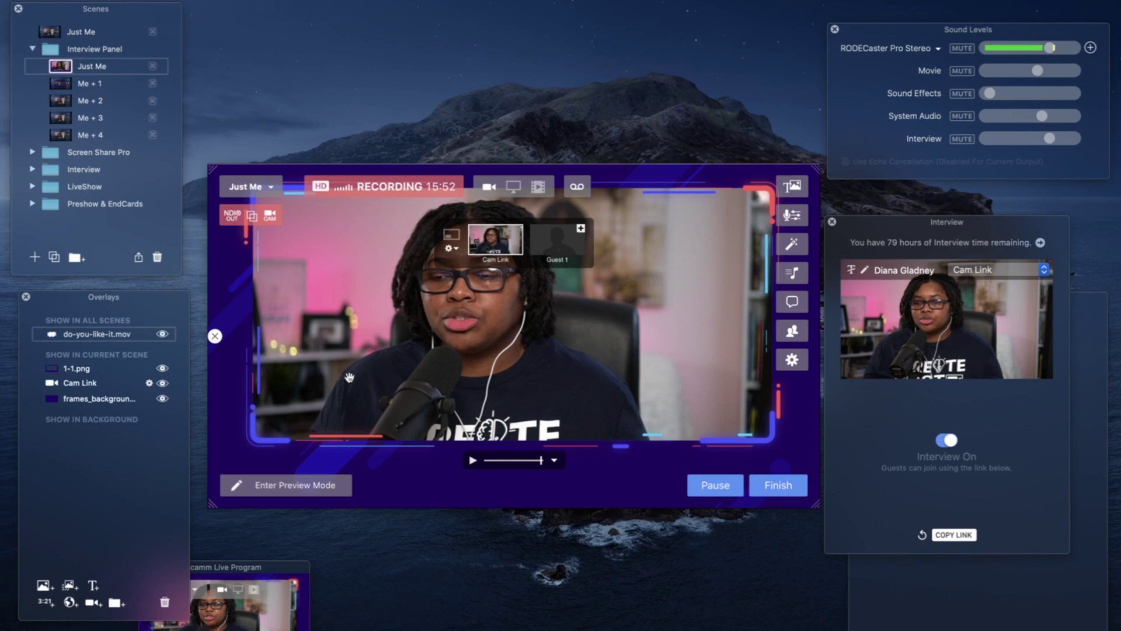
Show and pause do-you-like-it.mov, shrink it slightly and move it to the bottom centre
click(162, 334)
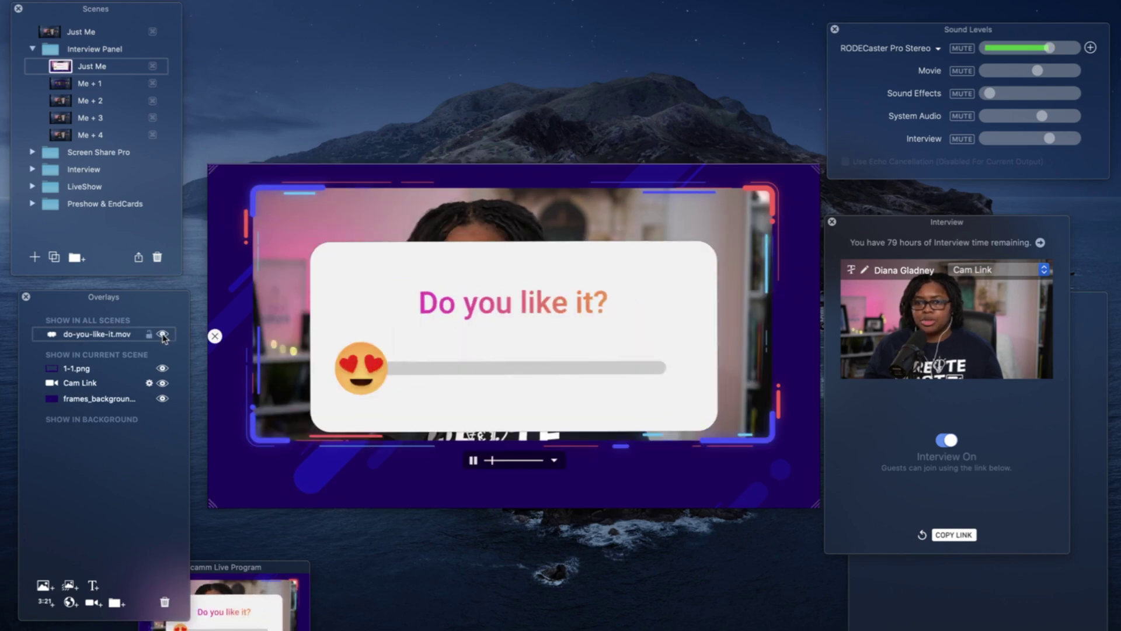
click(473, 460)
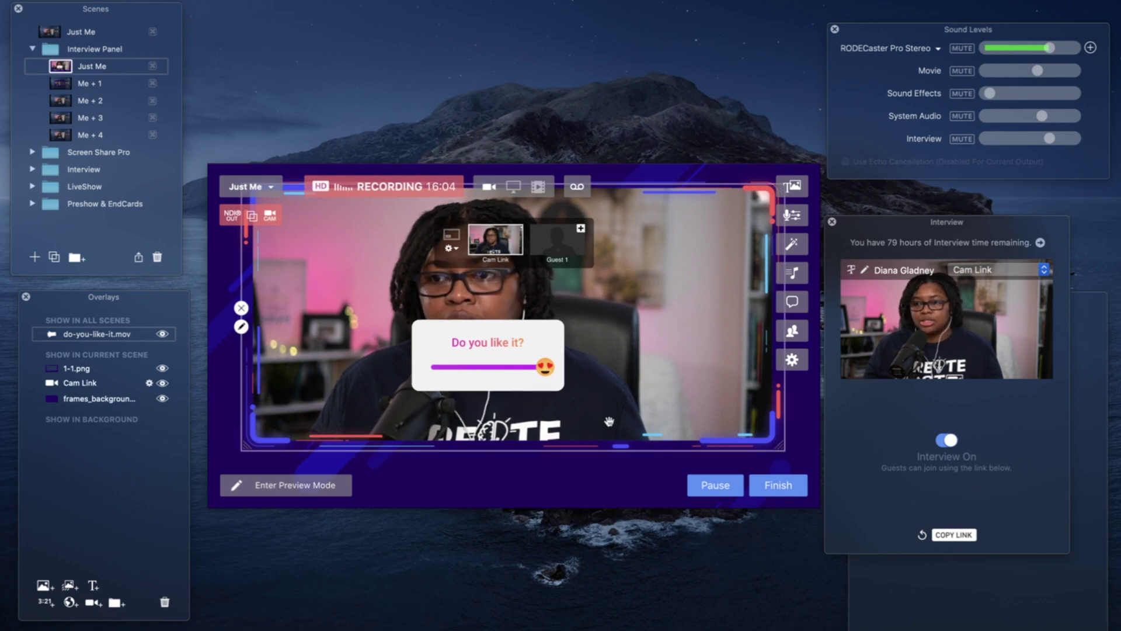
drag(598, 415, 594, 413)
drag(470, 341, 494, 424)
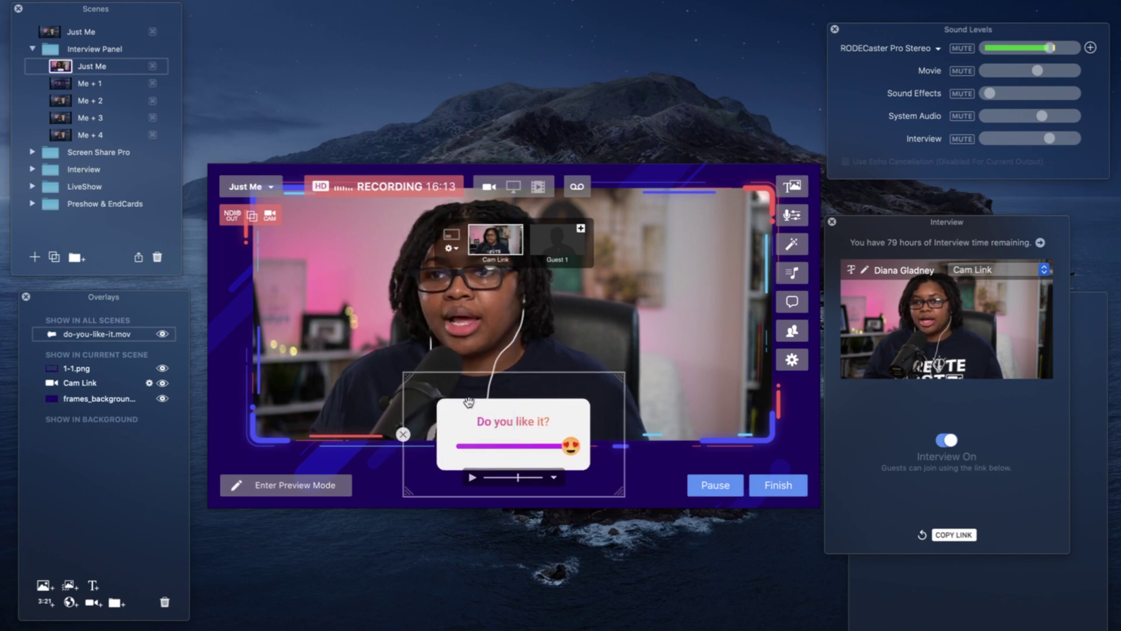
Hide the do-you-like-it.mov overlay, leaving only the framed camera view
click(163, 334)
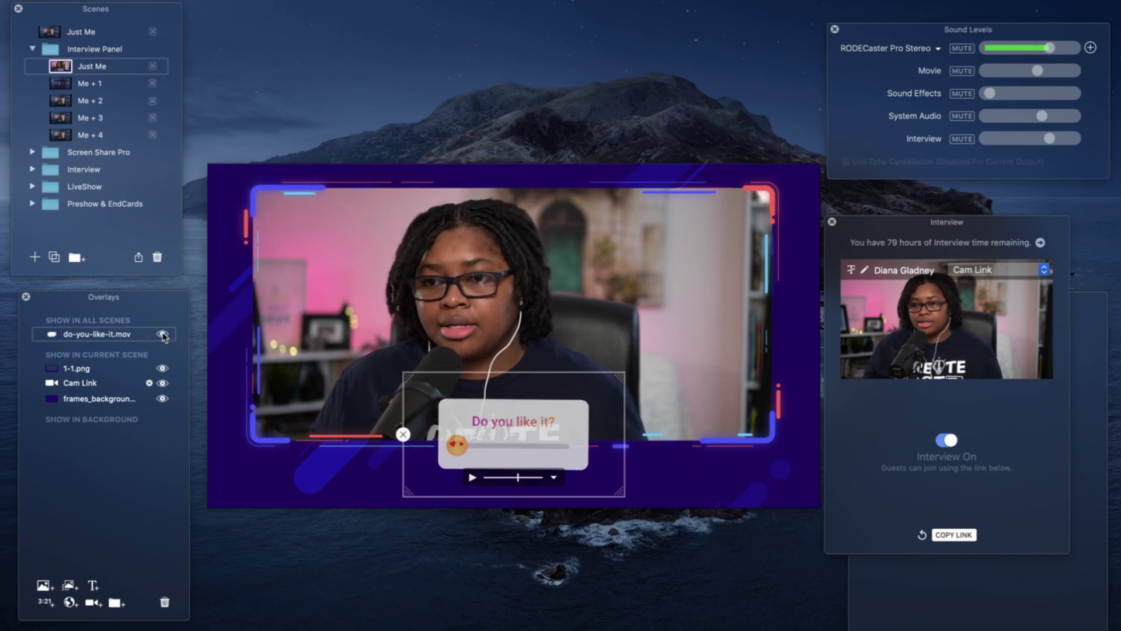